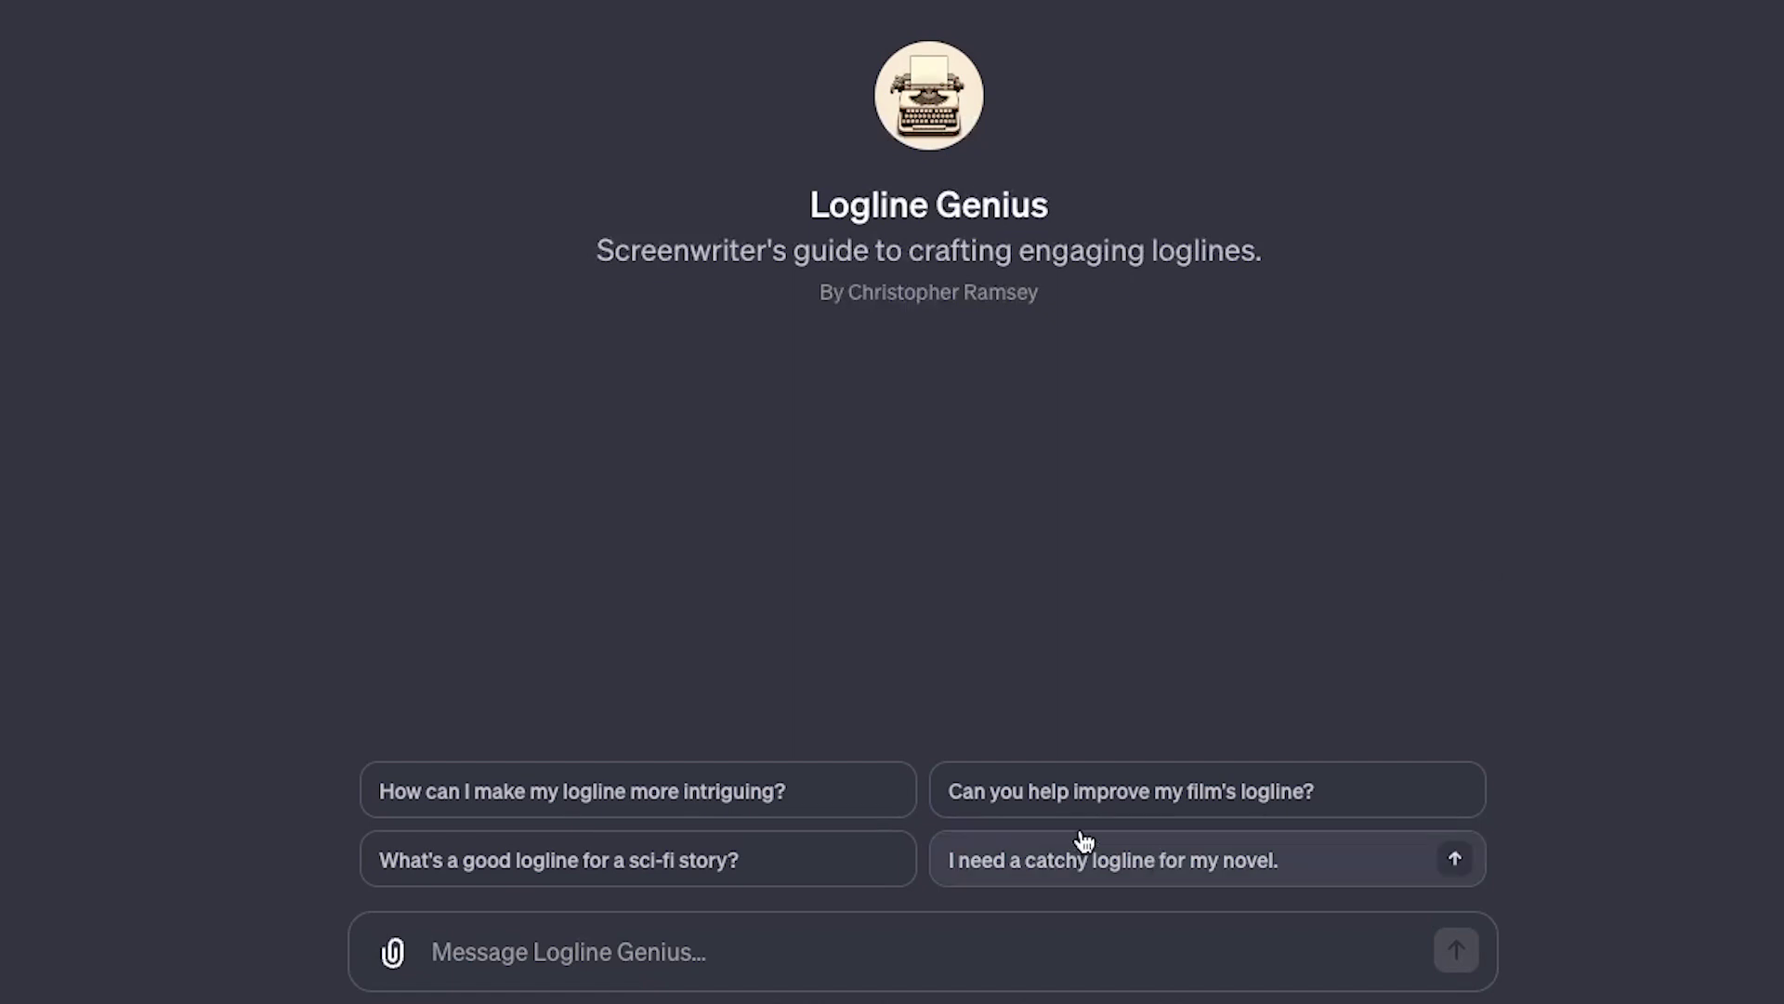
# - Send Logline Genius the message "I would like to write a logline,"
pyautogui.click(785, 947)
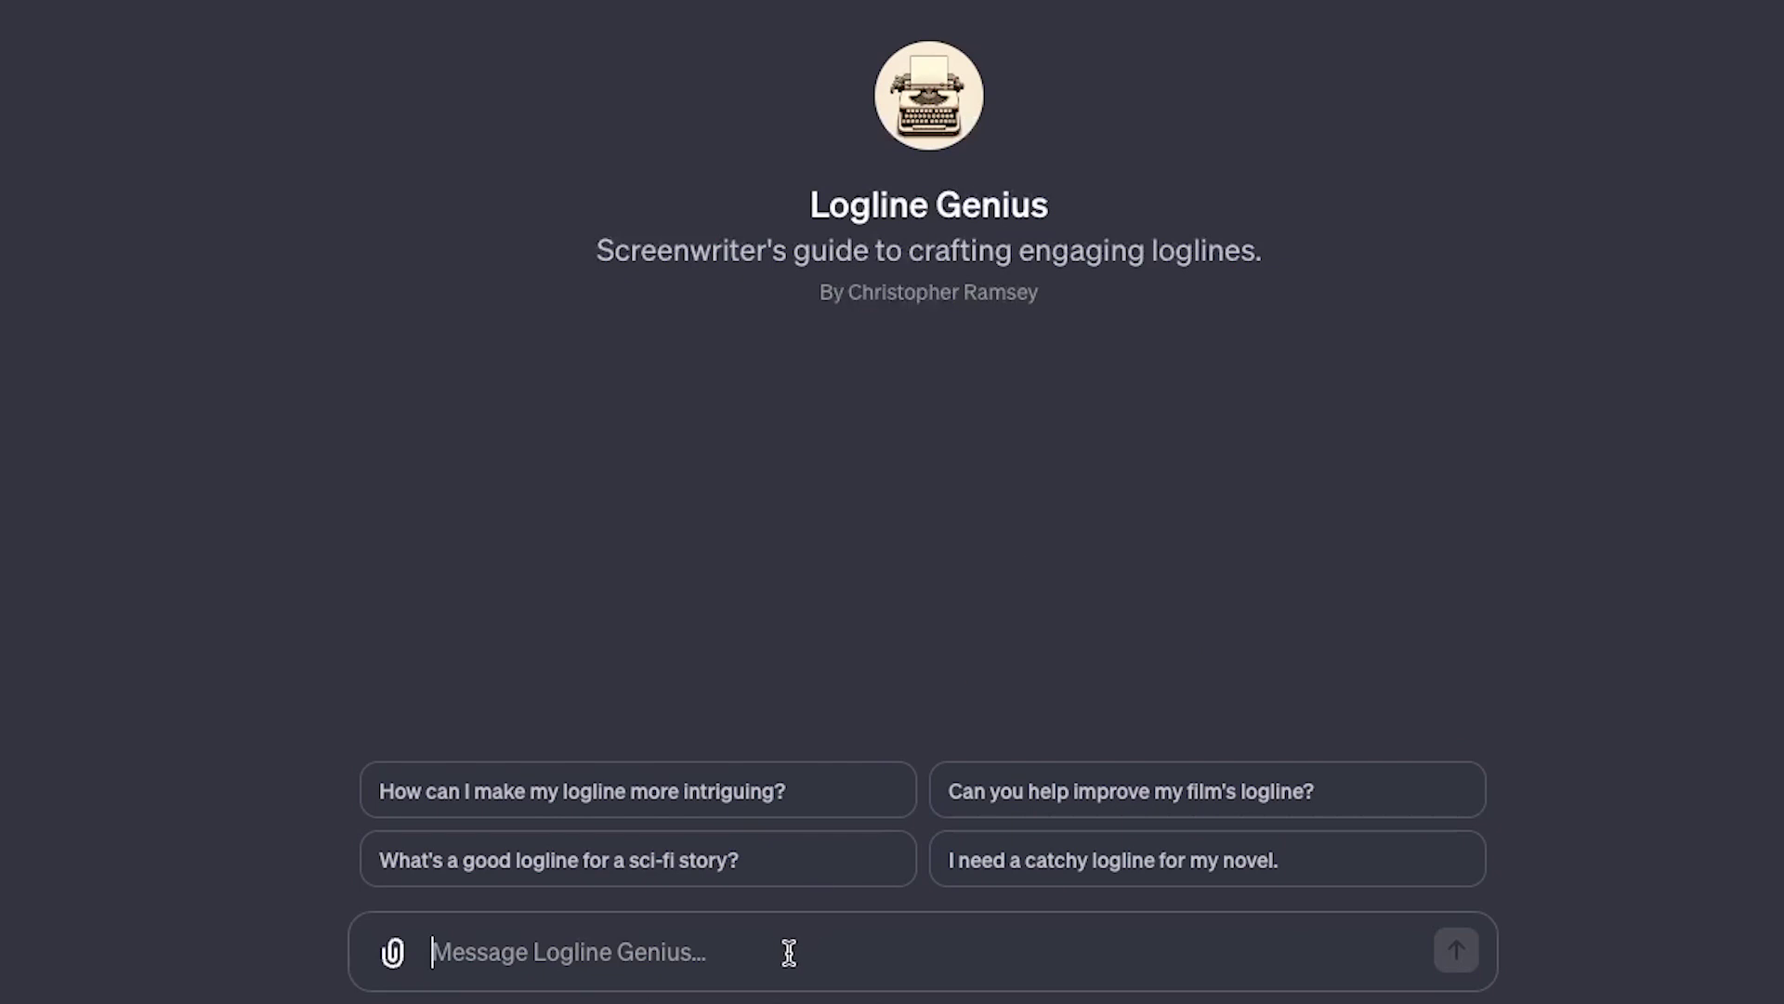
pyautogui.write('I would li')
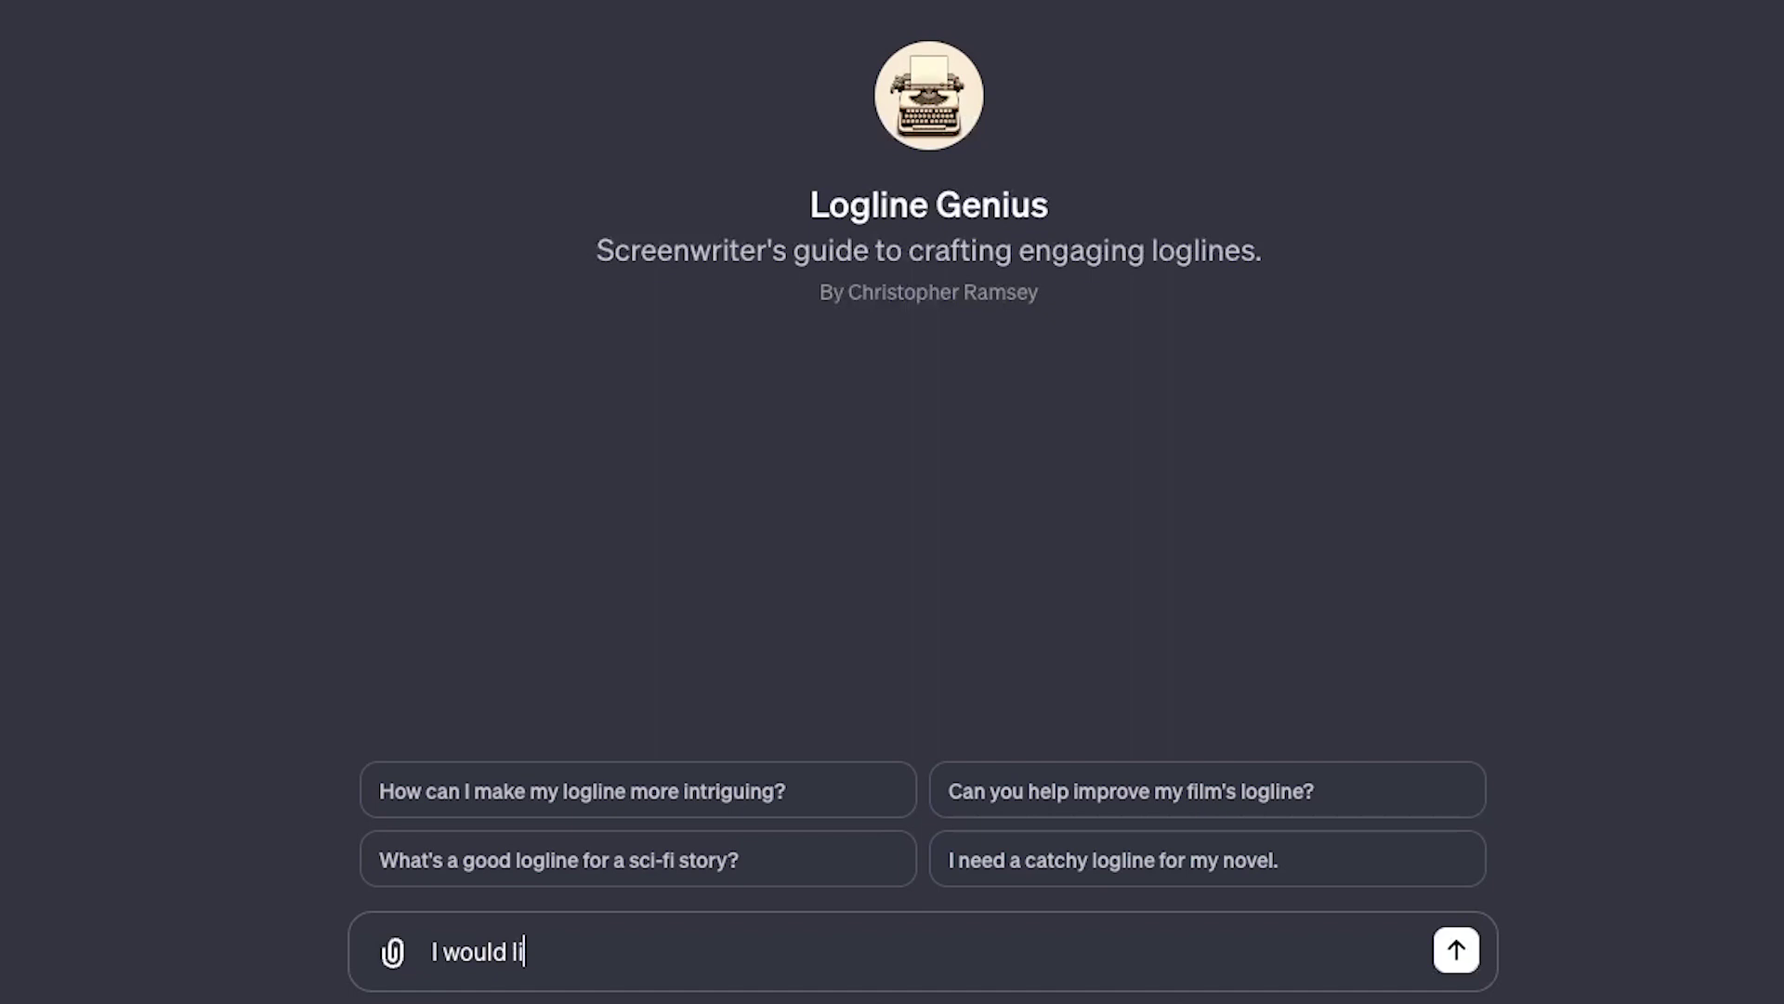
pyautogui.write('ke to write')
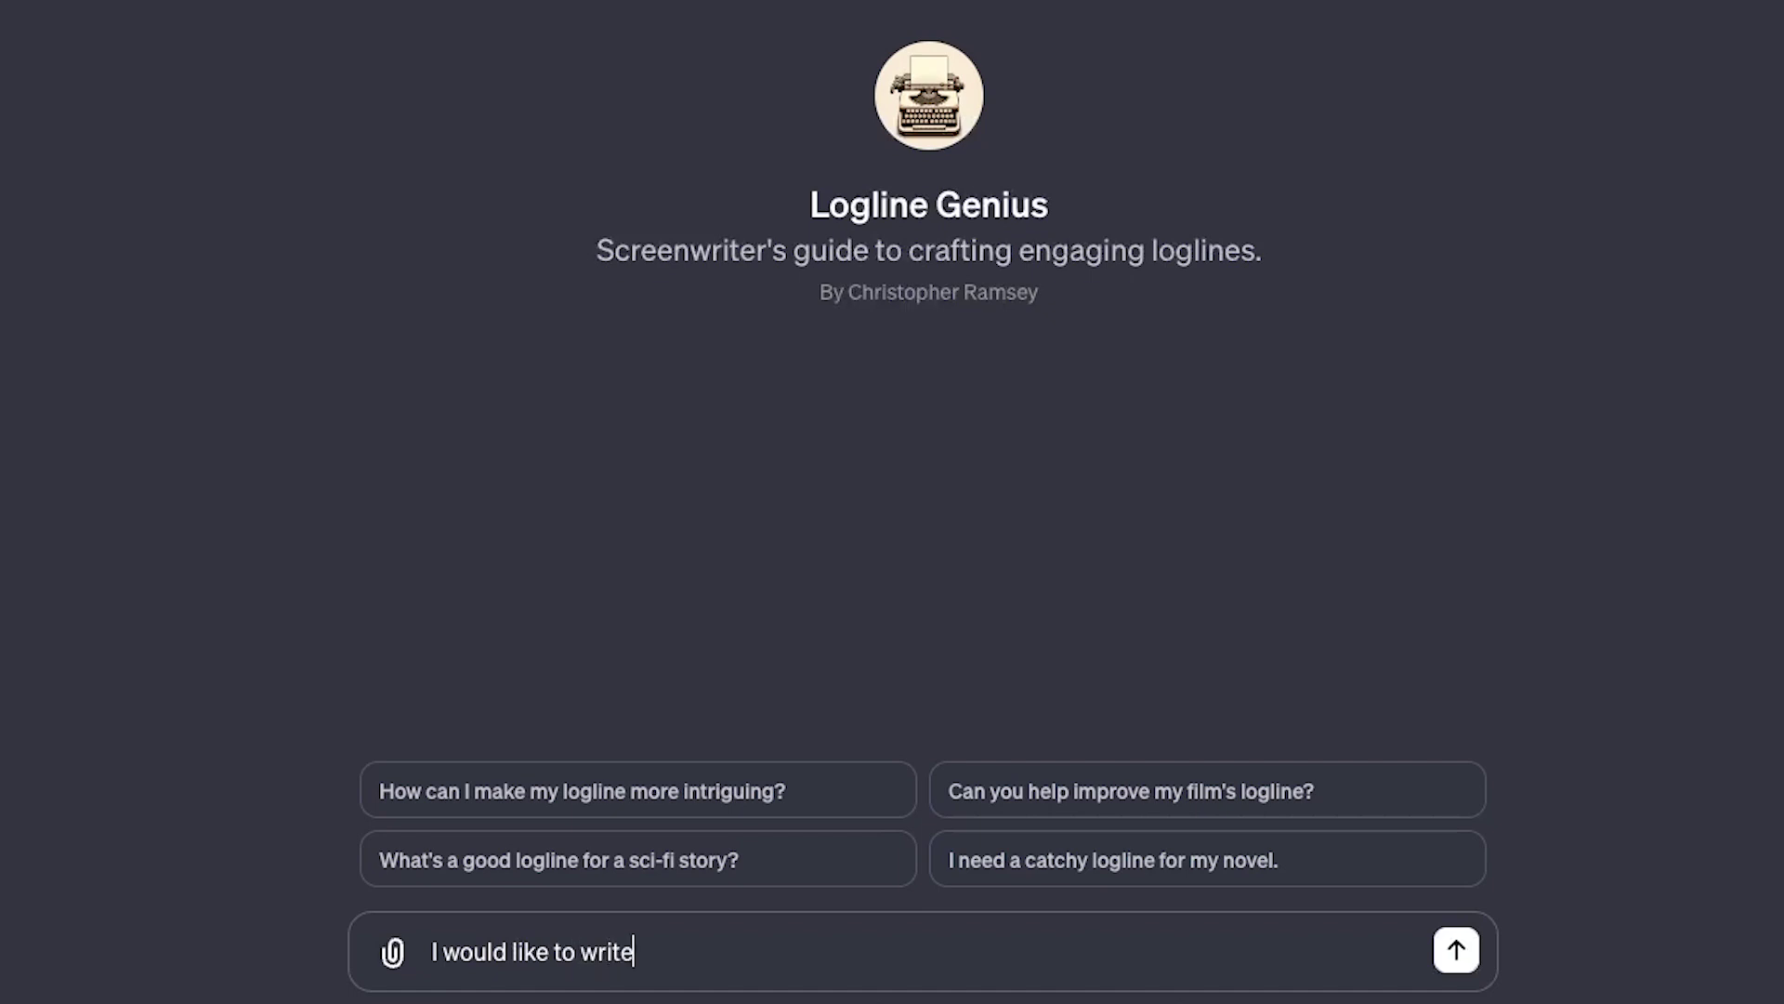
pyautogui.write(' a logline,')
pyautogui.press('Return')
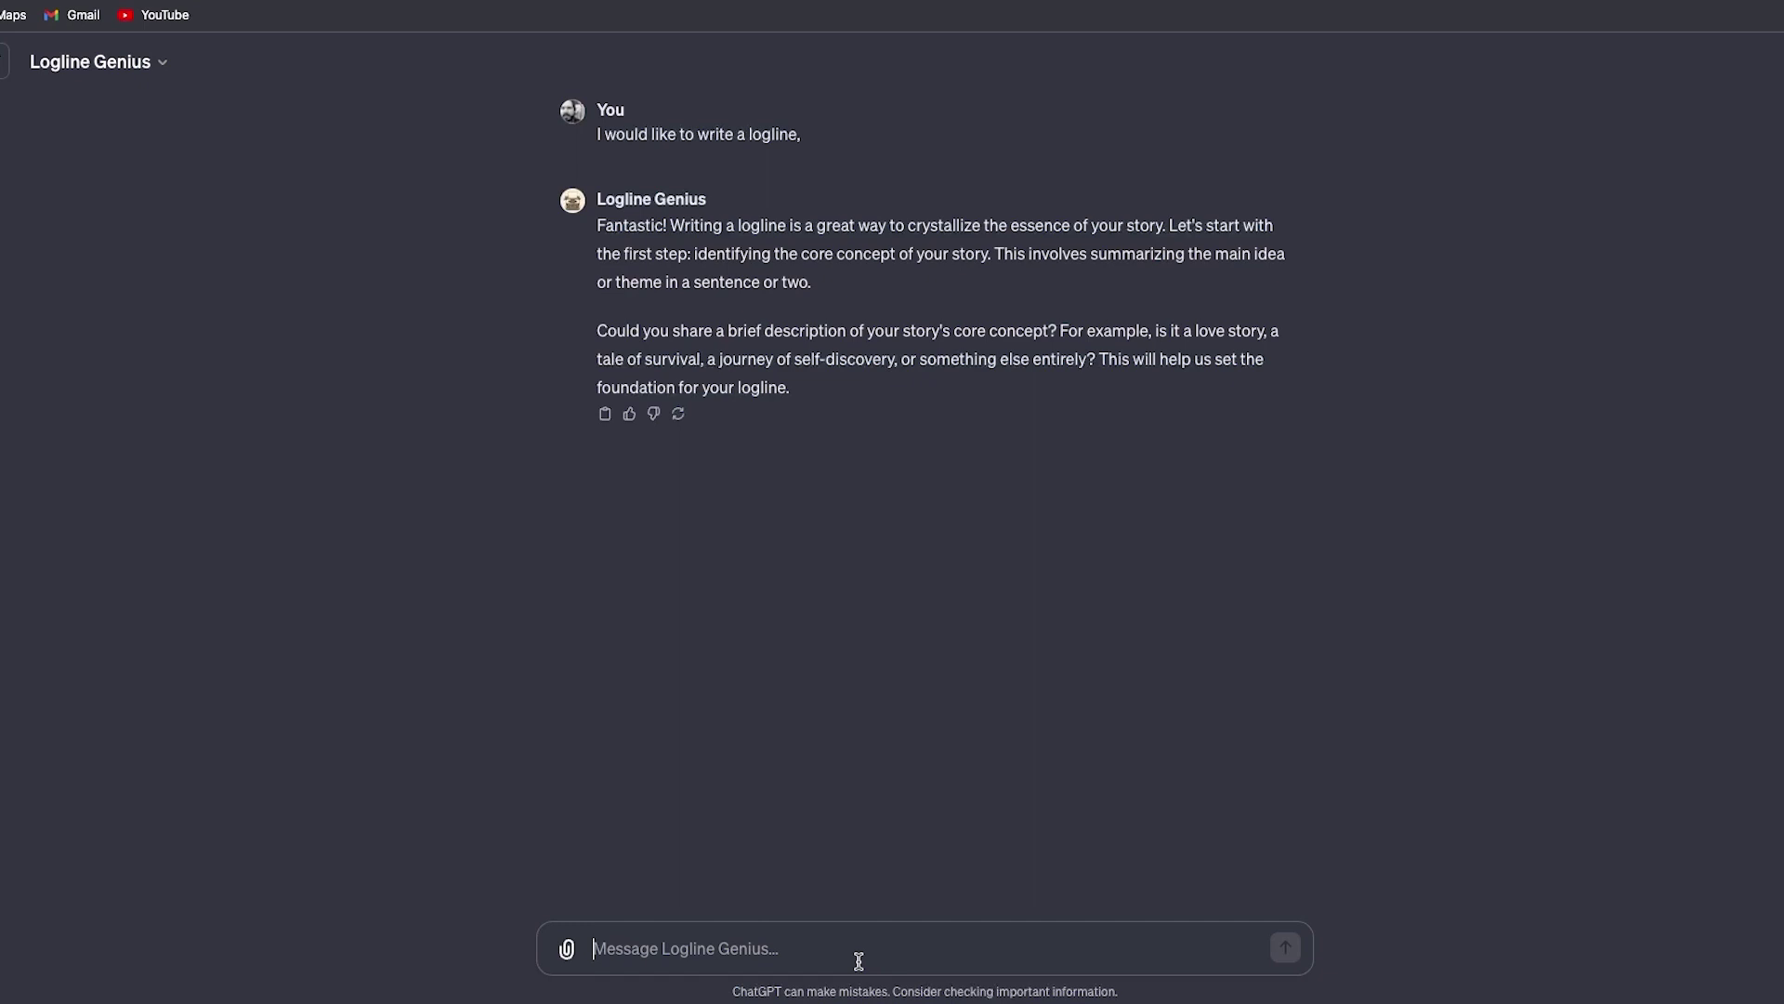
# - Answer the core concept question by sending "It's a story about a divorced father connecting with his teenage son."
pyautogui.press('capslock')
pyautogui.write('I')
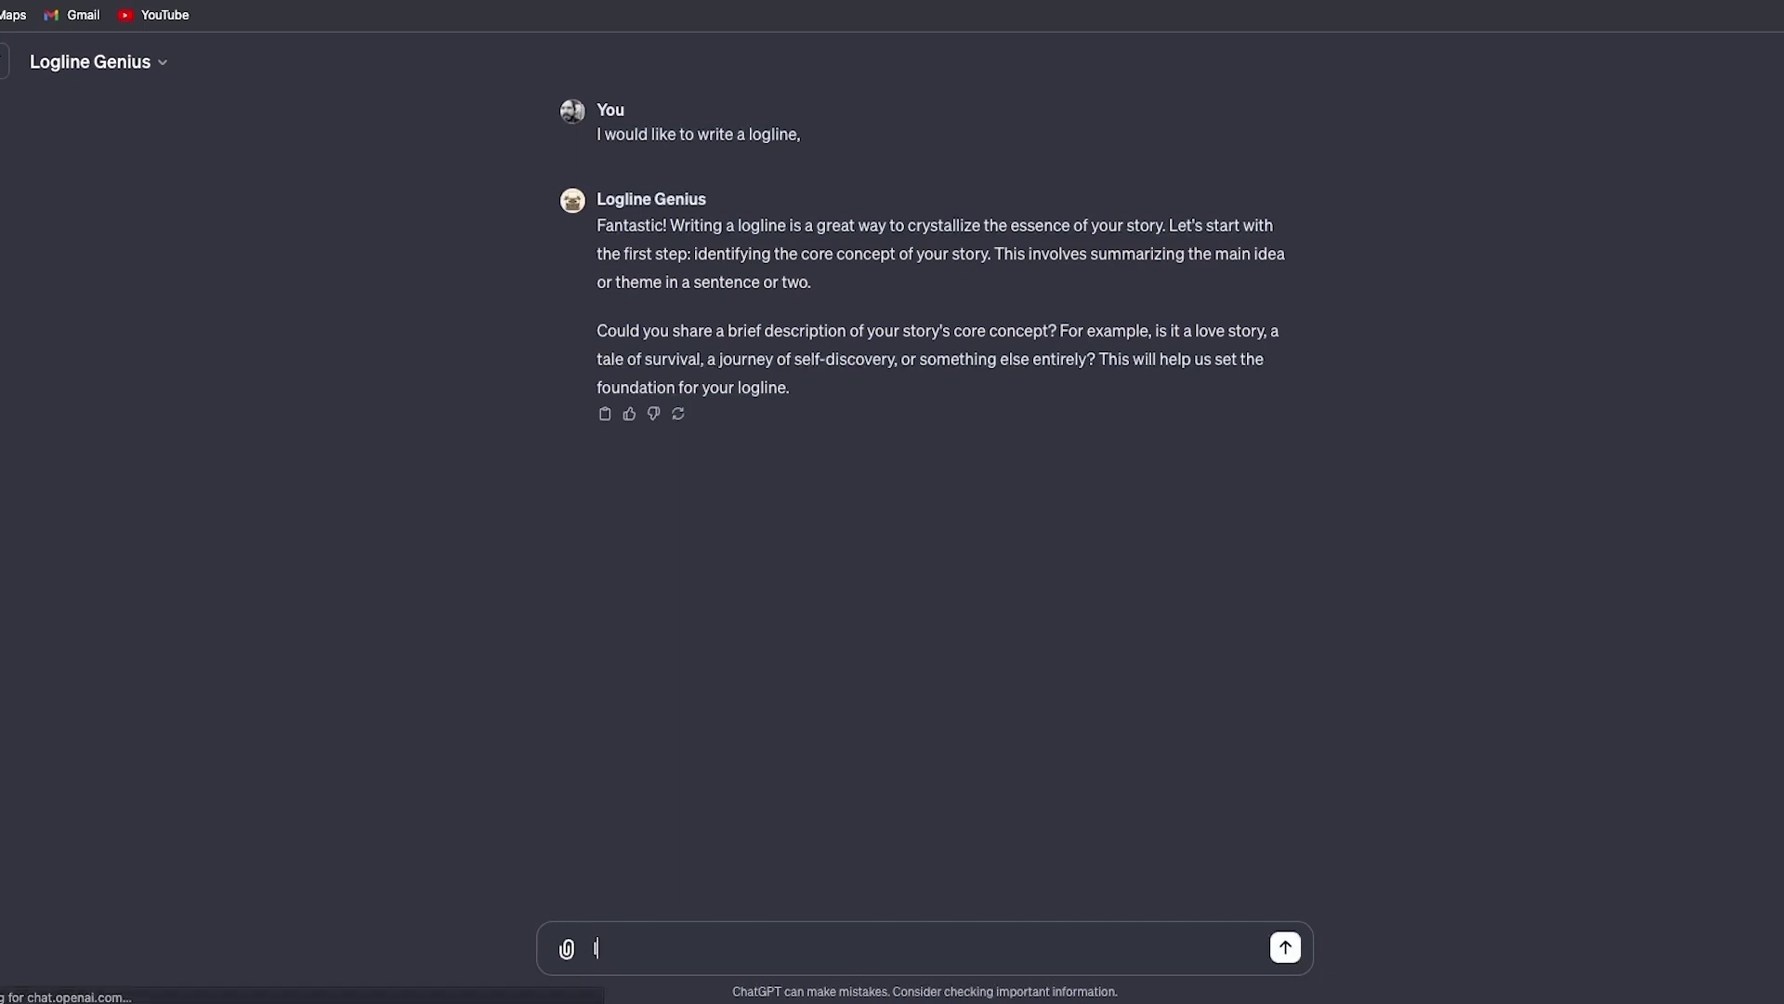
pyautogui.write("t's ")
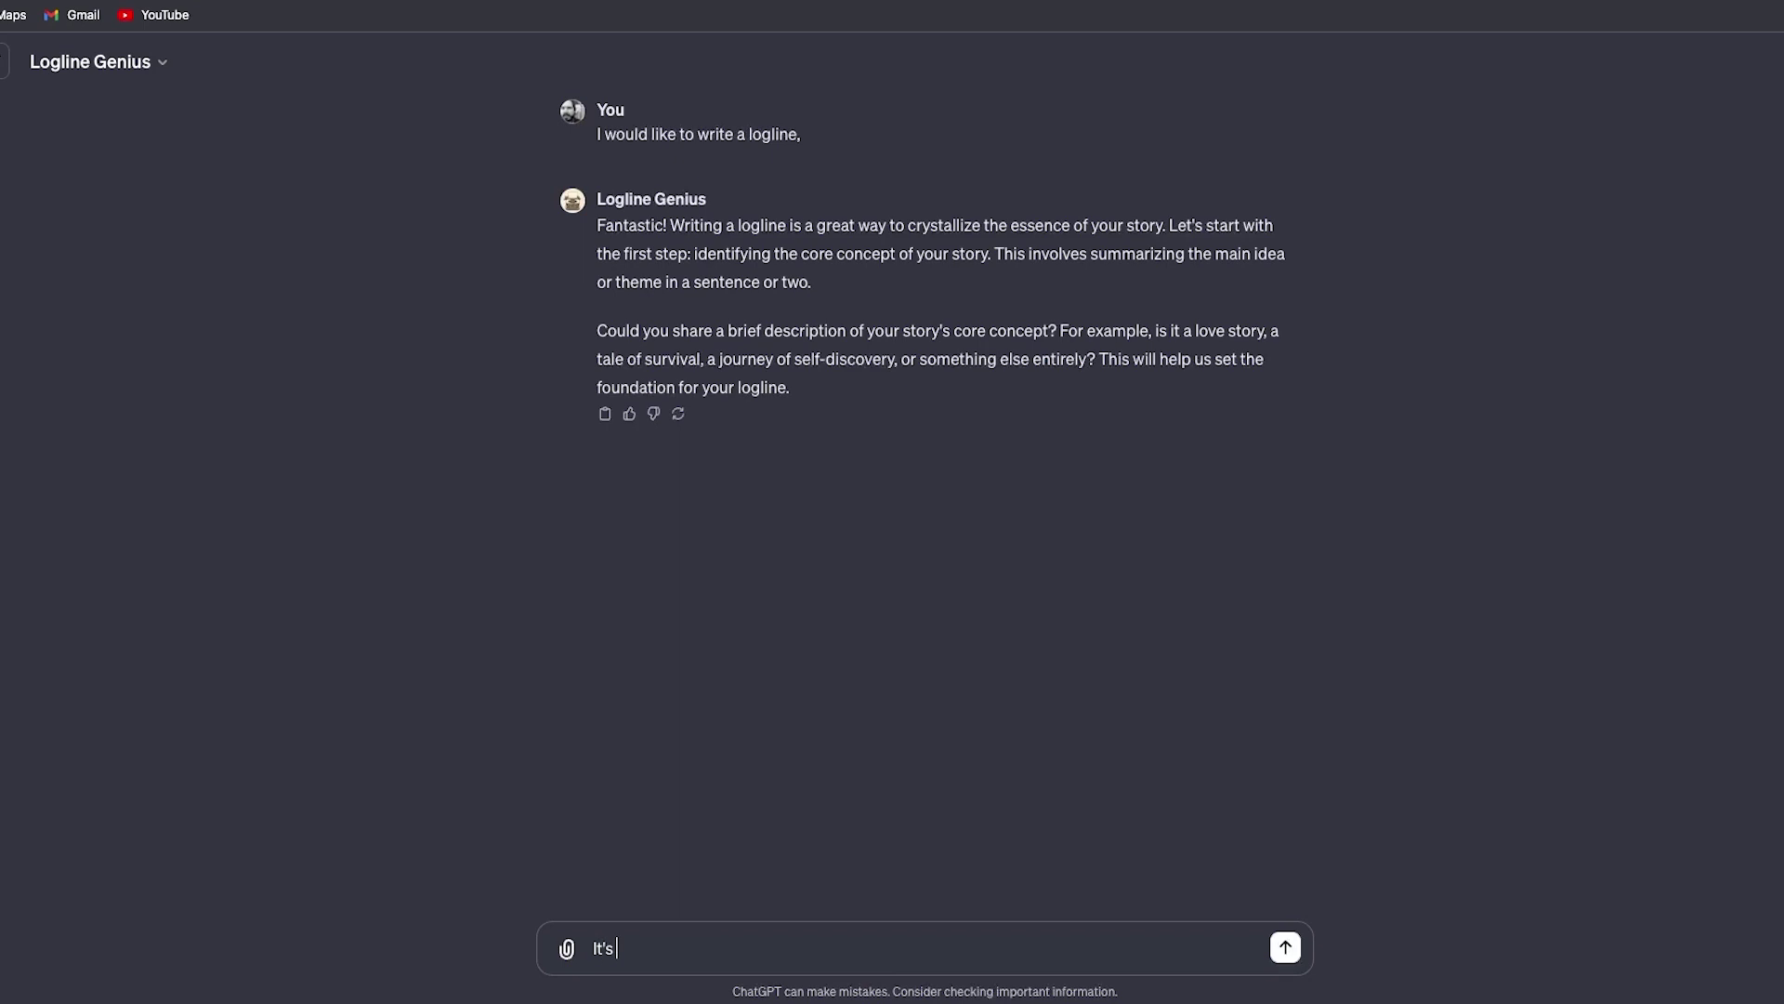
pyautogui.write('a story about a divorced fa')
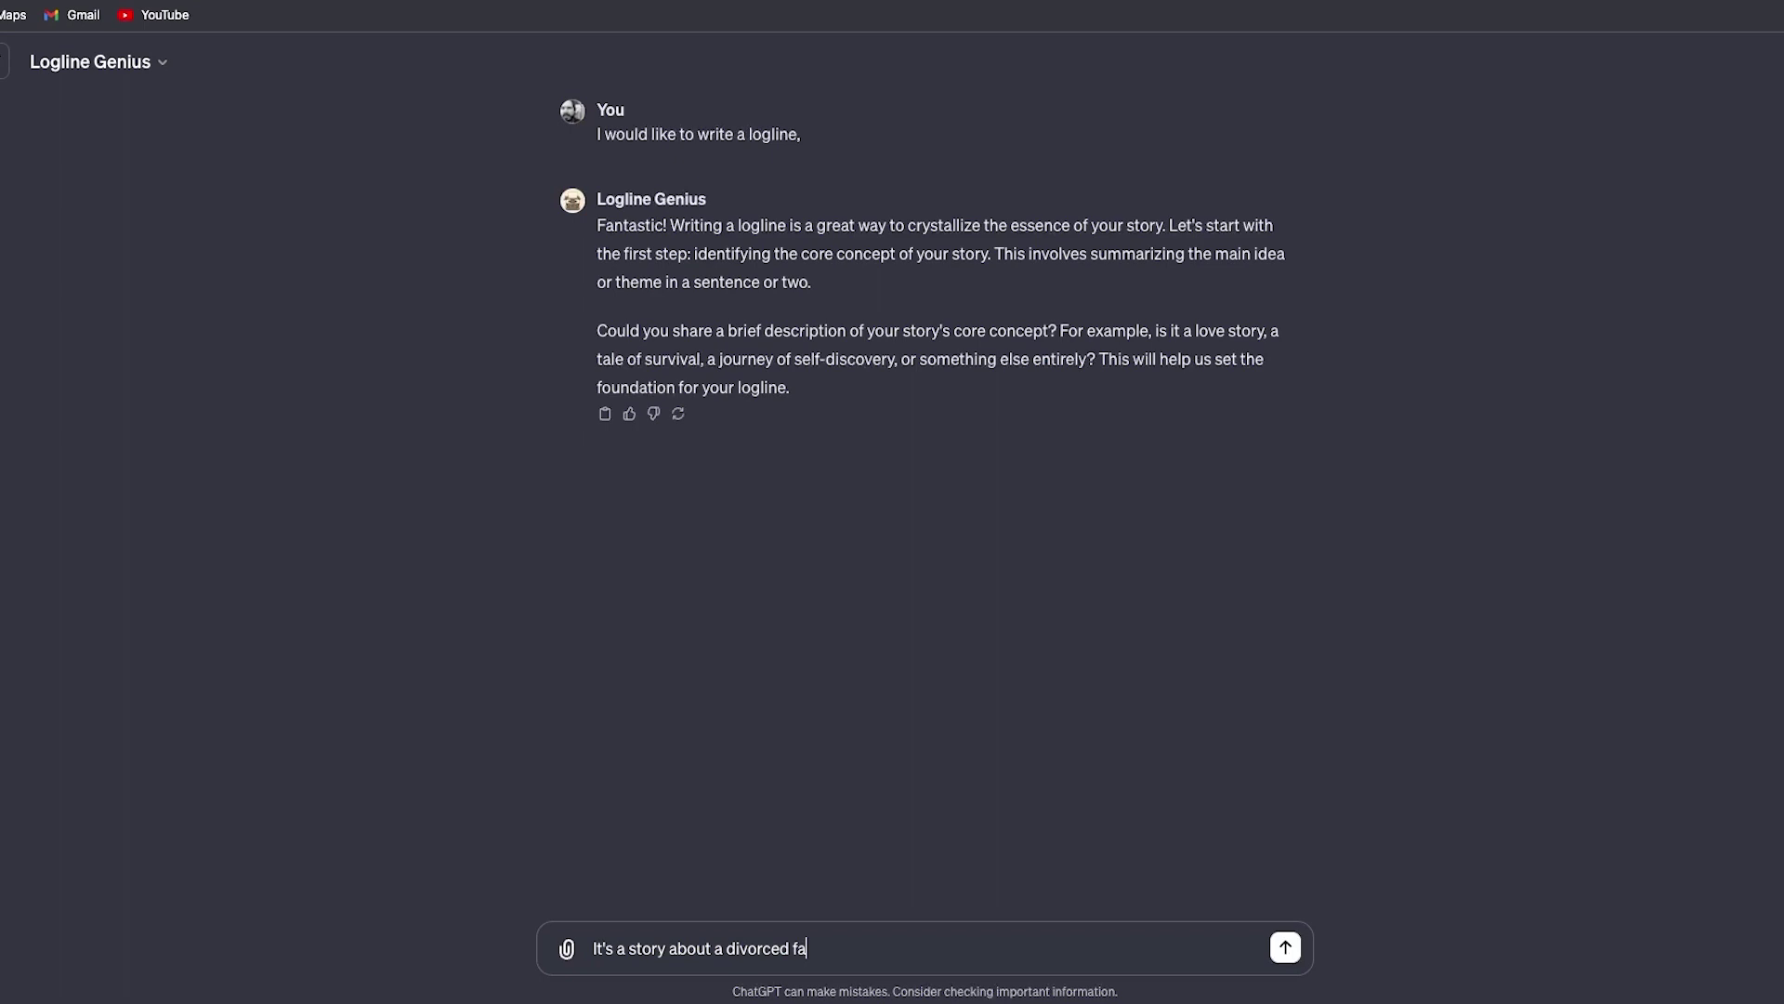
pyautogui.write('ther connecting with his teenage')
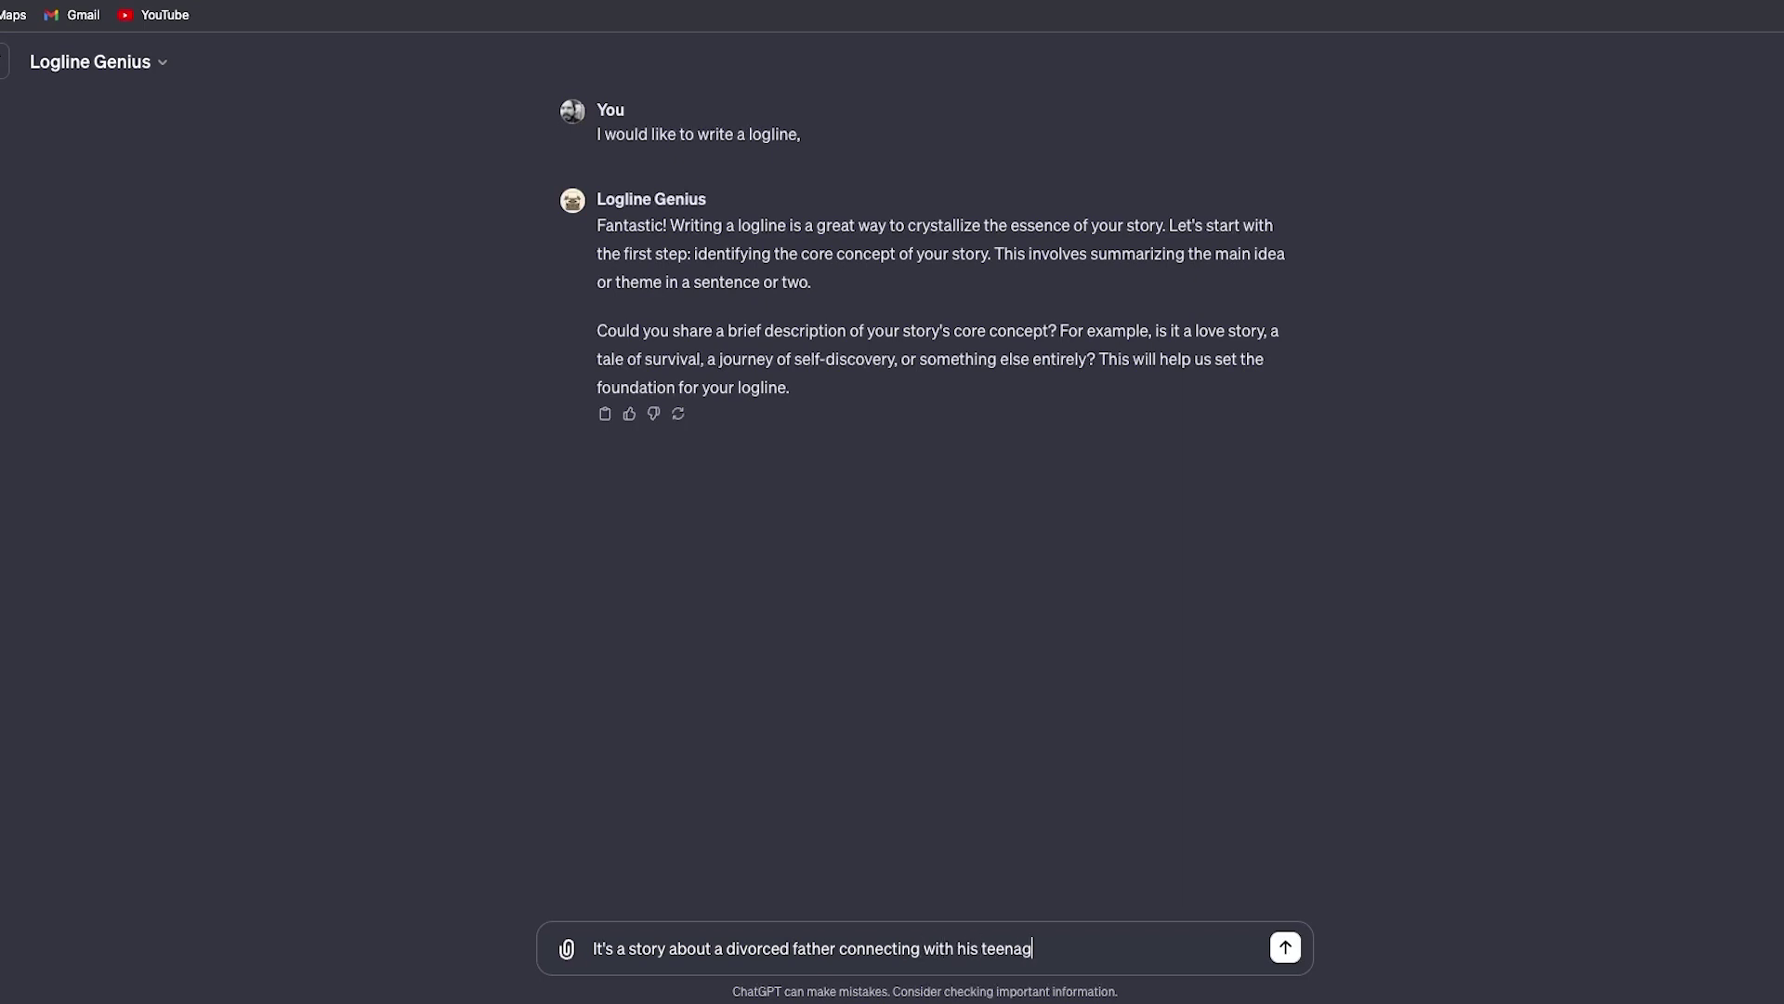
pyautogui.write(' son.')
pyautogui.press('Return')
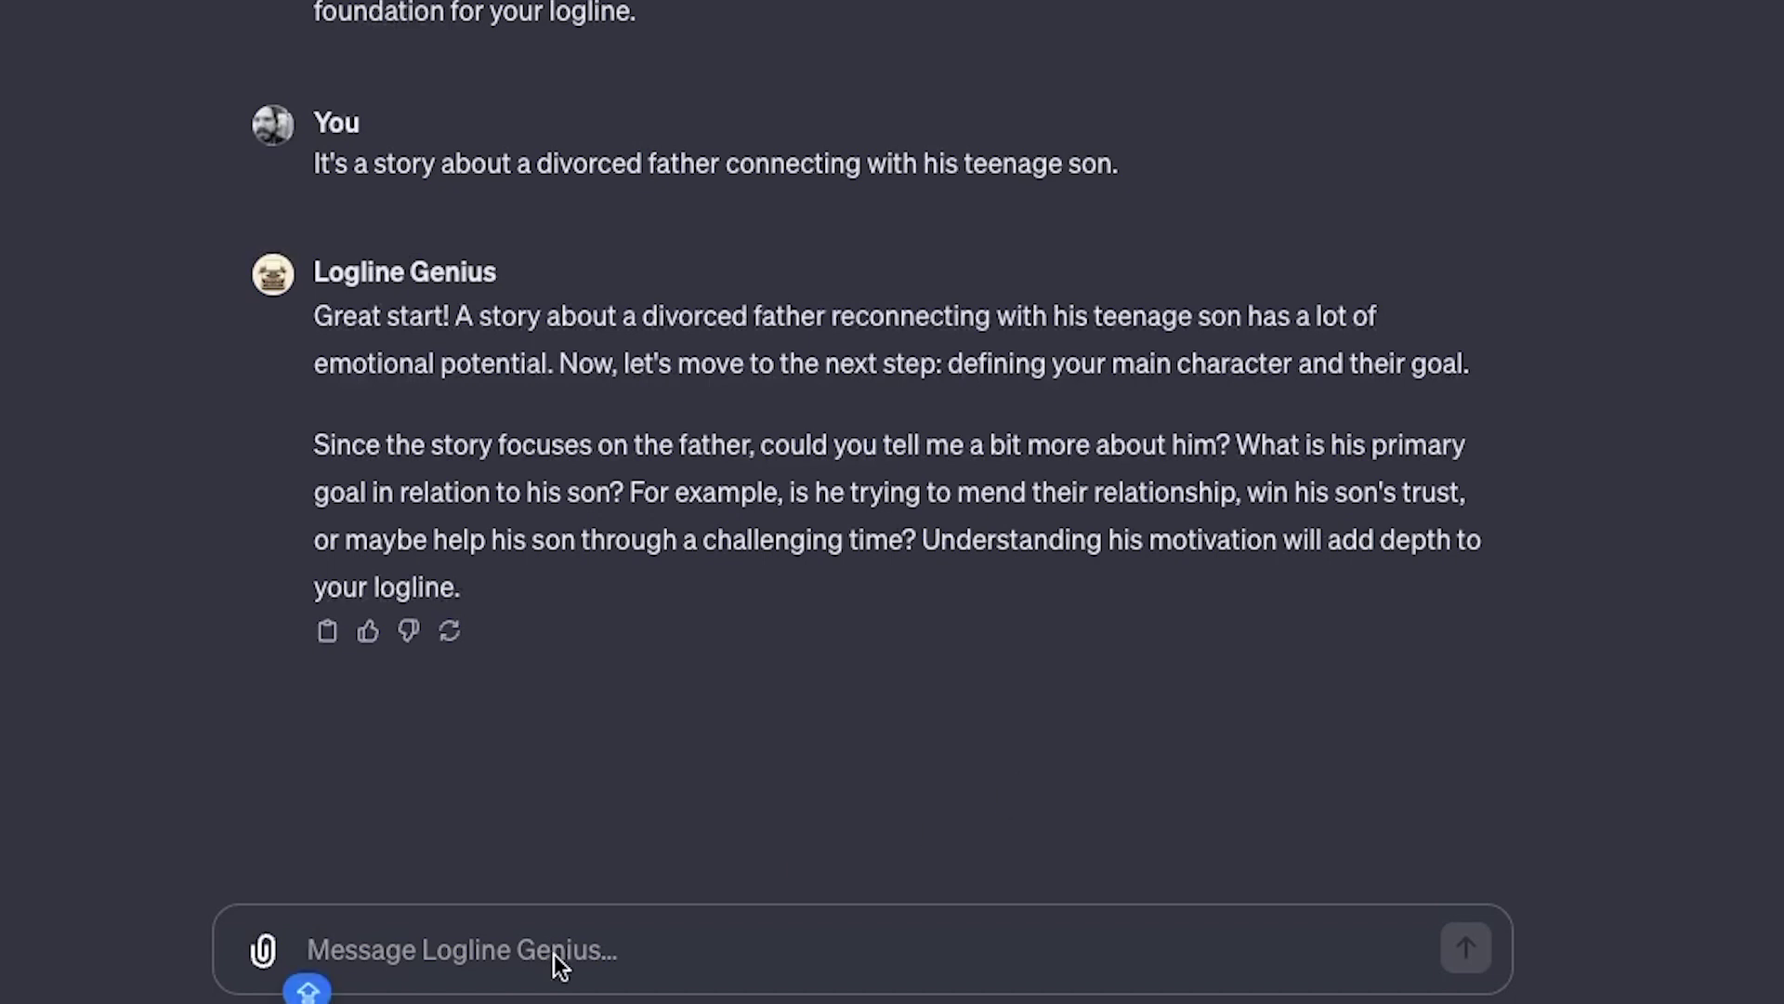
# - Begin the main character reply with "The father is an English professor struggling to get his first book published."
pyautogui.write('The')
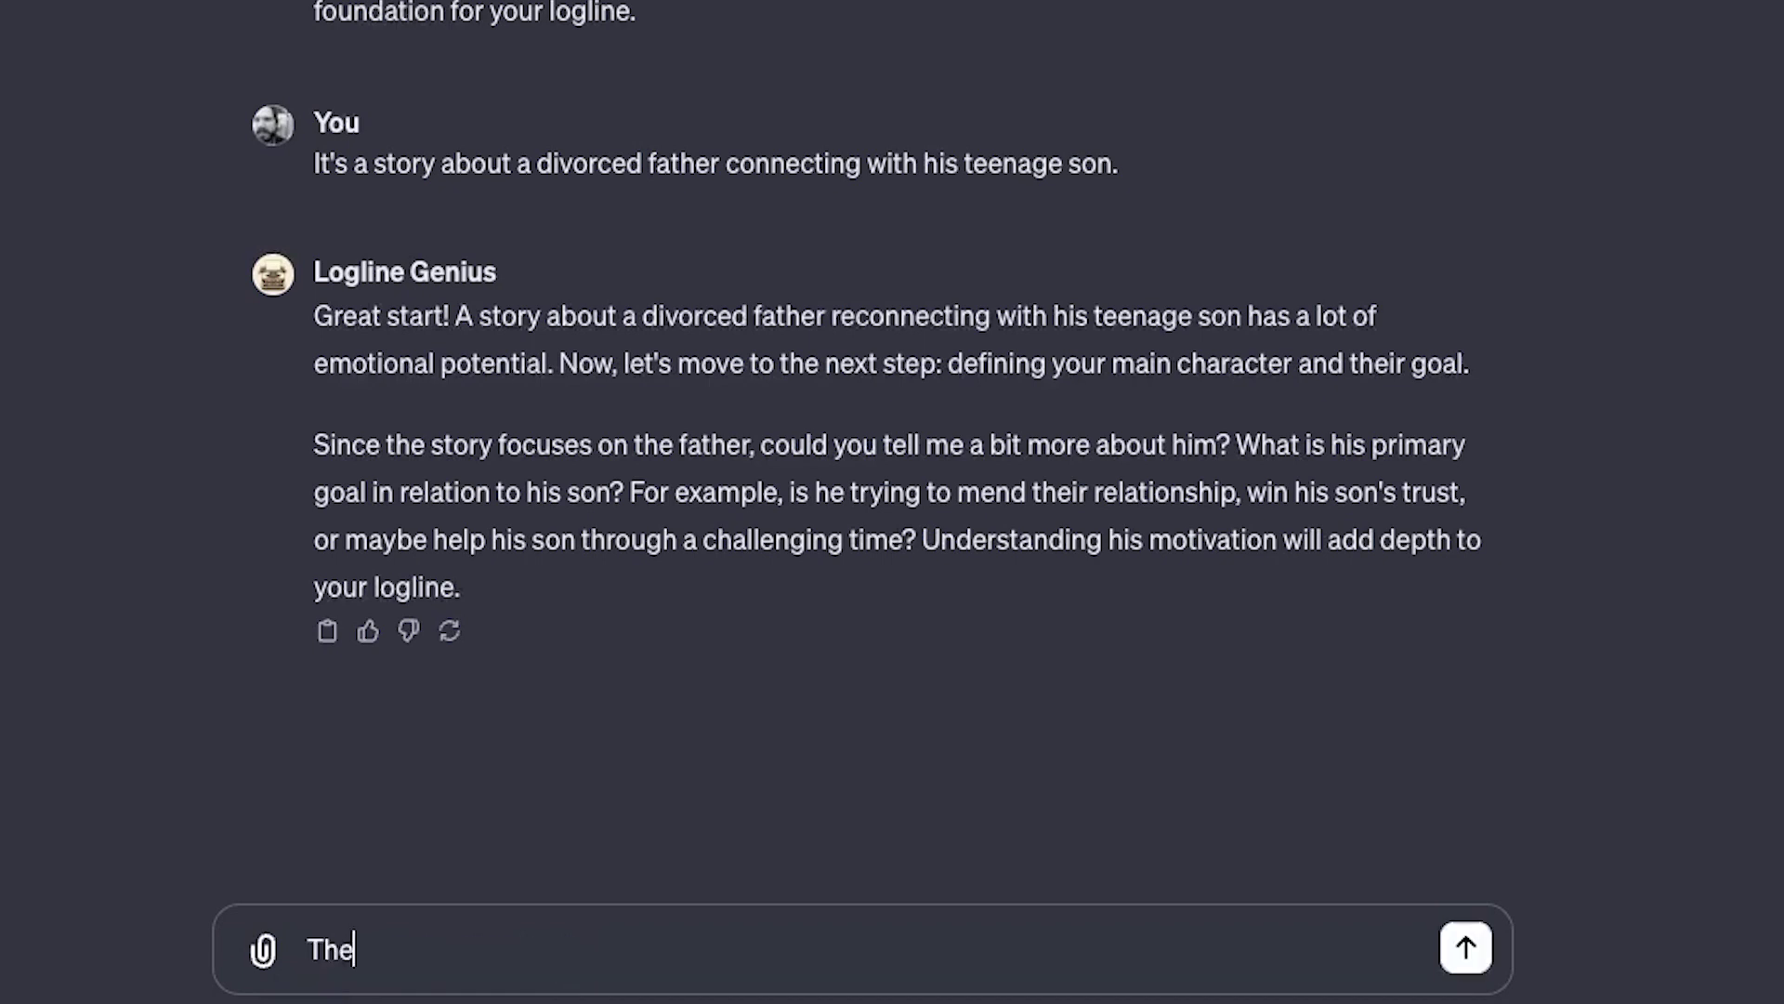
pyautogui.write(' father i')
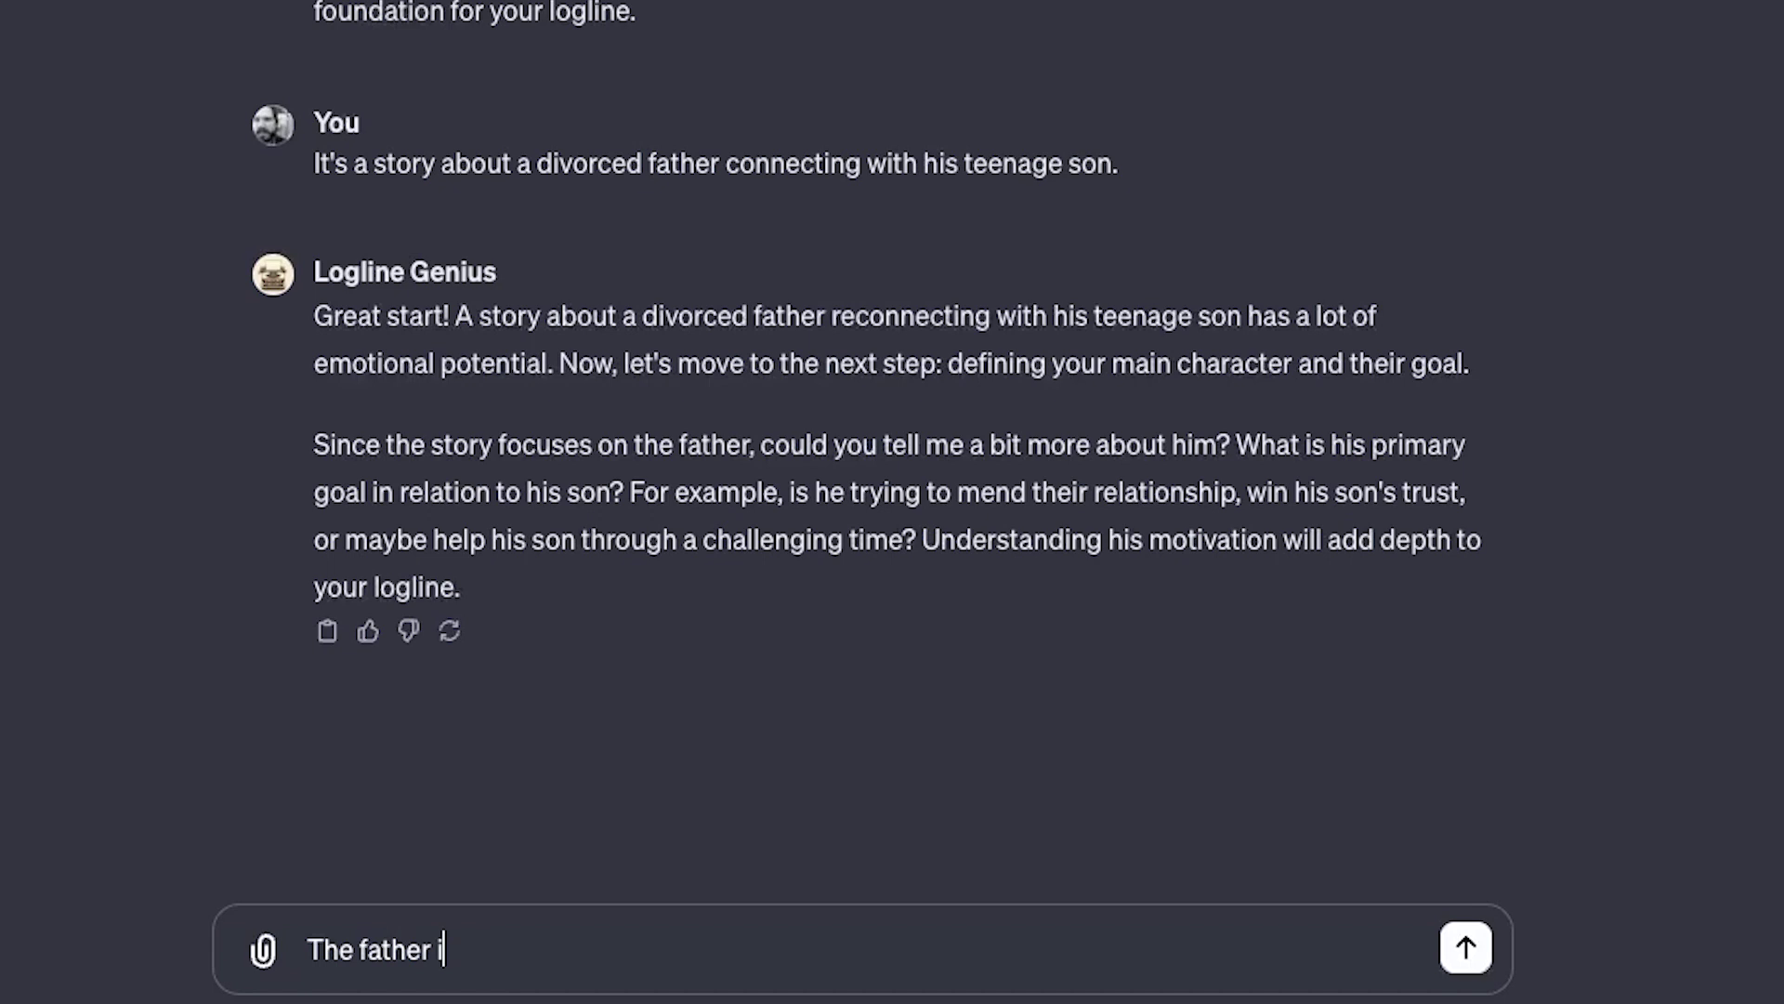
pyautogui.write('s an E')
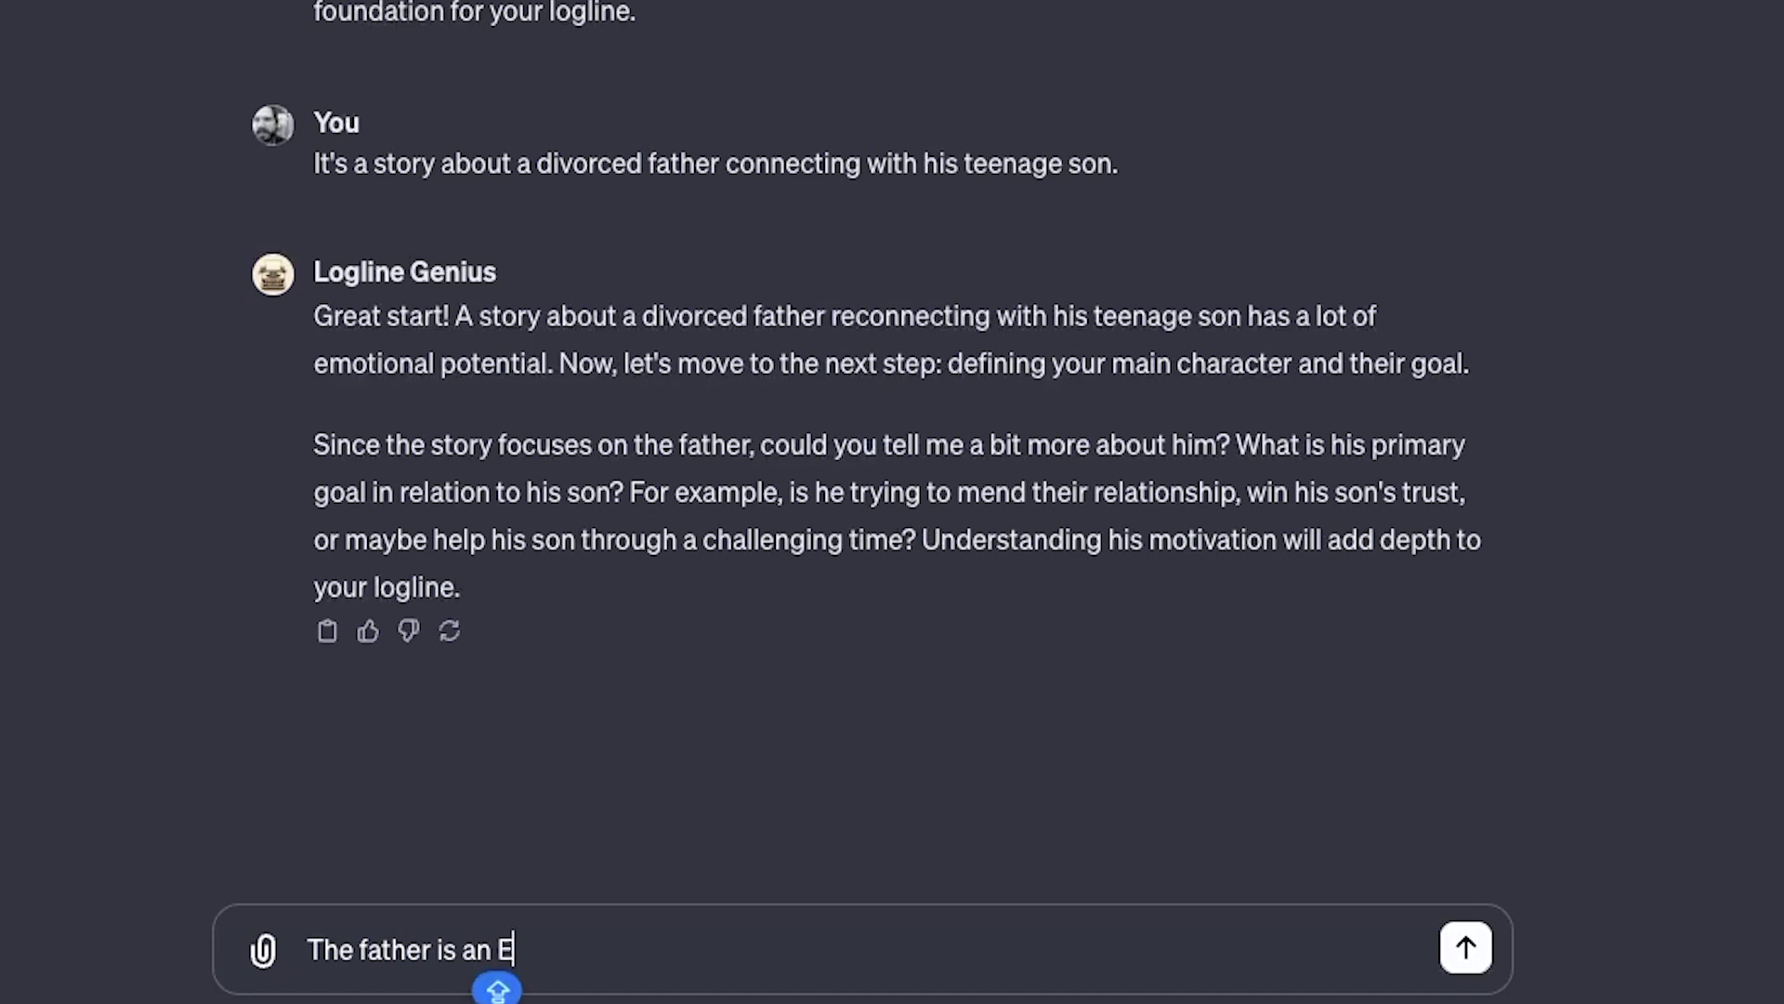
pyautogui.write('nglish')
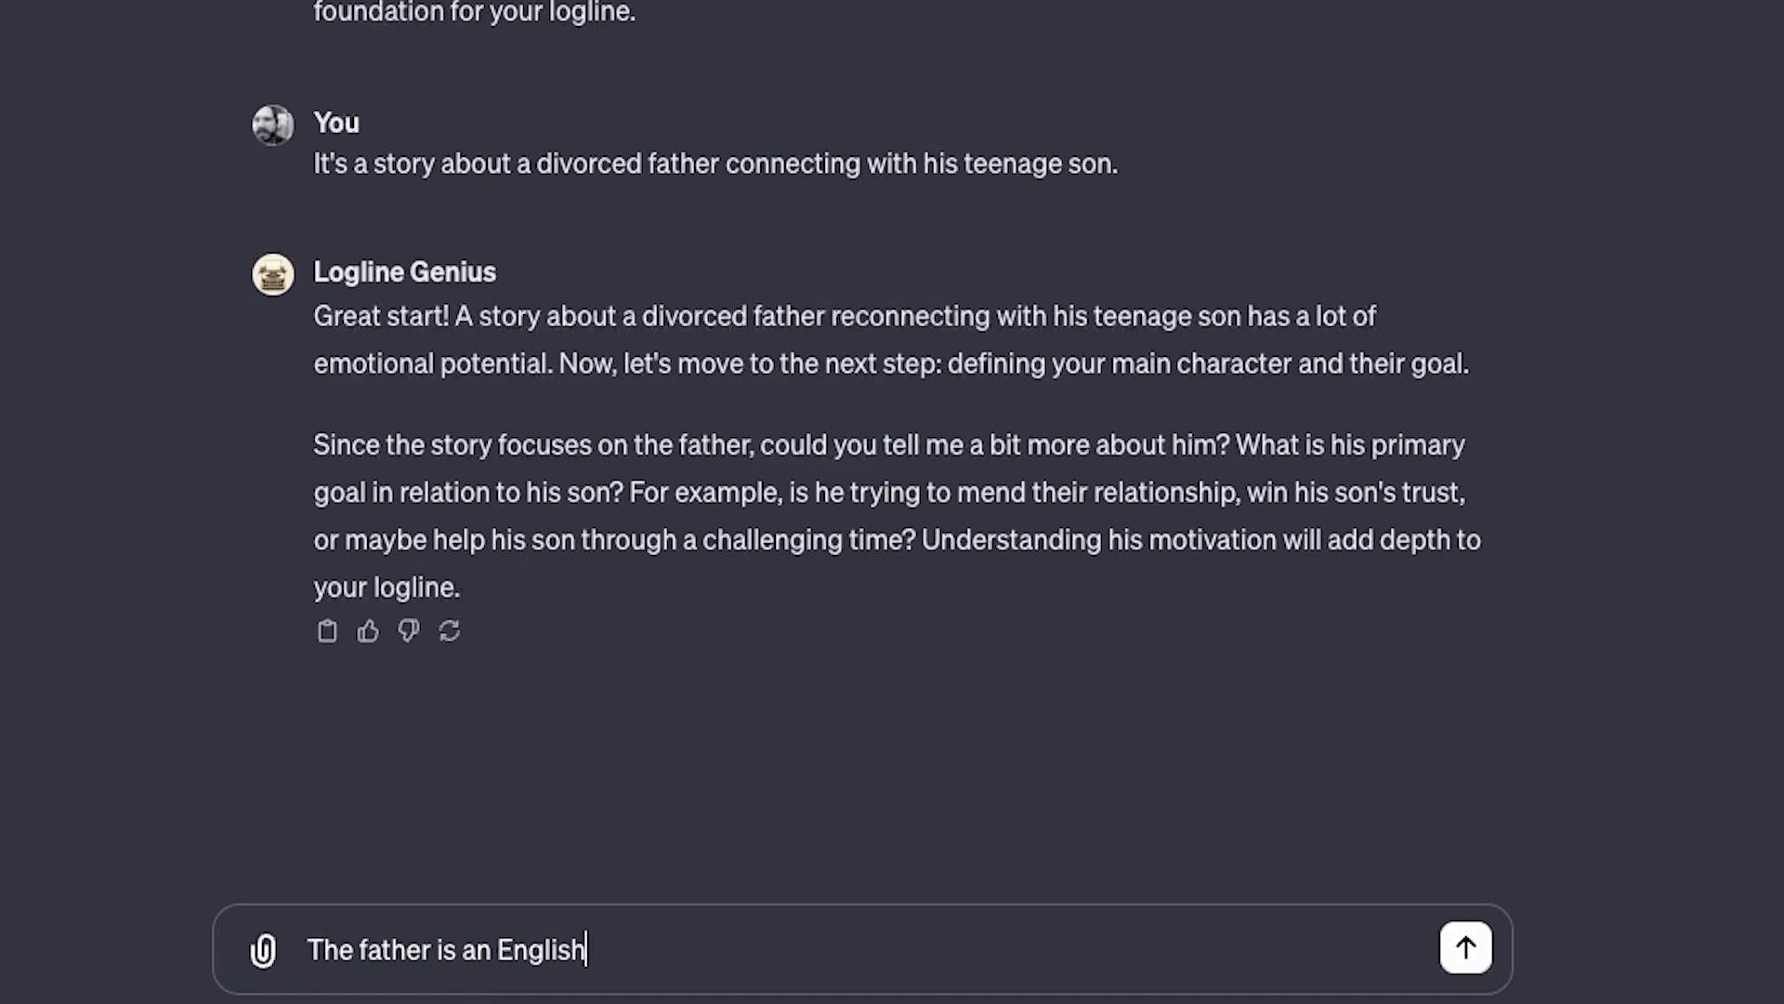
pyautogui.write(' professor')
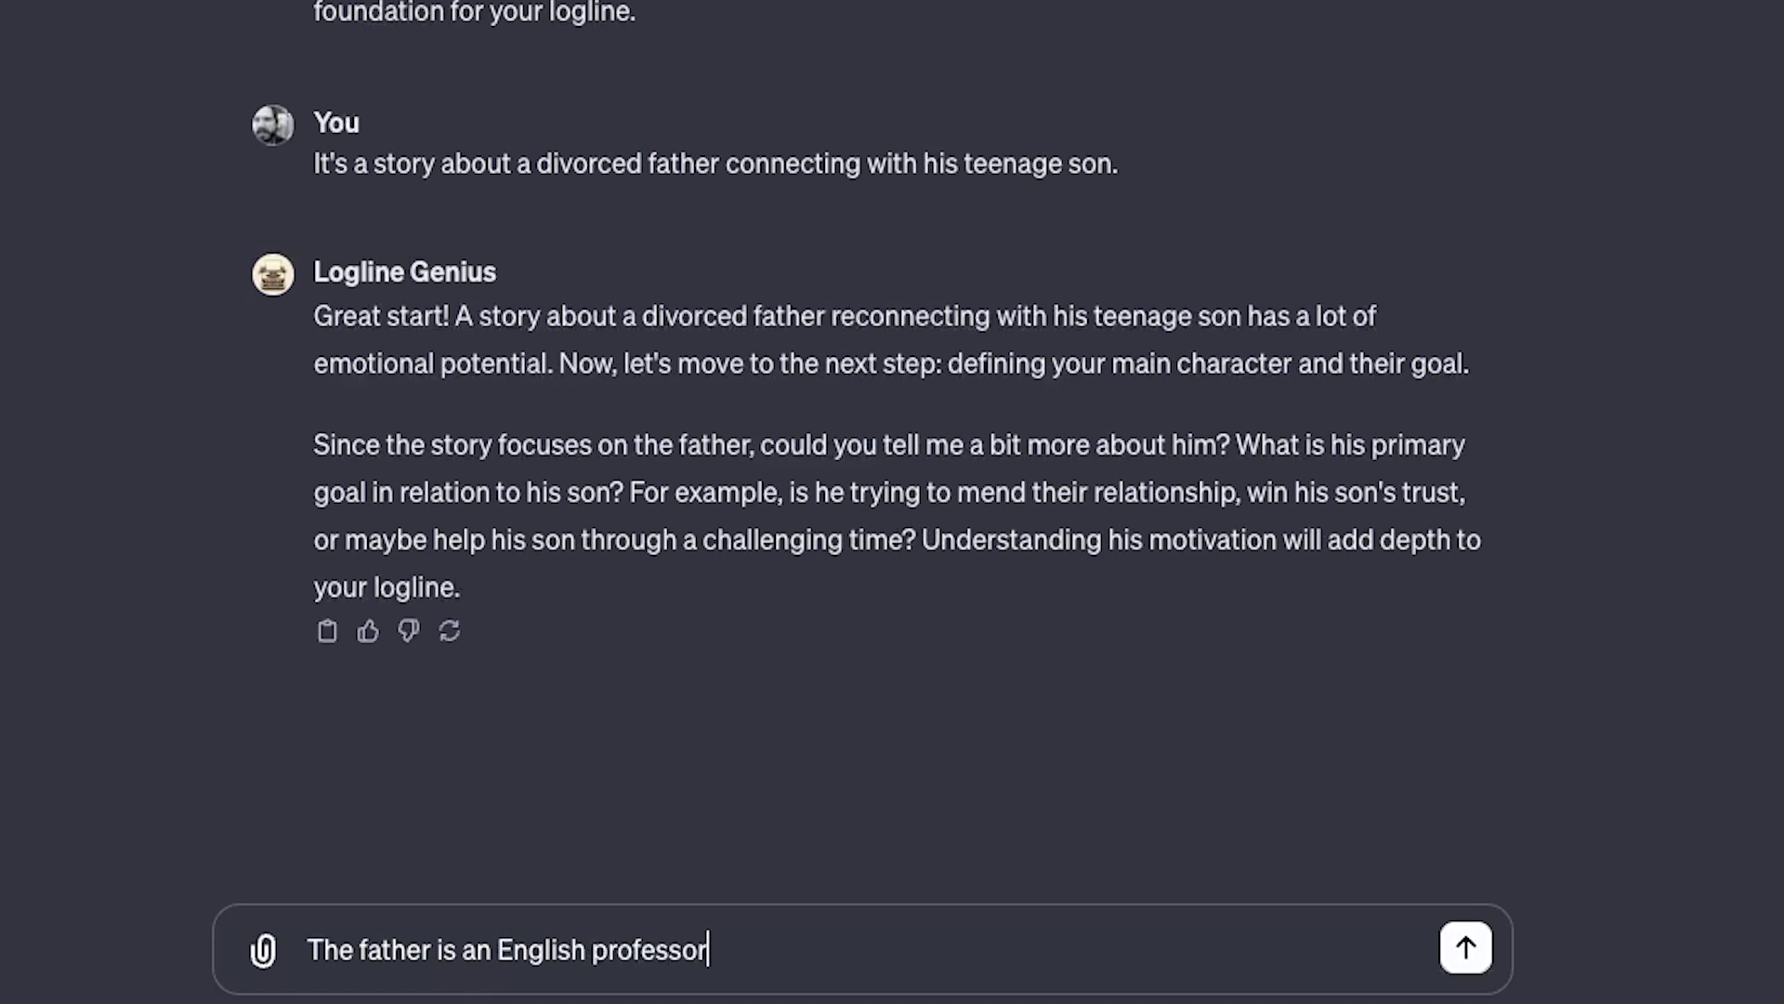
pyautogui.write(' struggling')
pyautogui.press('BackSpace')
pyautogui.press('BackSpace')
pyautogui.write('ng to ')
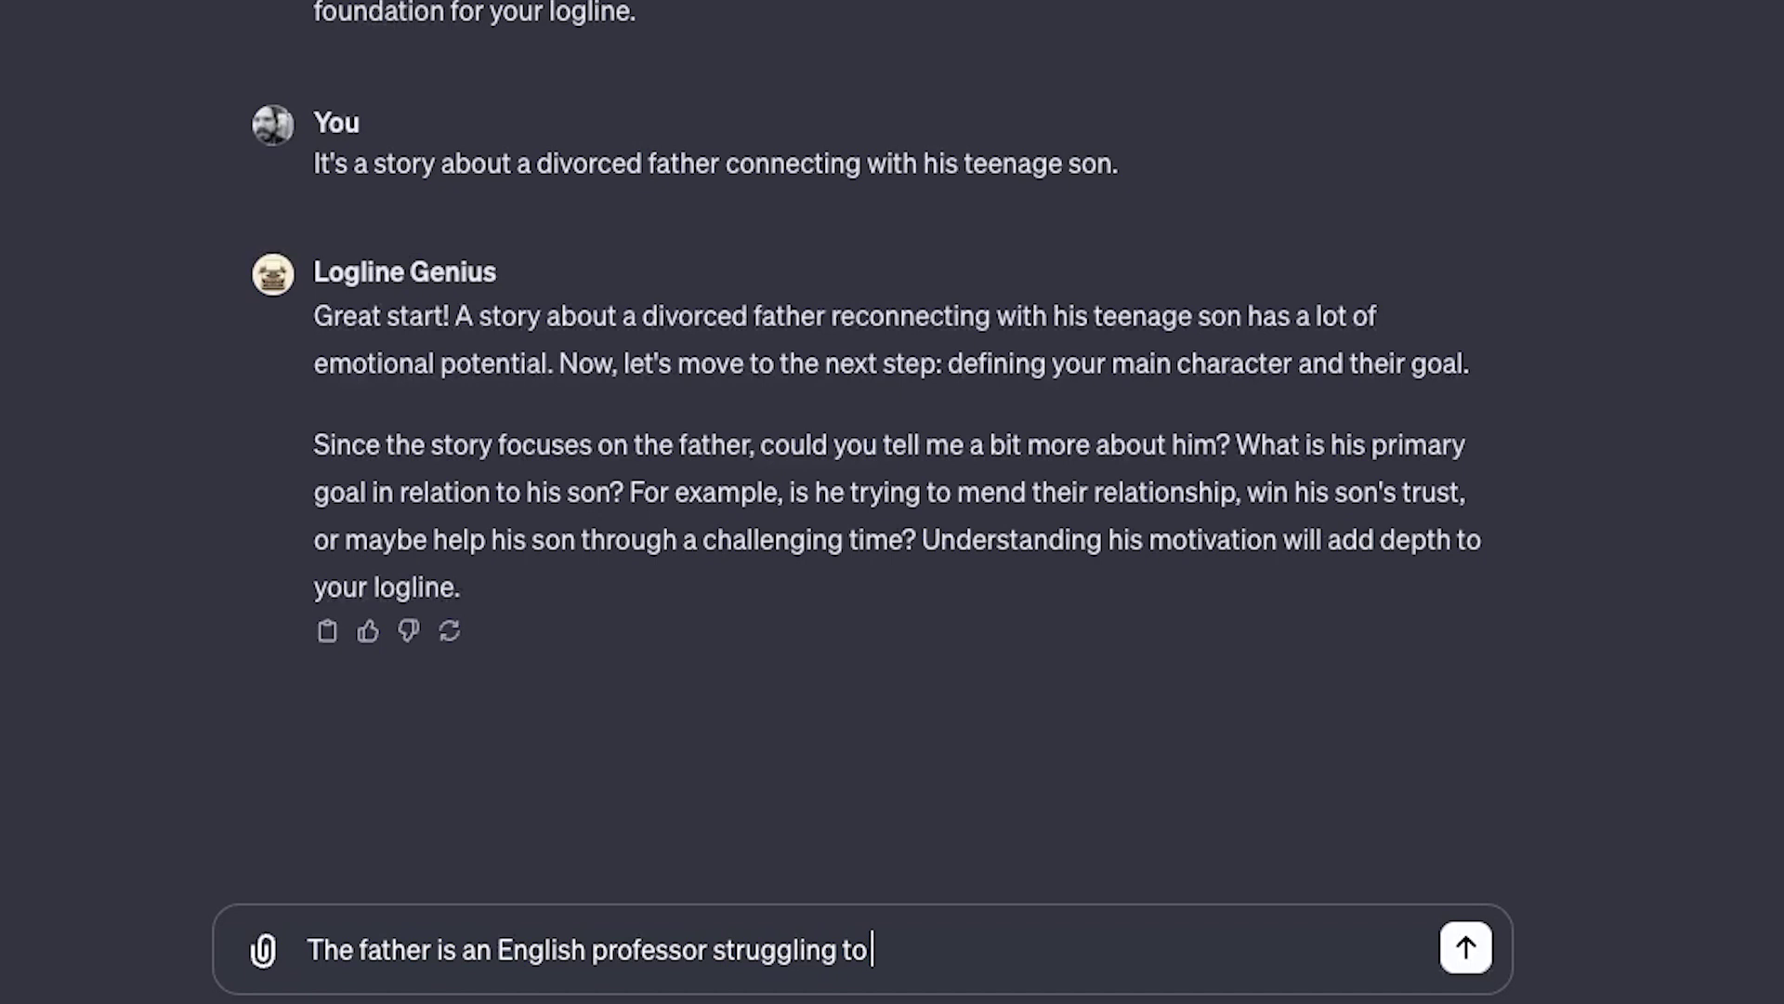
pyautogui.write('get his first nv')
pyautogui.press('BackSpace')
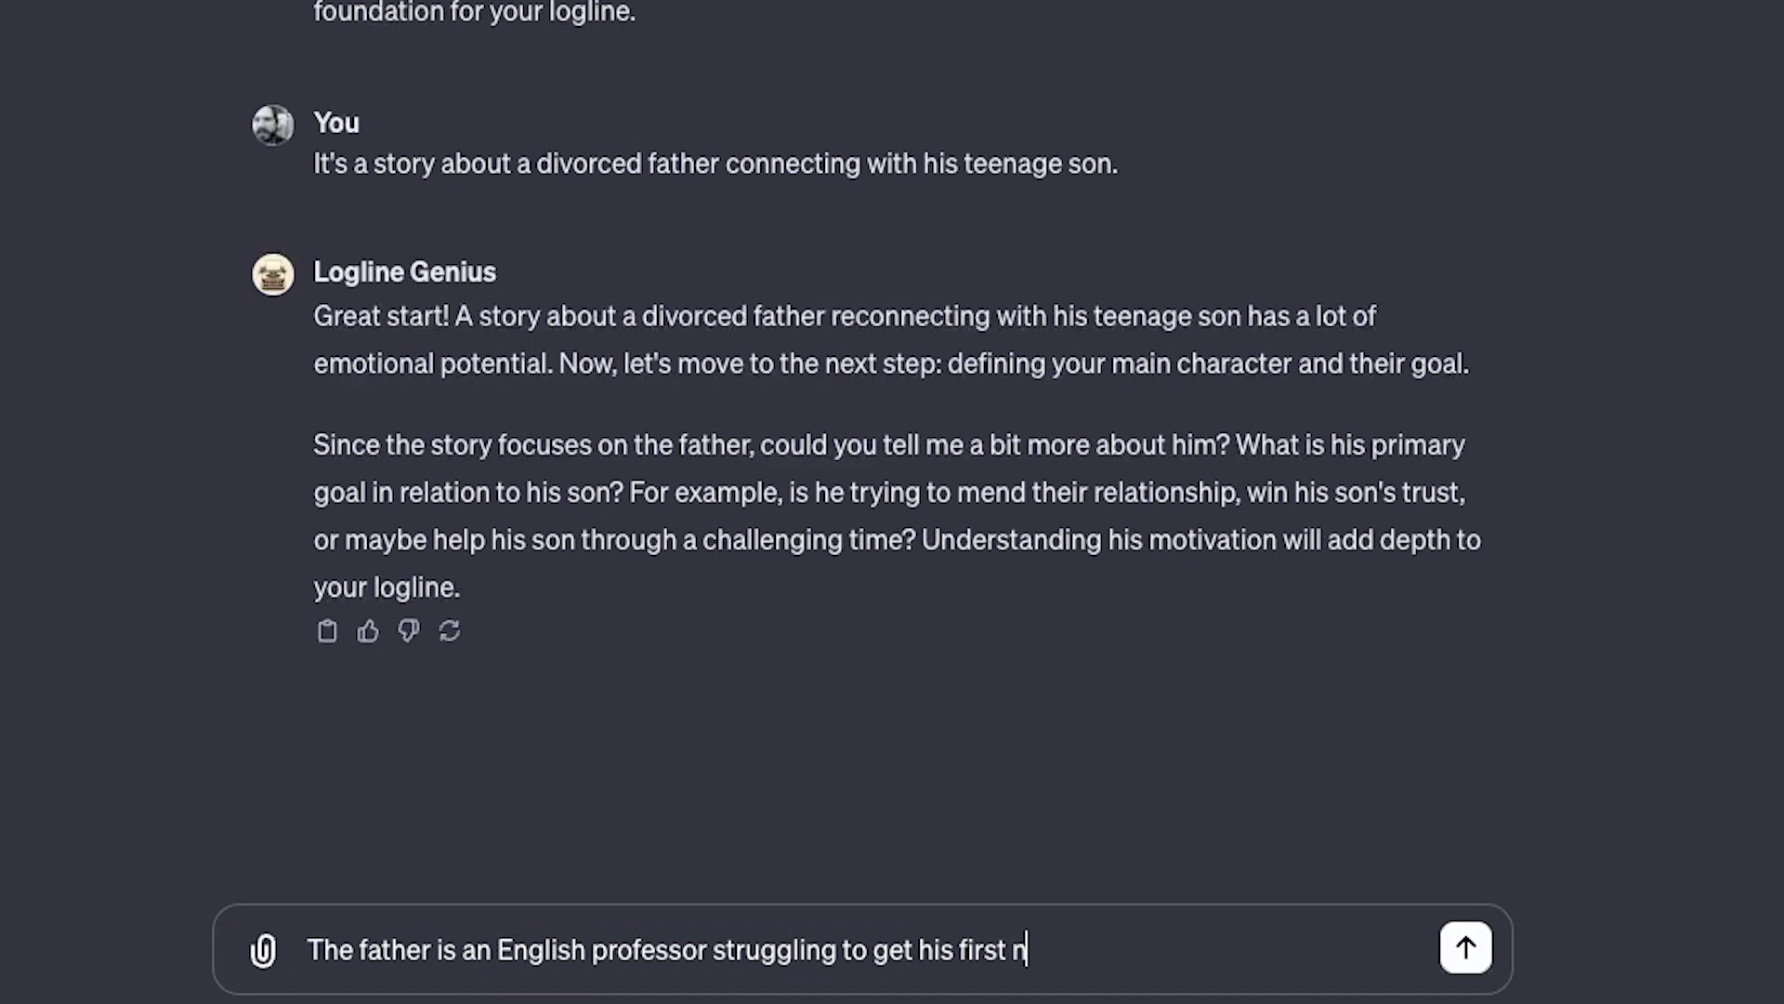
pyautogui.write('ove')
pyautogui.press('BackSpace')
pyautogui.press('BackSpace')
pyautogui.press('BackSpace')
pyautogui.press('BackSpace')
pyautogui.write('book published')
pyautogui.press('BackSpace')
pyautogui.write('d. T')
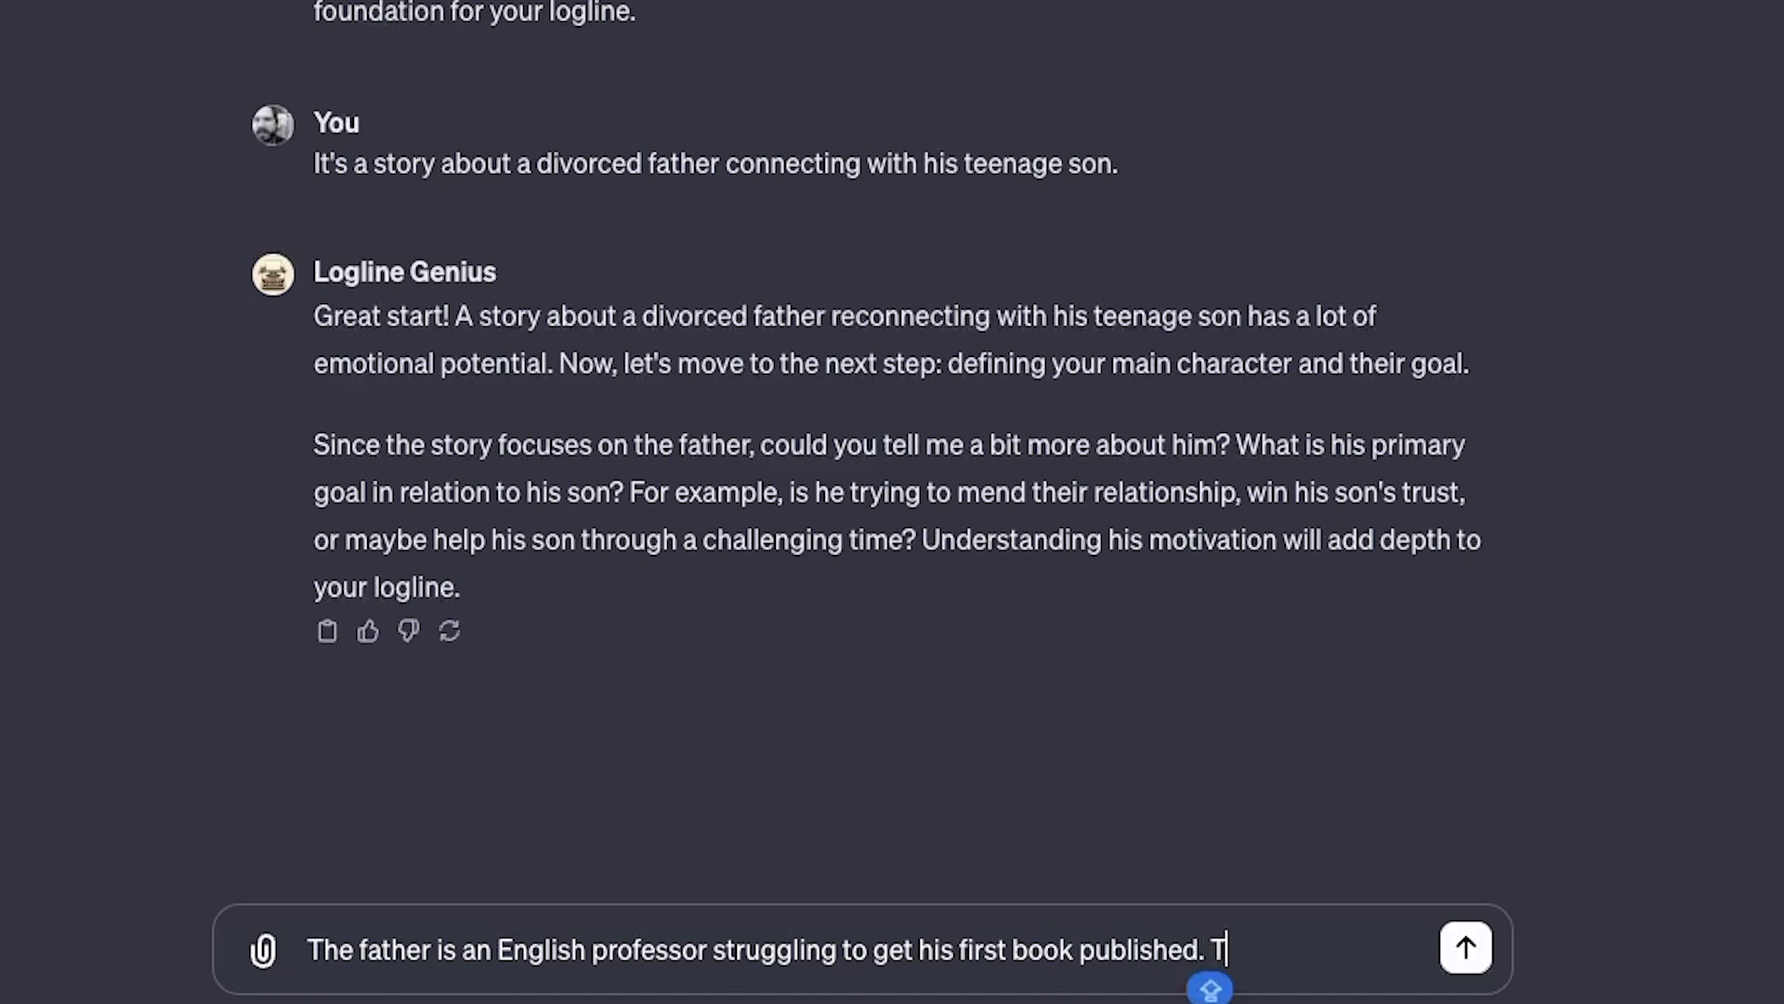
# - Add to the reply that the son is a viral sensation on YouTube
pyautogui.write('he s')
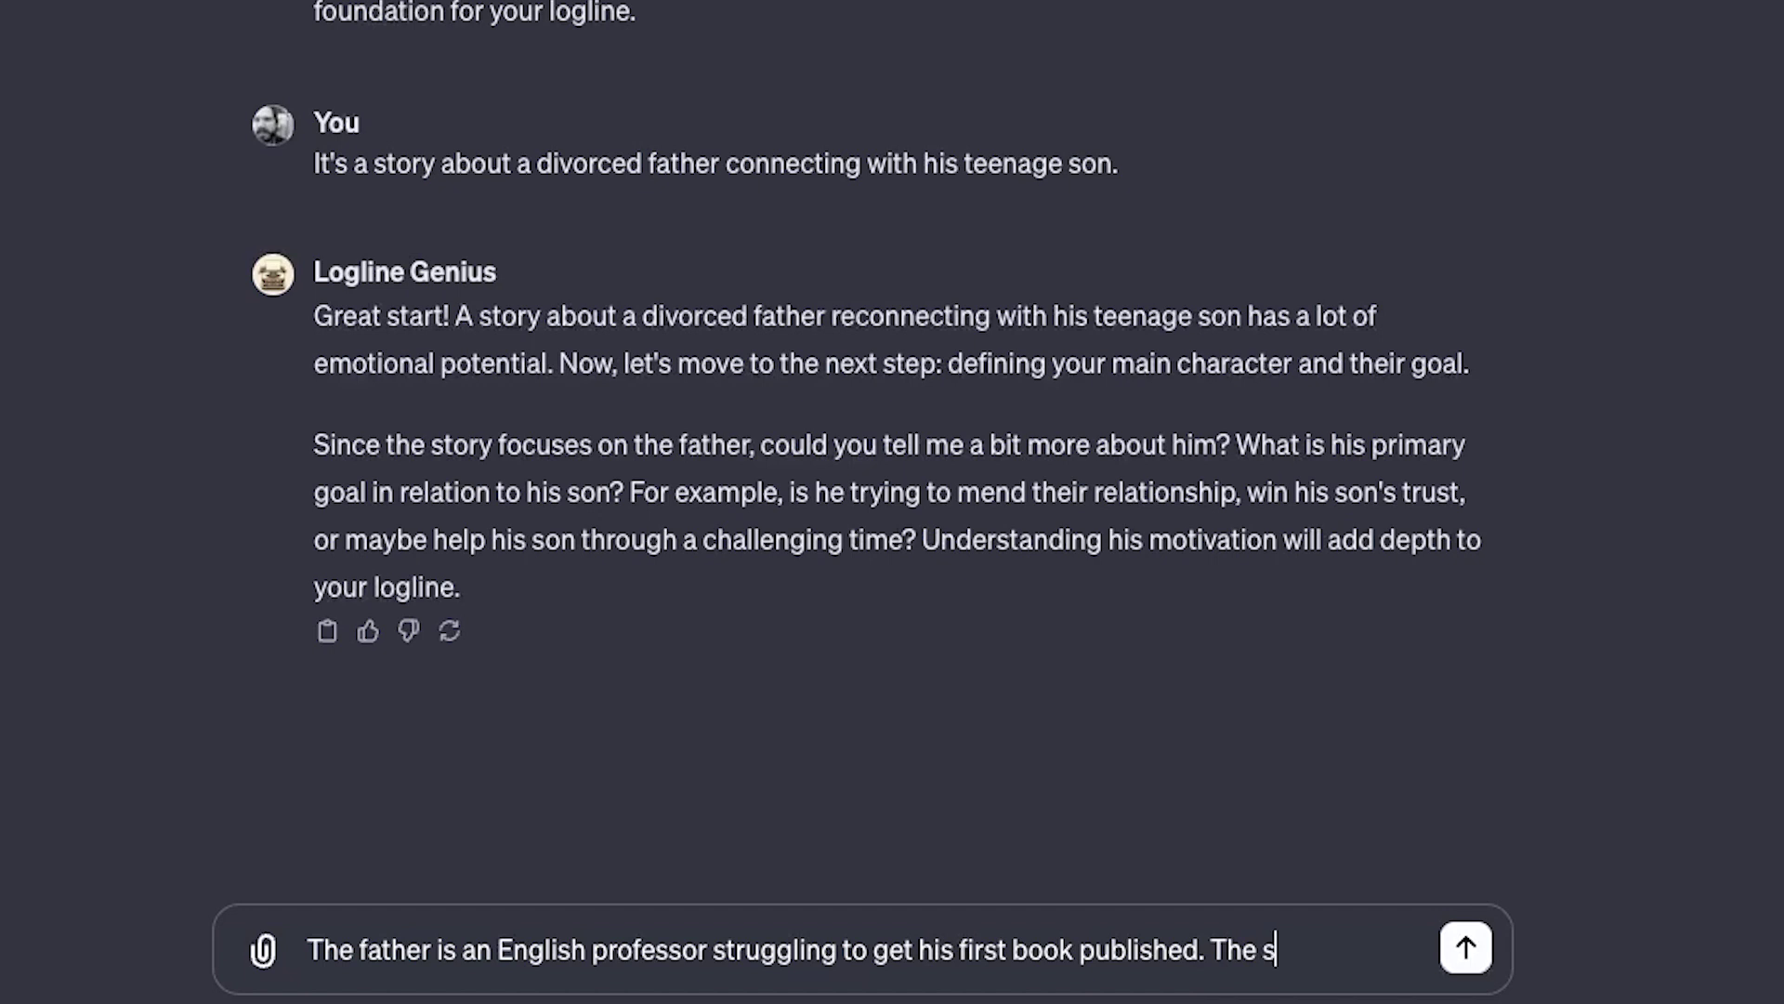
pyautogui.write('on')
pyautogui.press('BackSpace')
pyautogui.write('n is a vir')
pyautogui.press('BackSpace')
pyautogui.write('ral sensa')
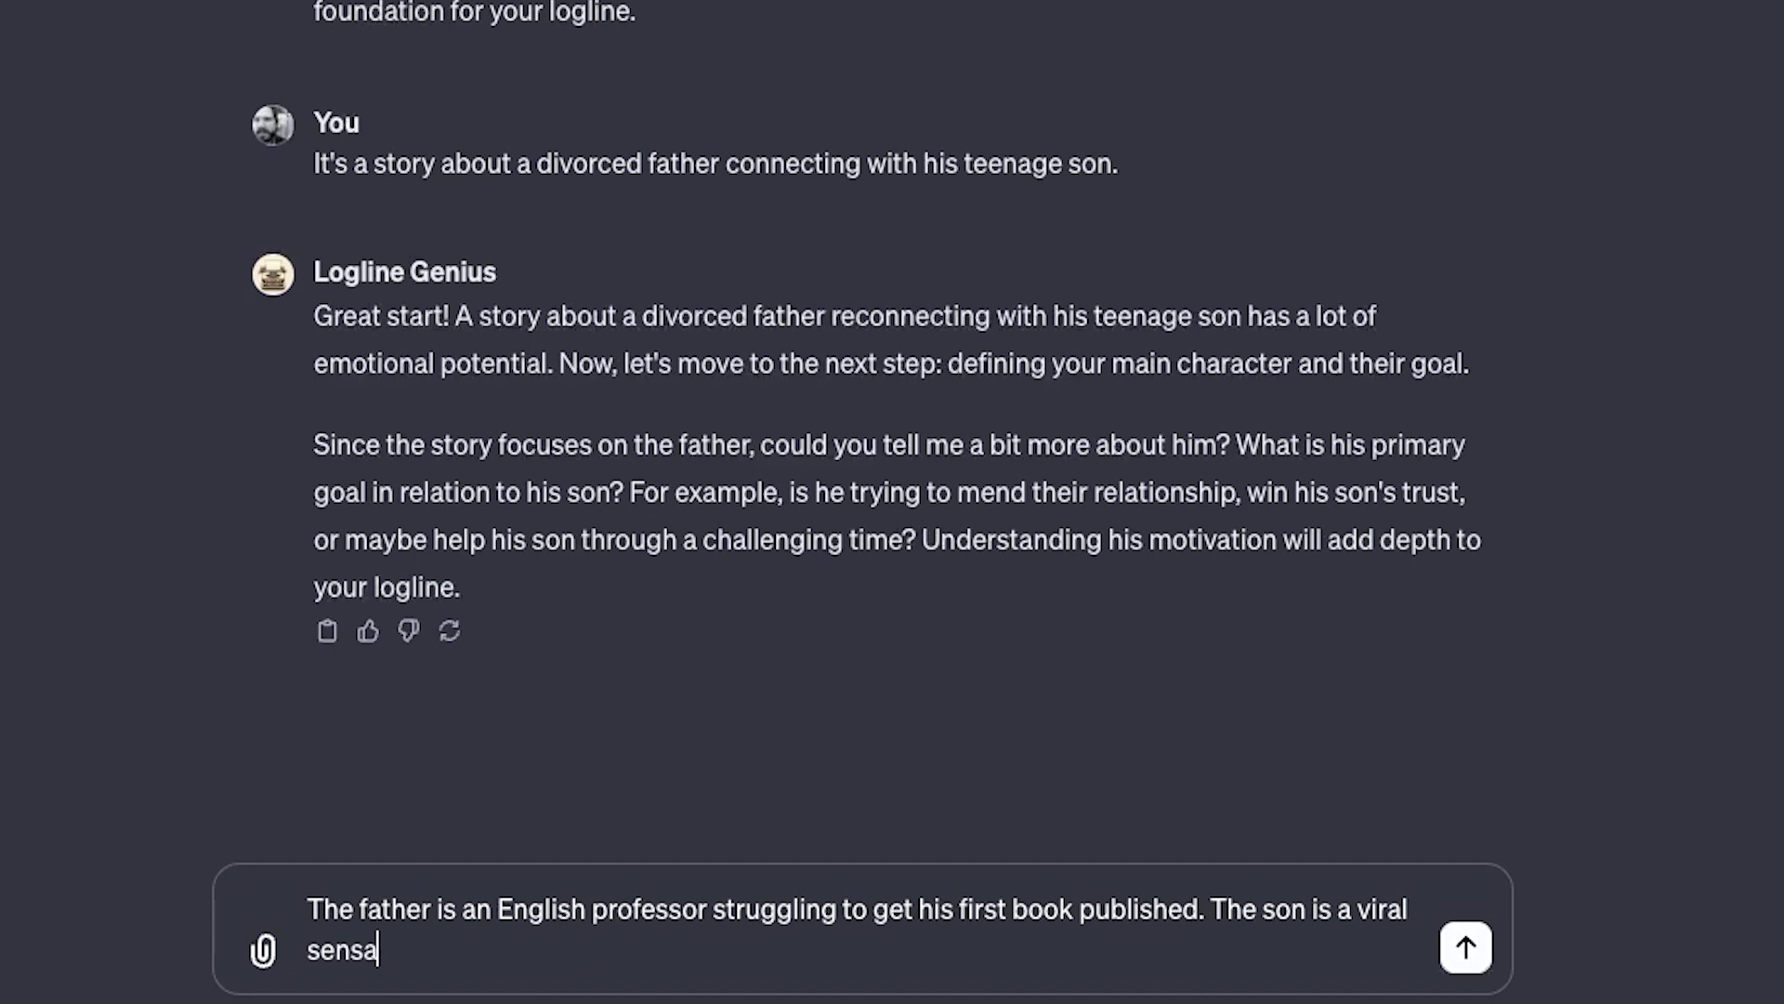
pyautogui.write('tion on Y')
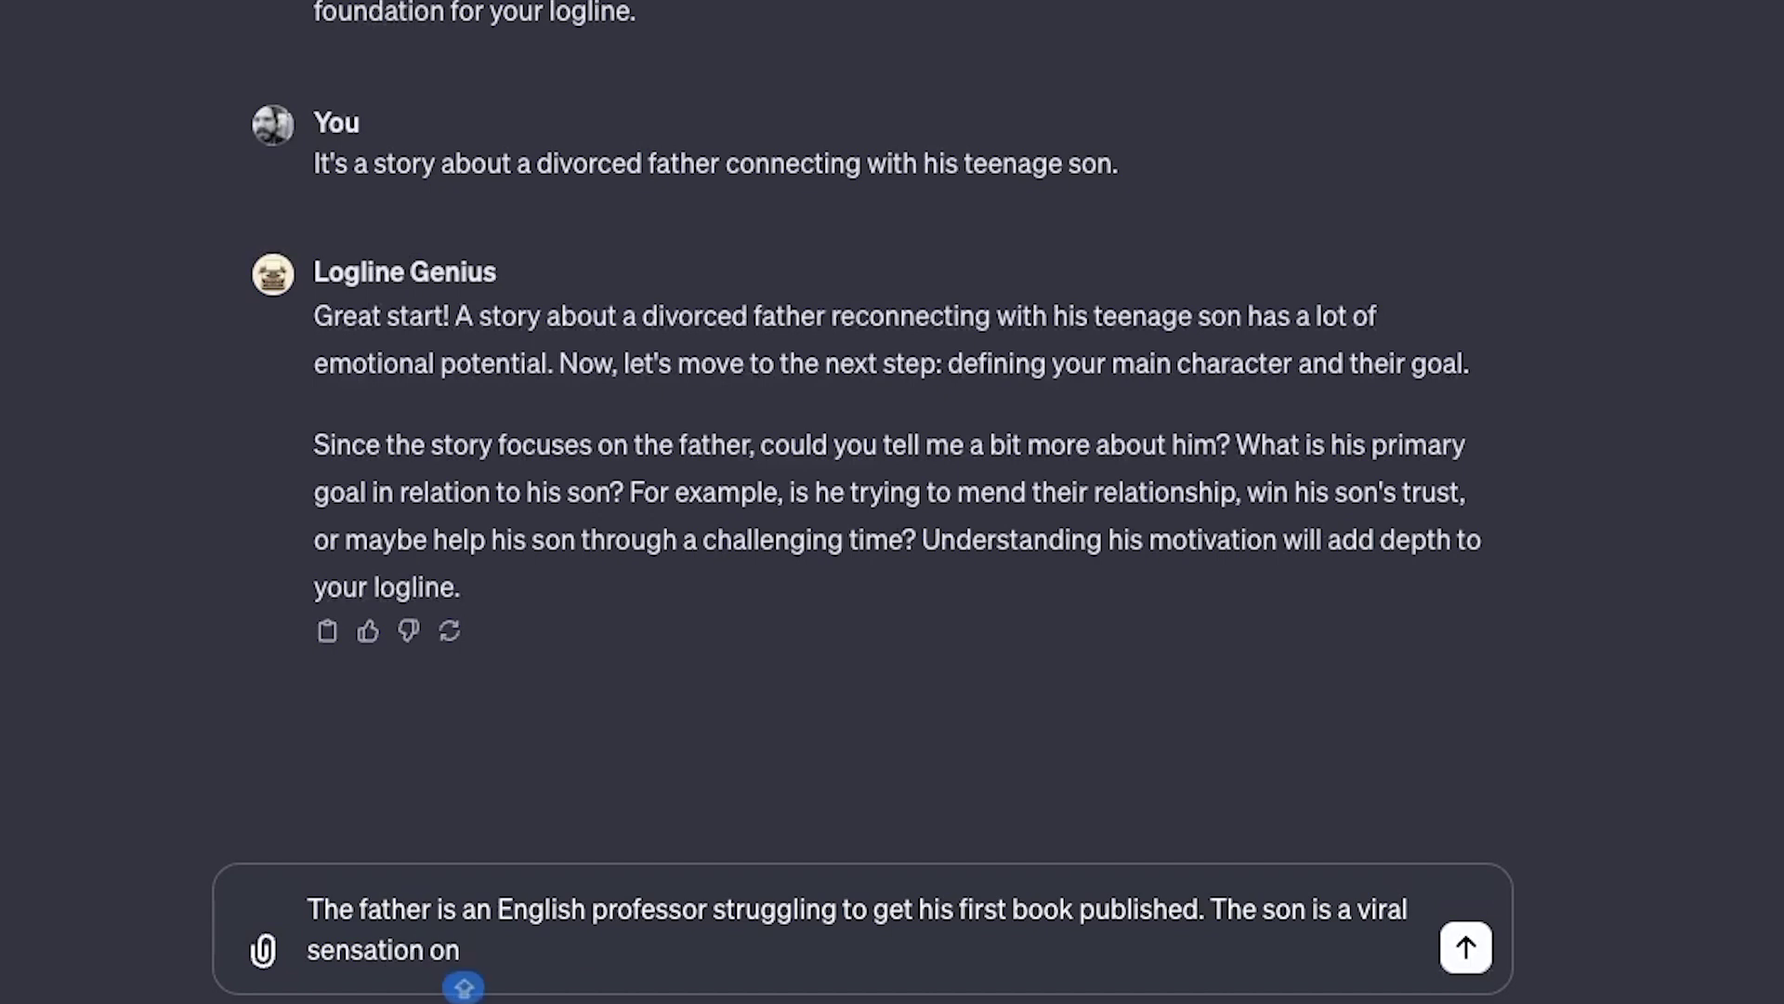
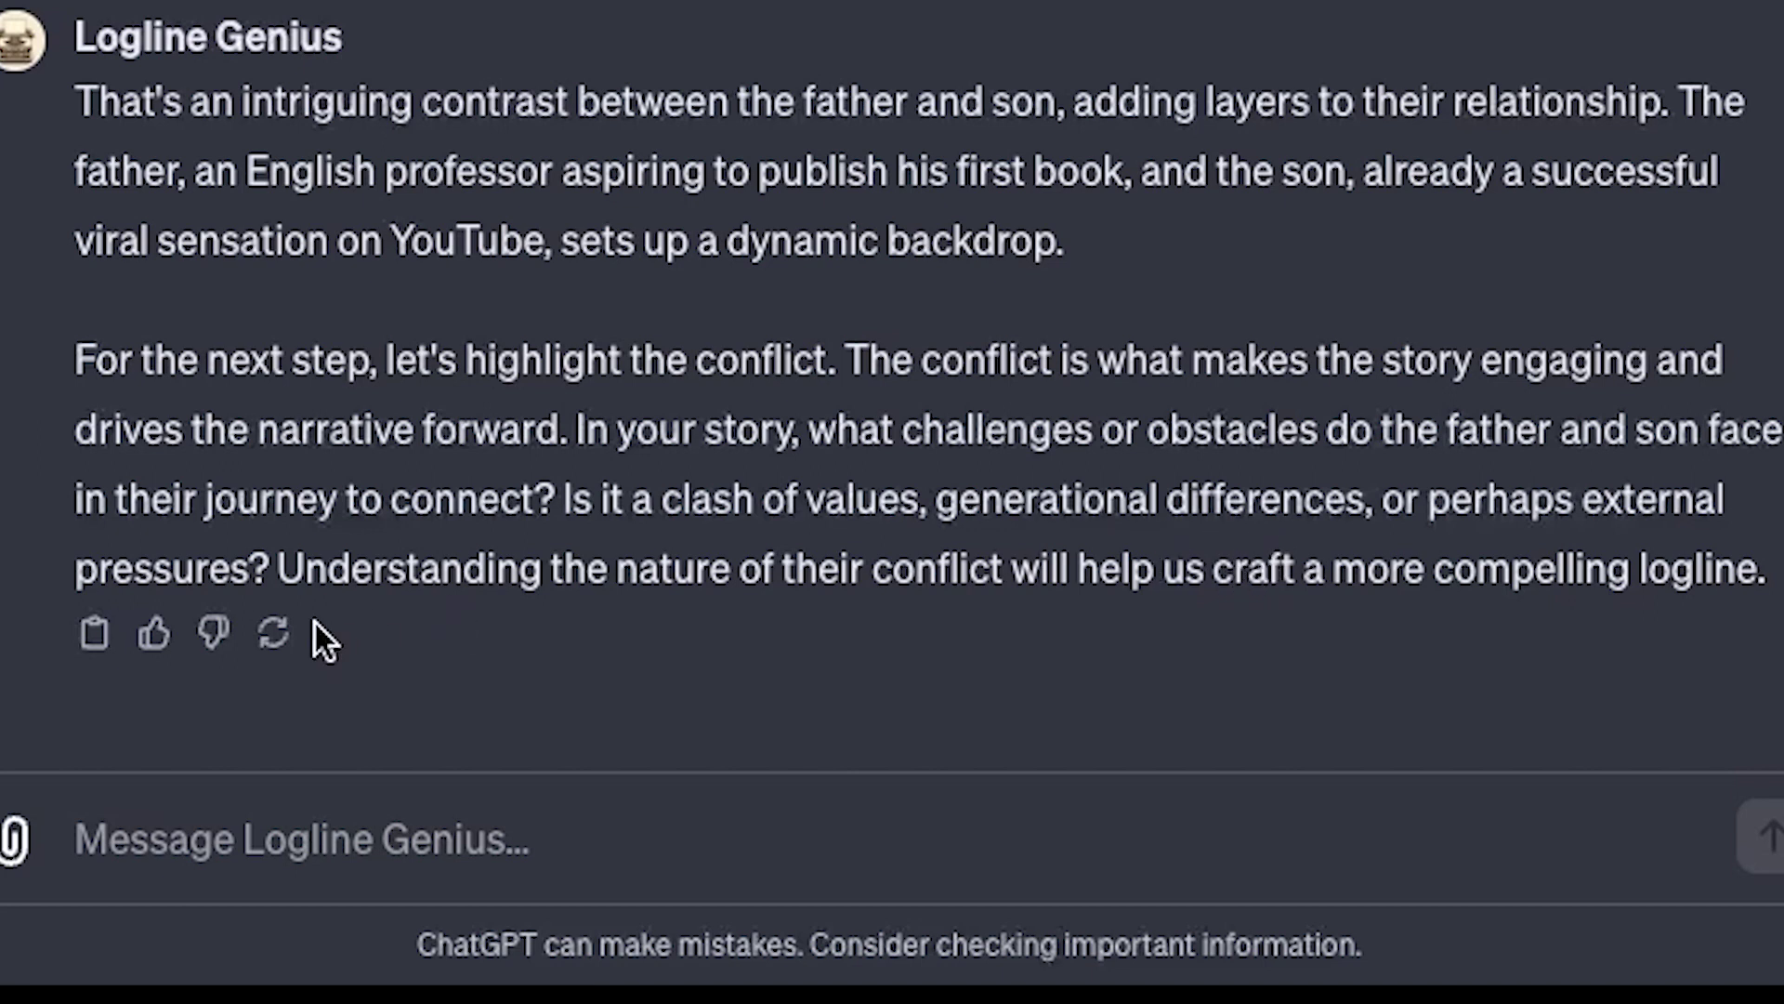
# - Answer the conflict question by sending "The father is both proud of his son's success and jealous."
pyautogui.click(183, 853)
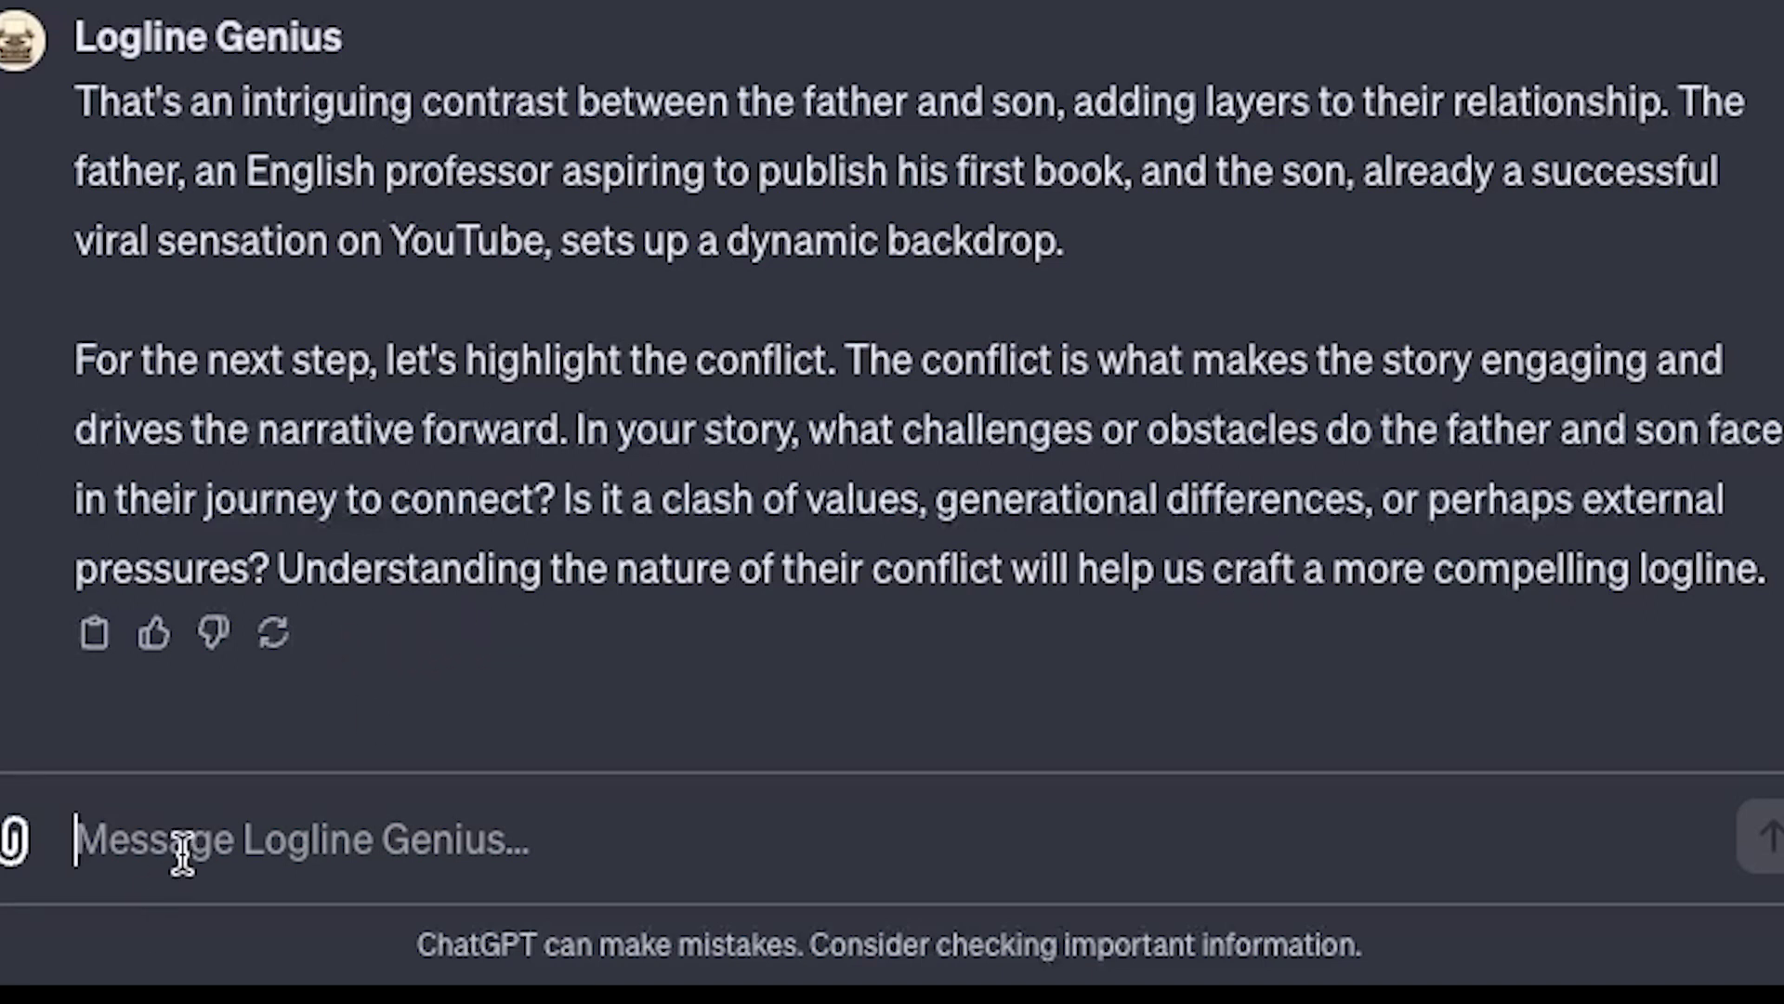
pyautogui.write('The')
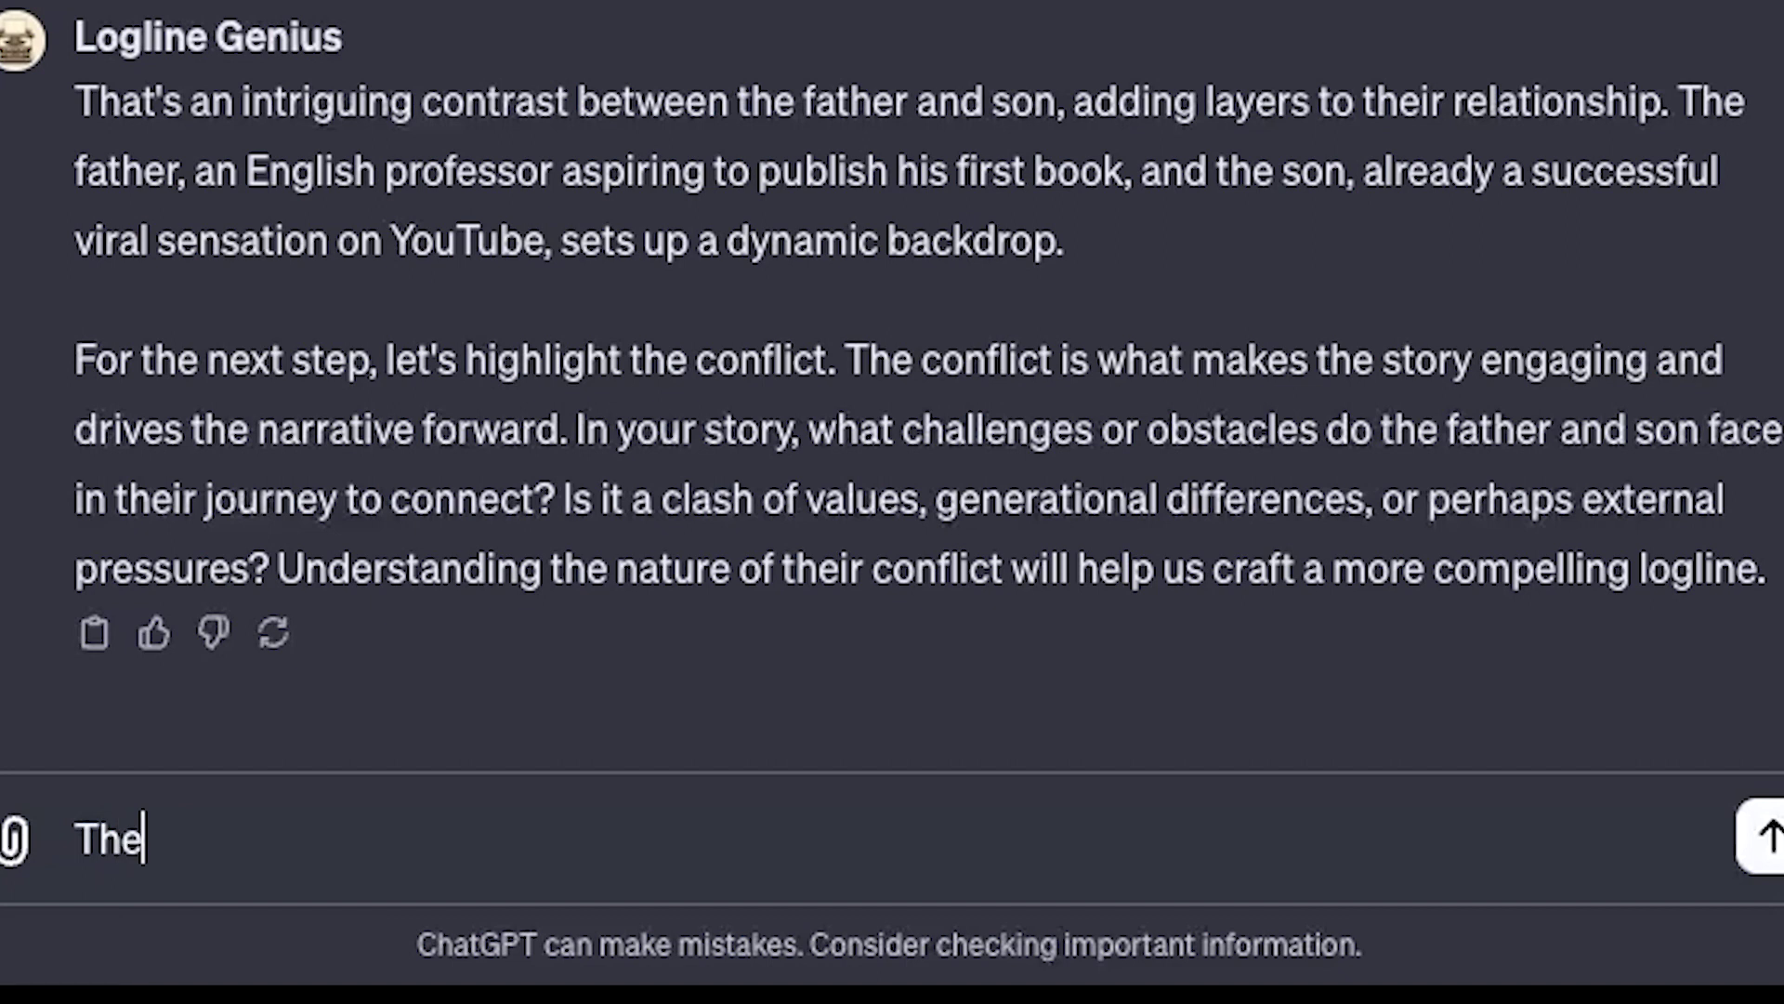
pyautogui.press('BackSpace')
pyautogui.write('e father')
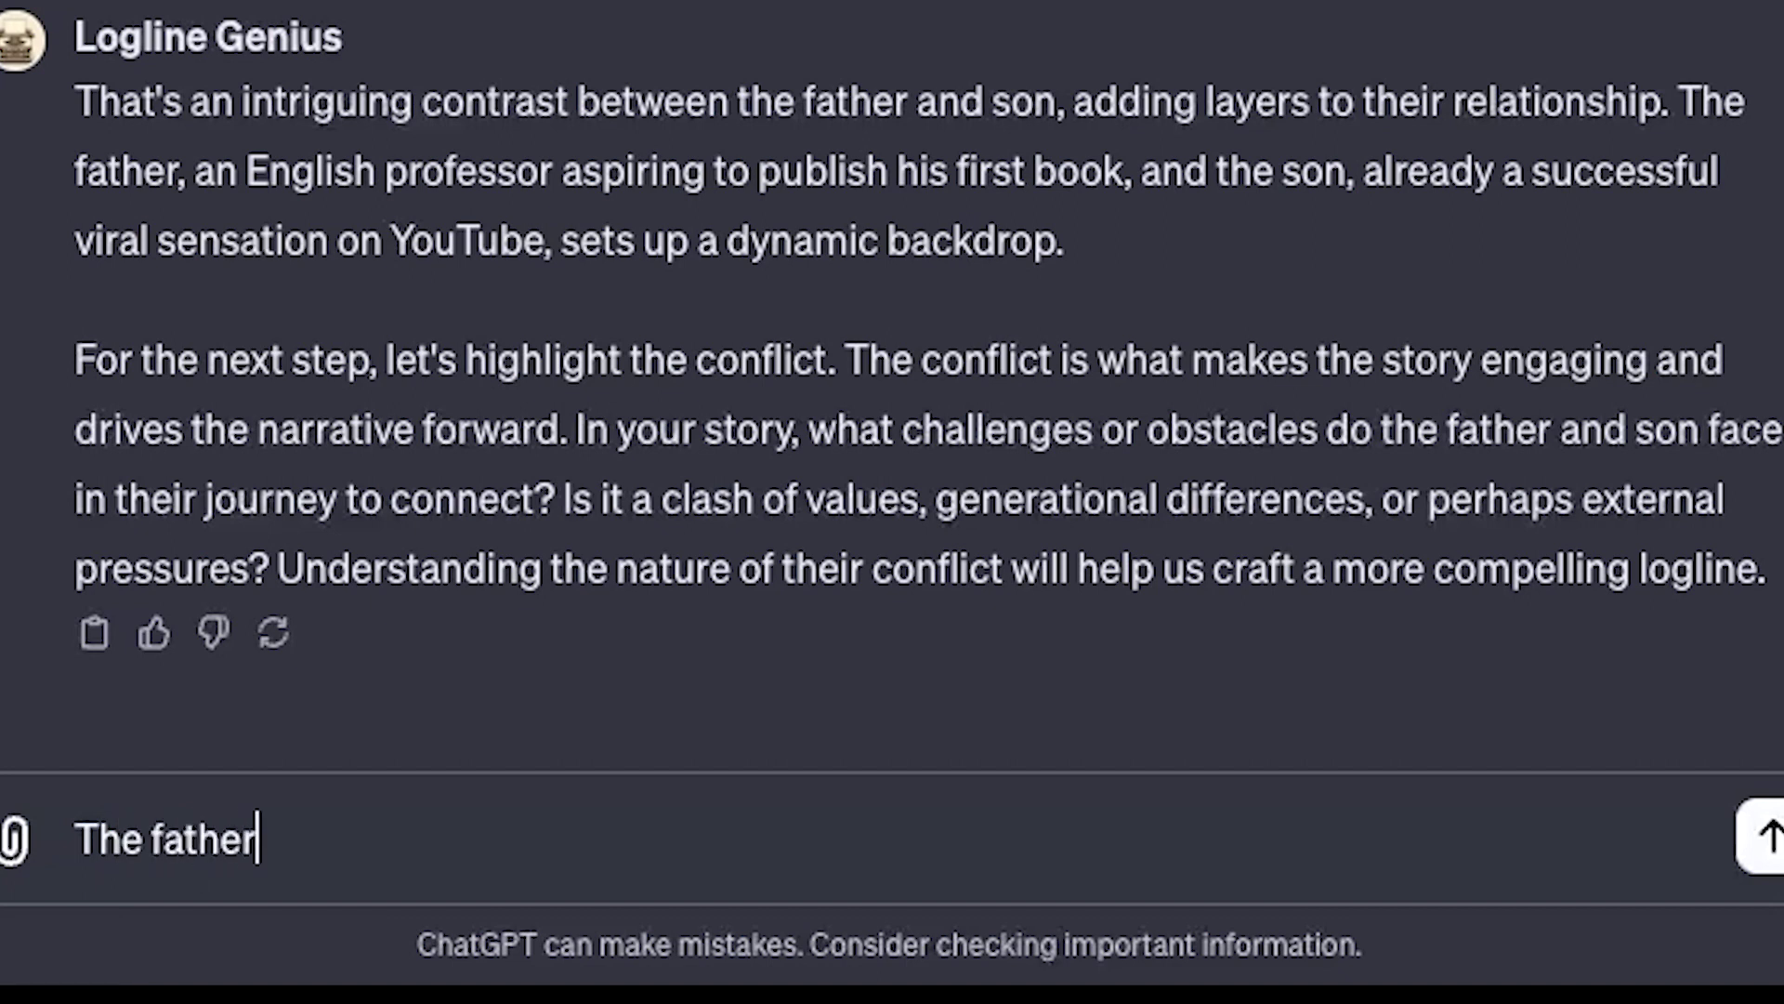
pyautogui.write(' is bot')
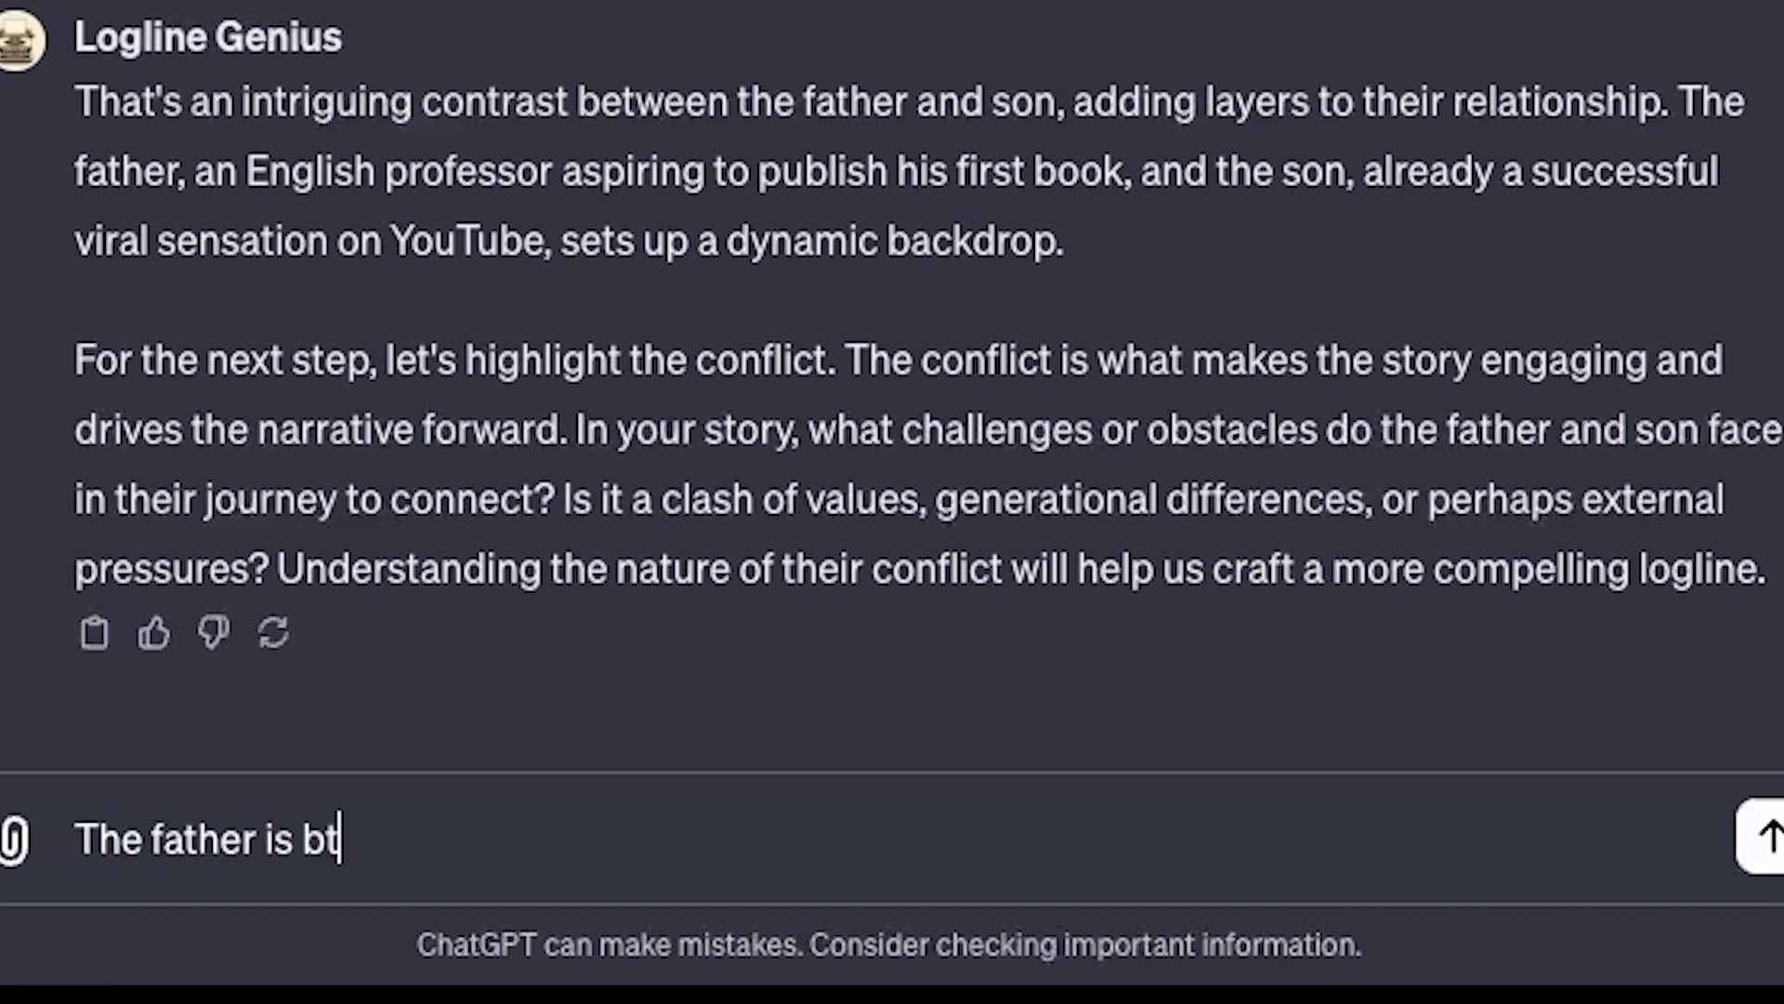
pyautogui.press('BackSpace')
pyautogui.write('oth')
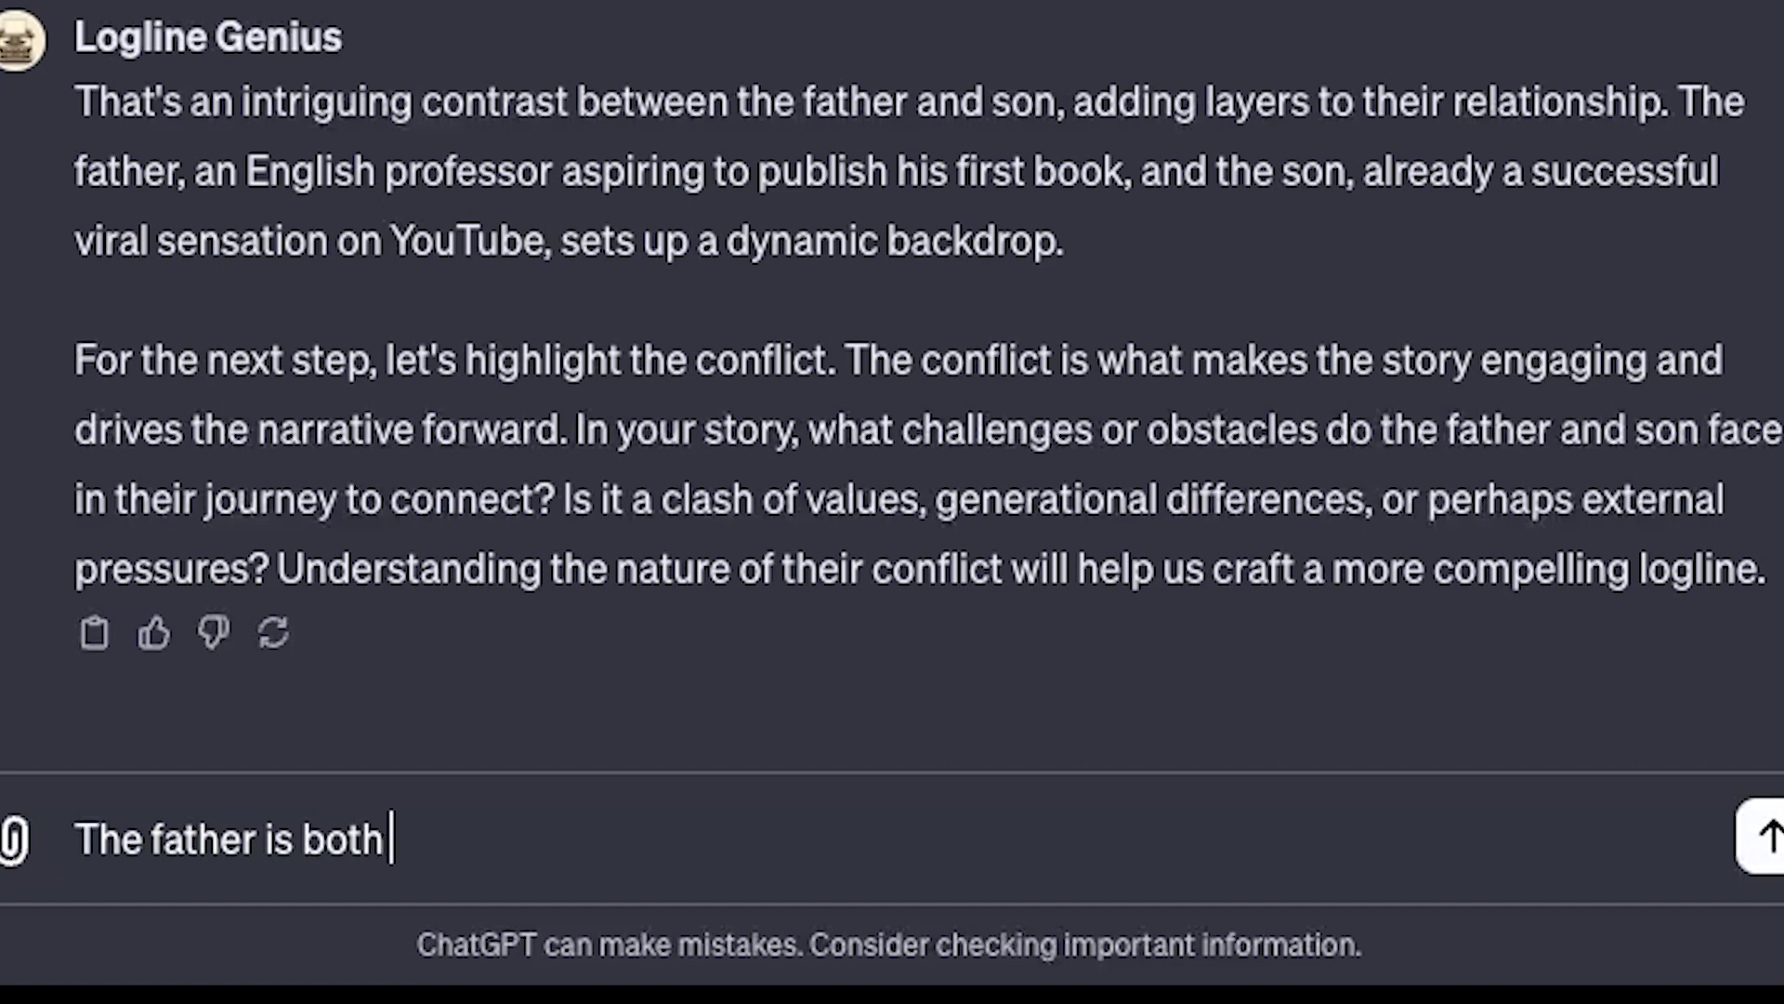
pyautogui.write(' proud o')
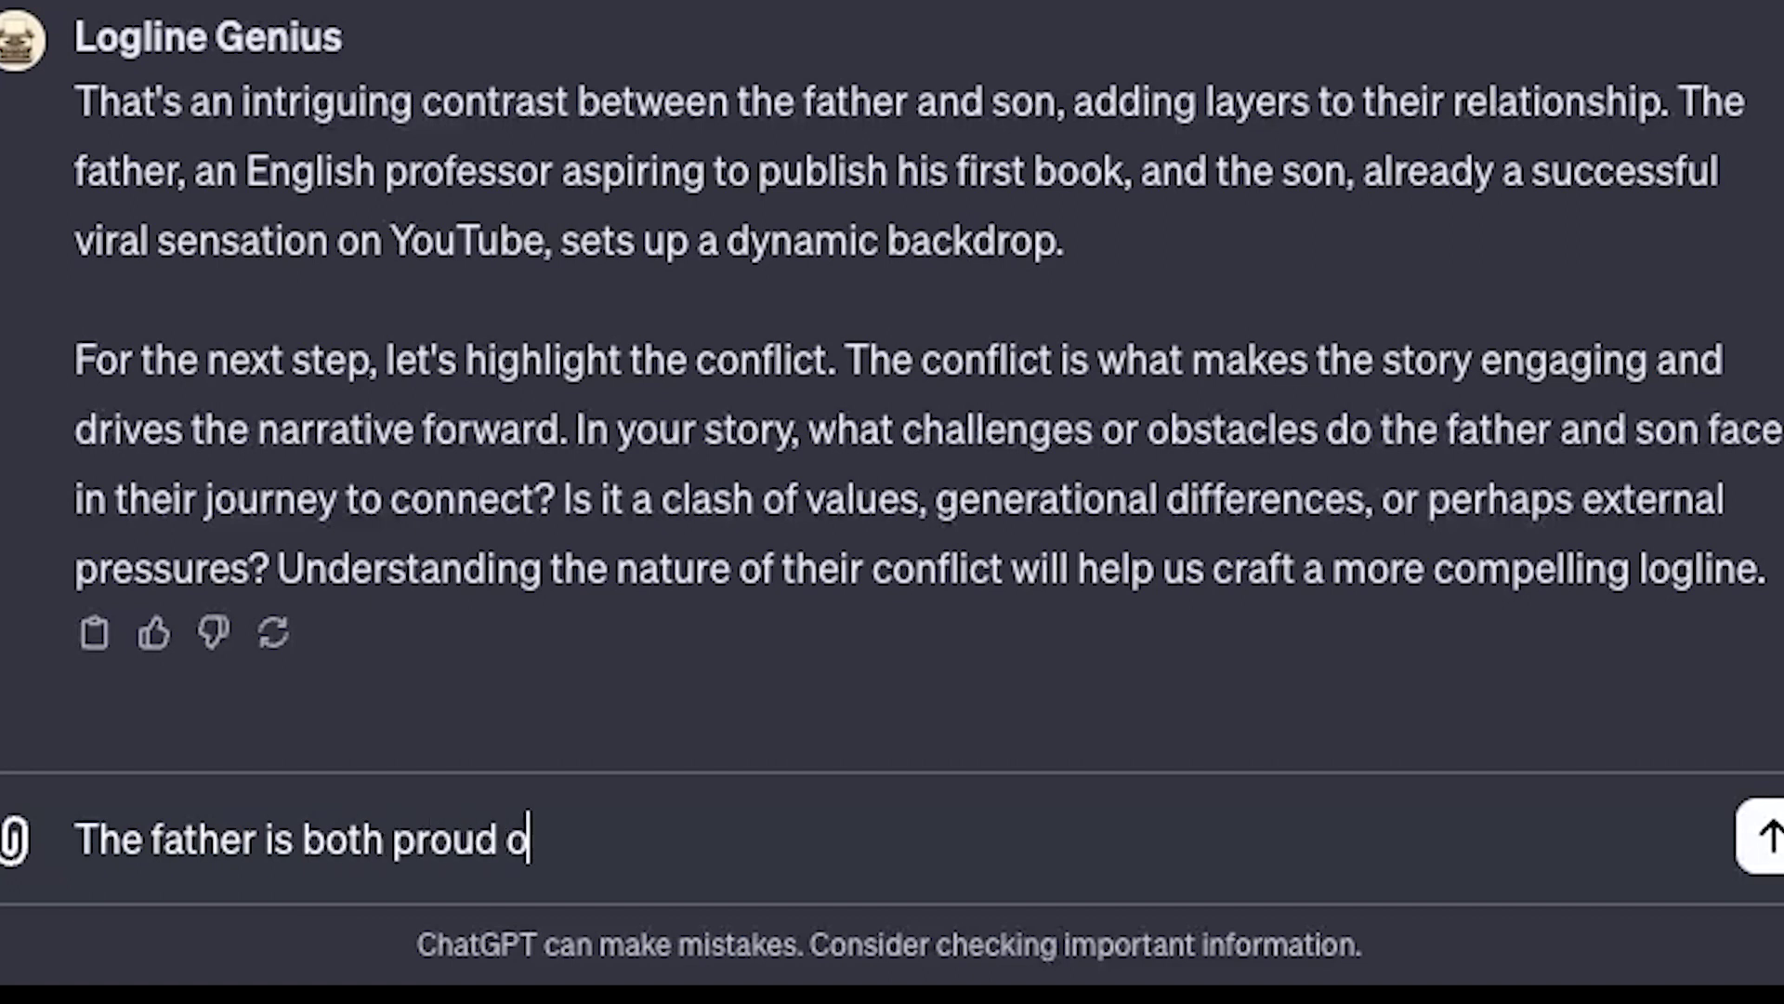
pyautogui.write('f his son')
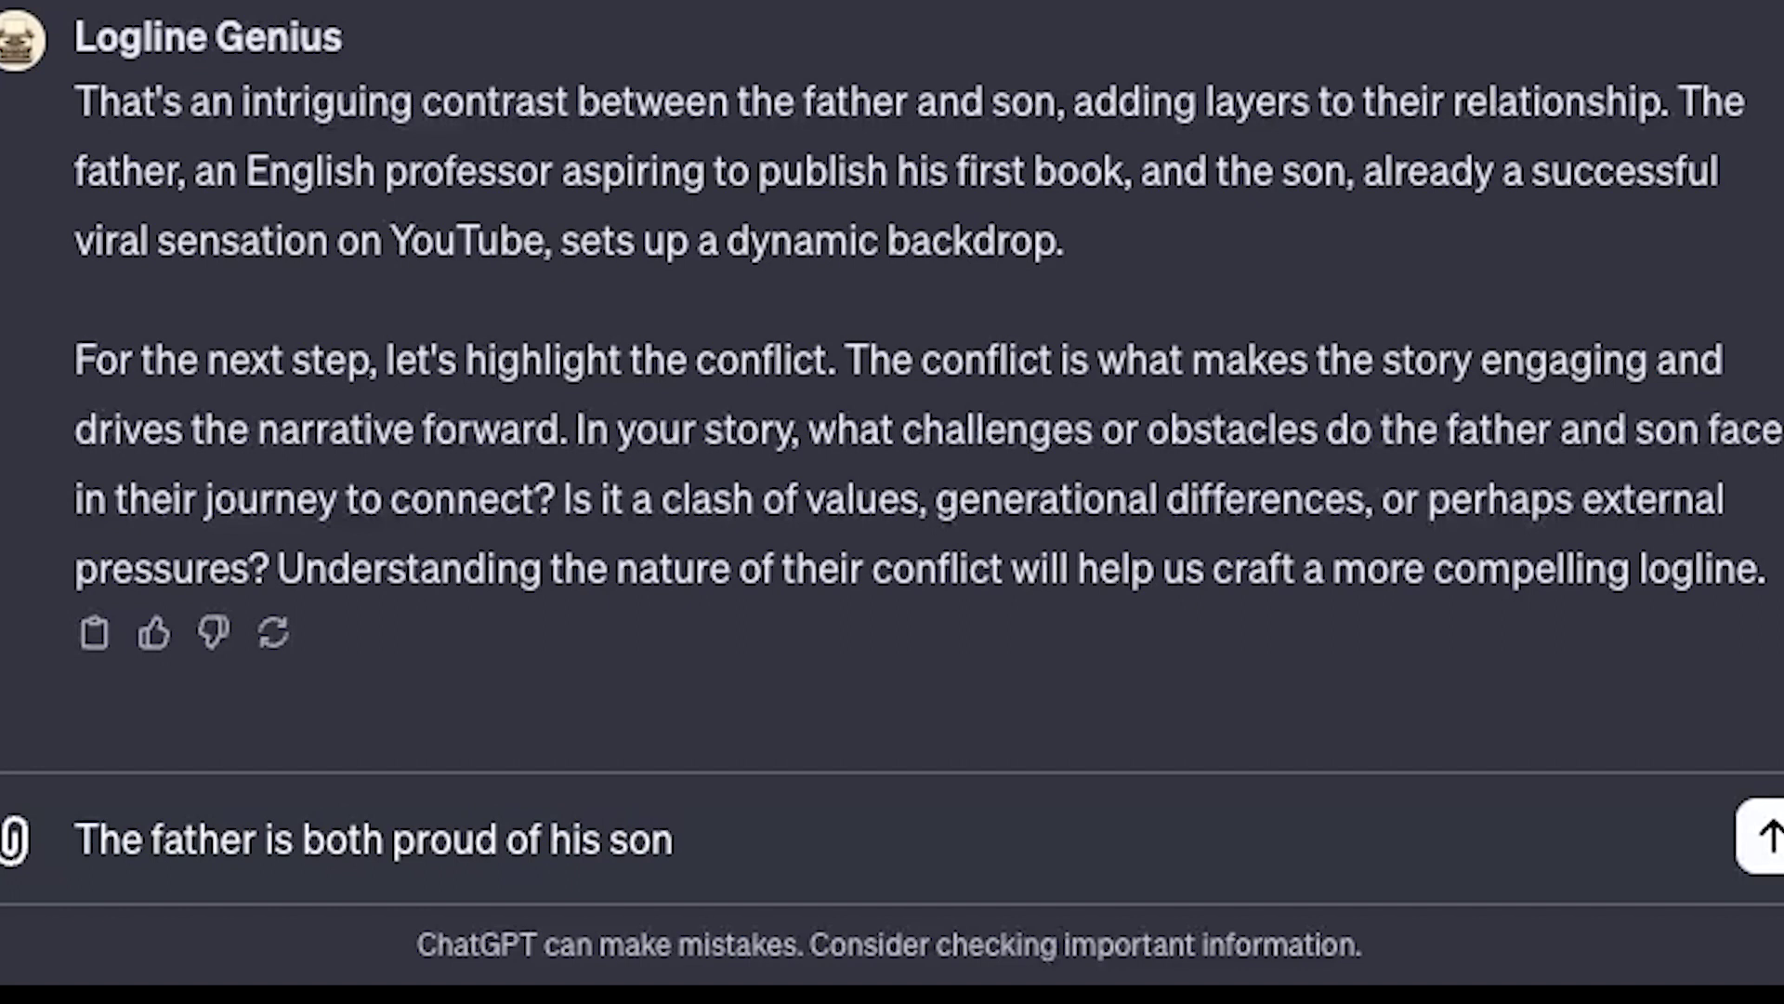
pyautogui.write(',')
pyautogui.press('BackSpace')
pyautogui.write(';')
pyautogui.press('BackSpace')
pyautogui.write("'s success ")
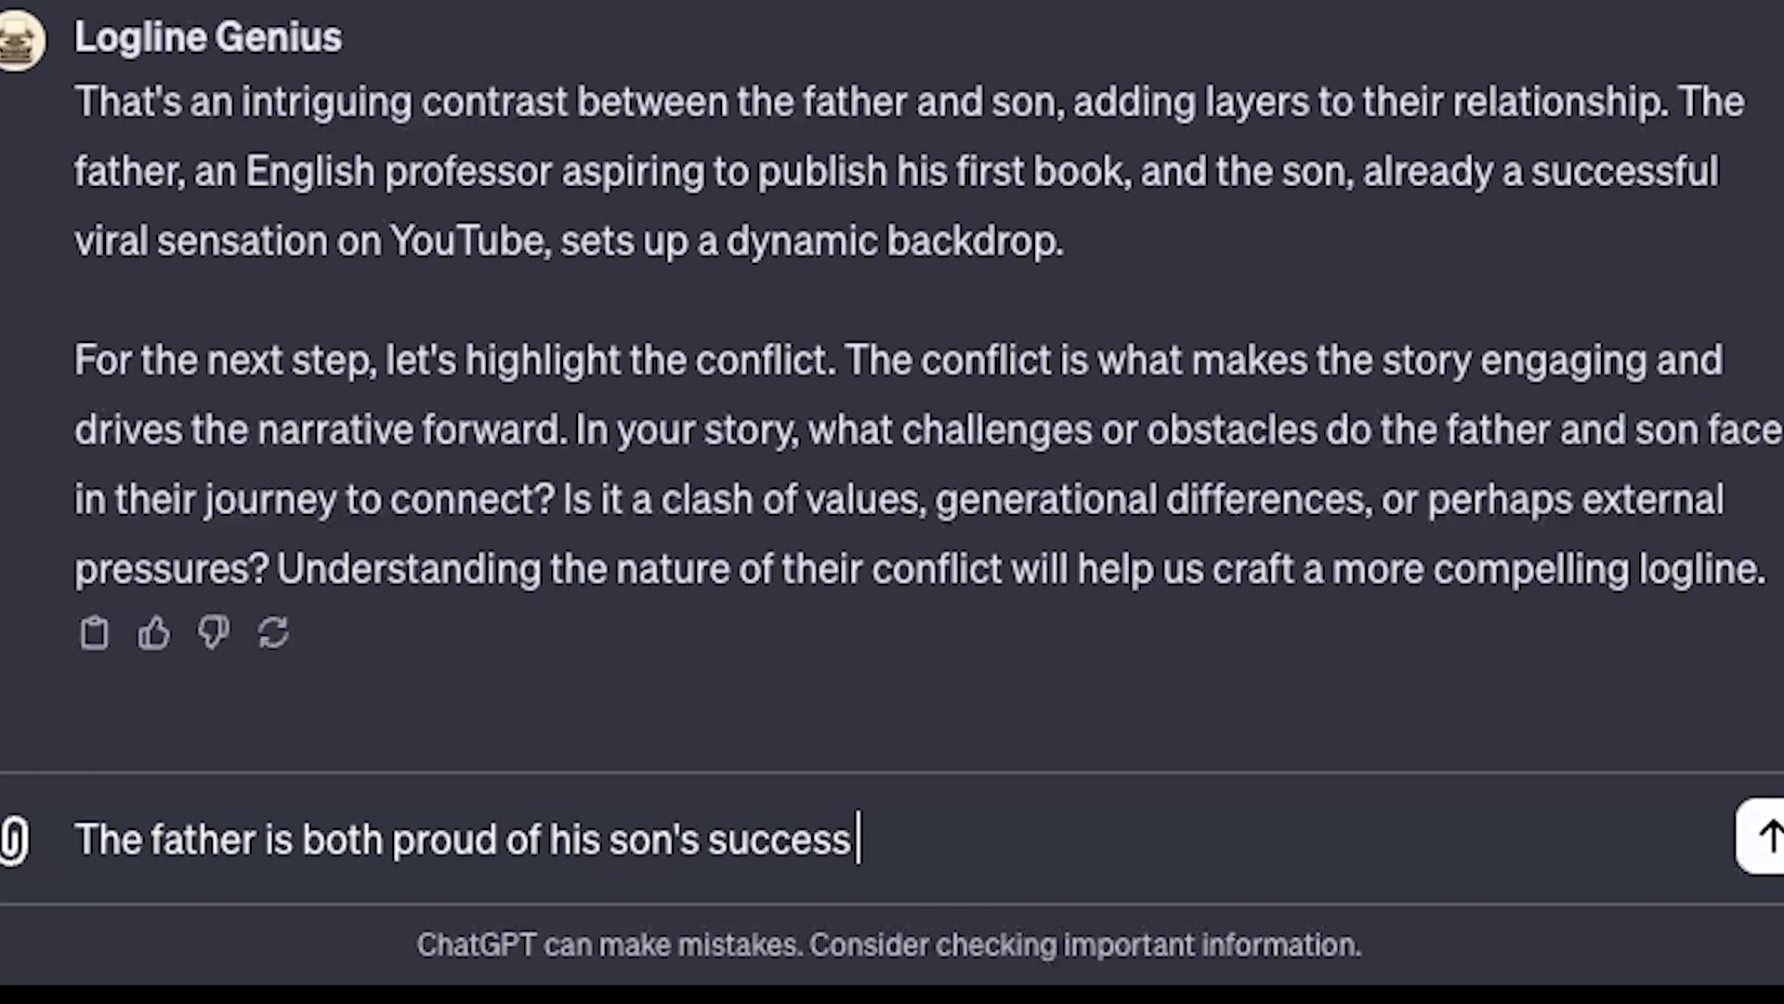
pyautogui.write('and')
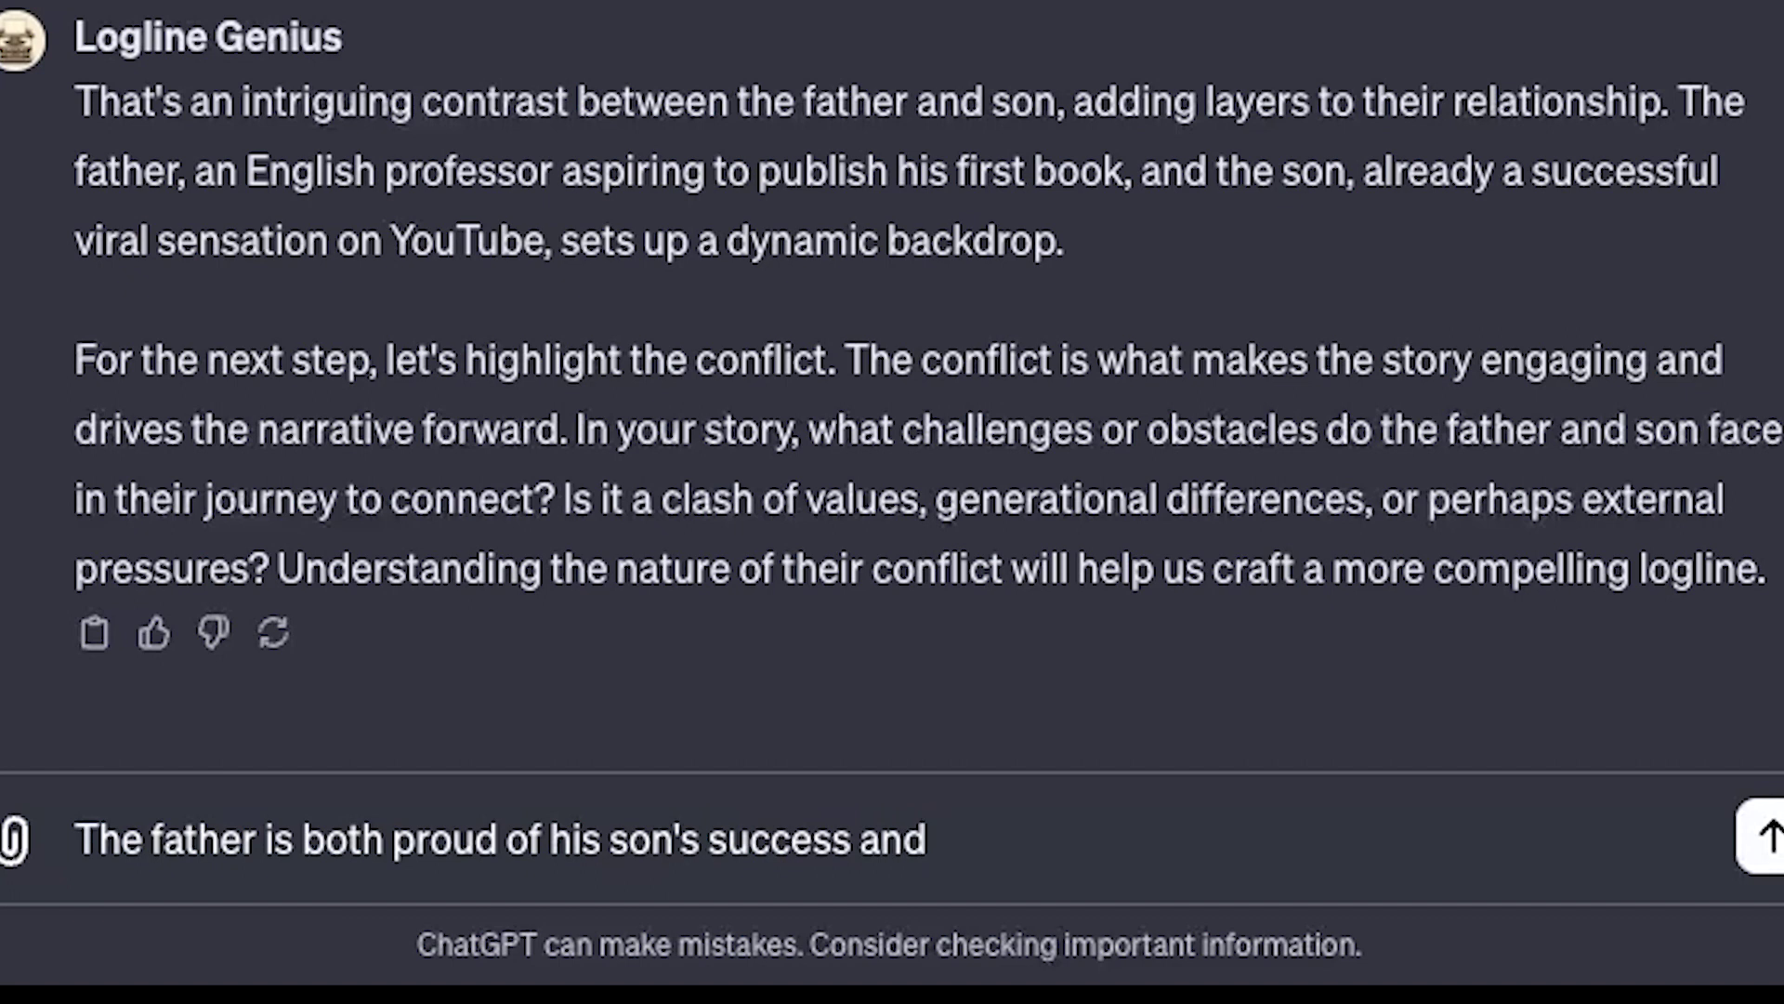
pyautogui.write(' jealo')
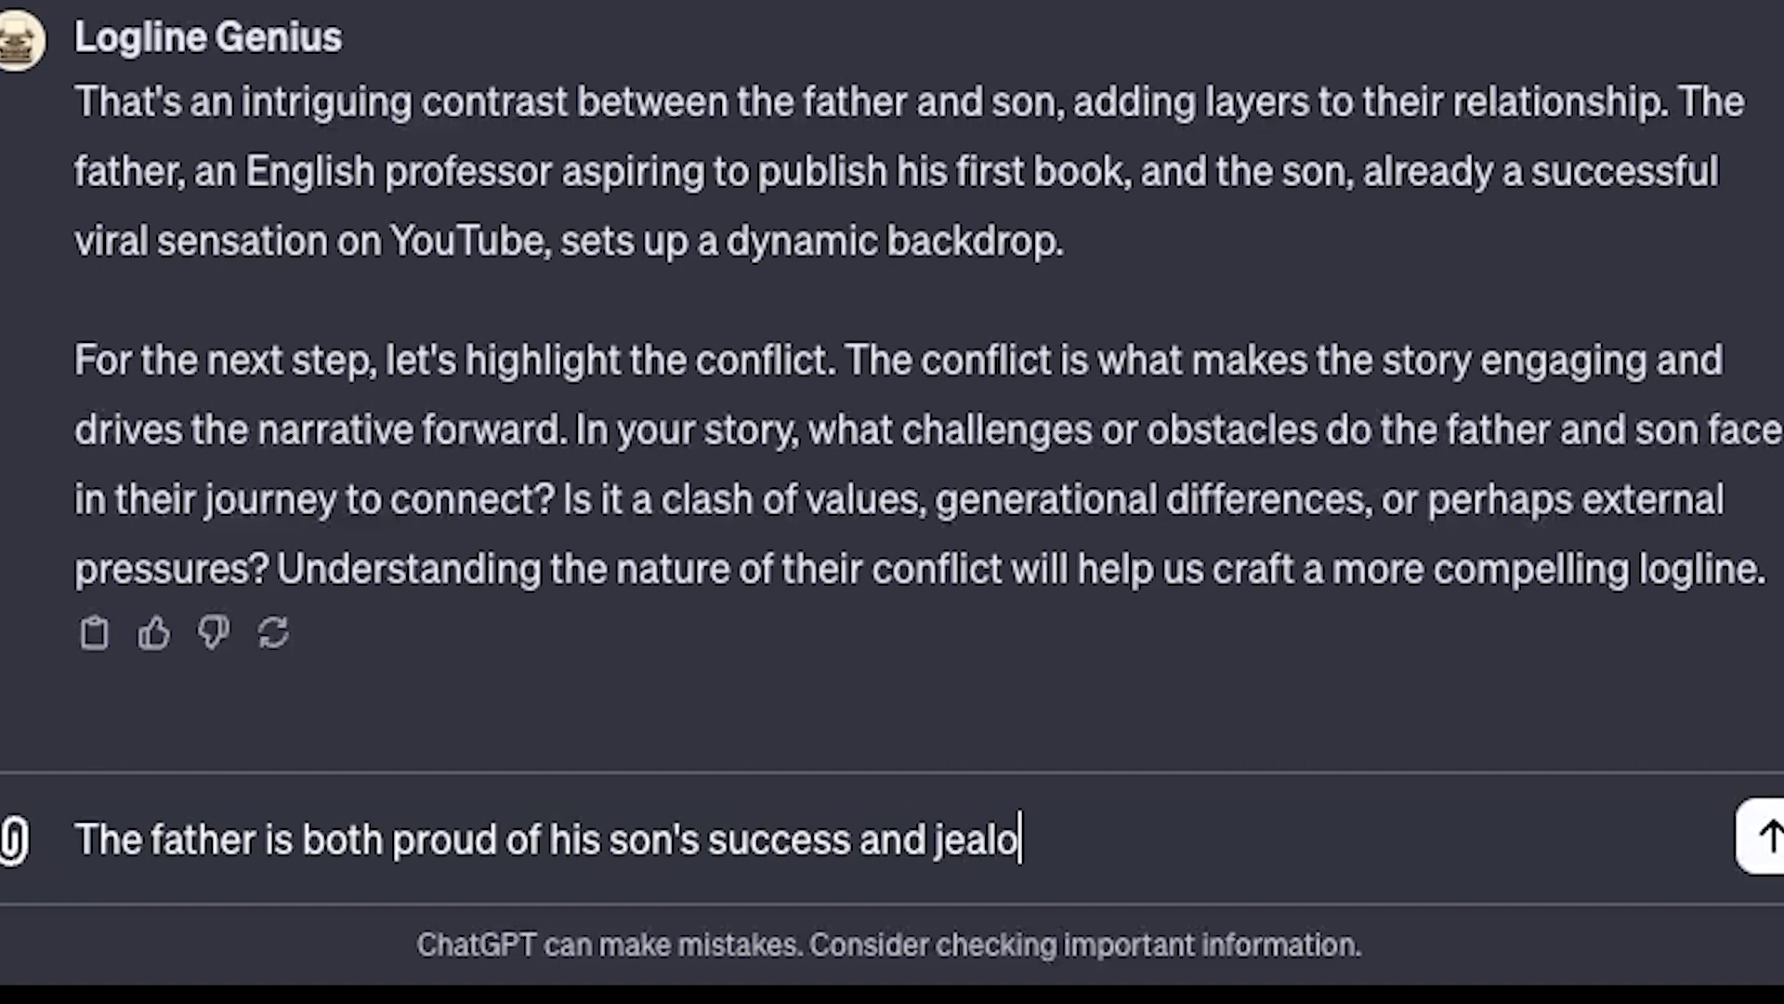
pyautogui.write('us.')
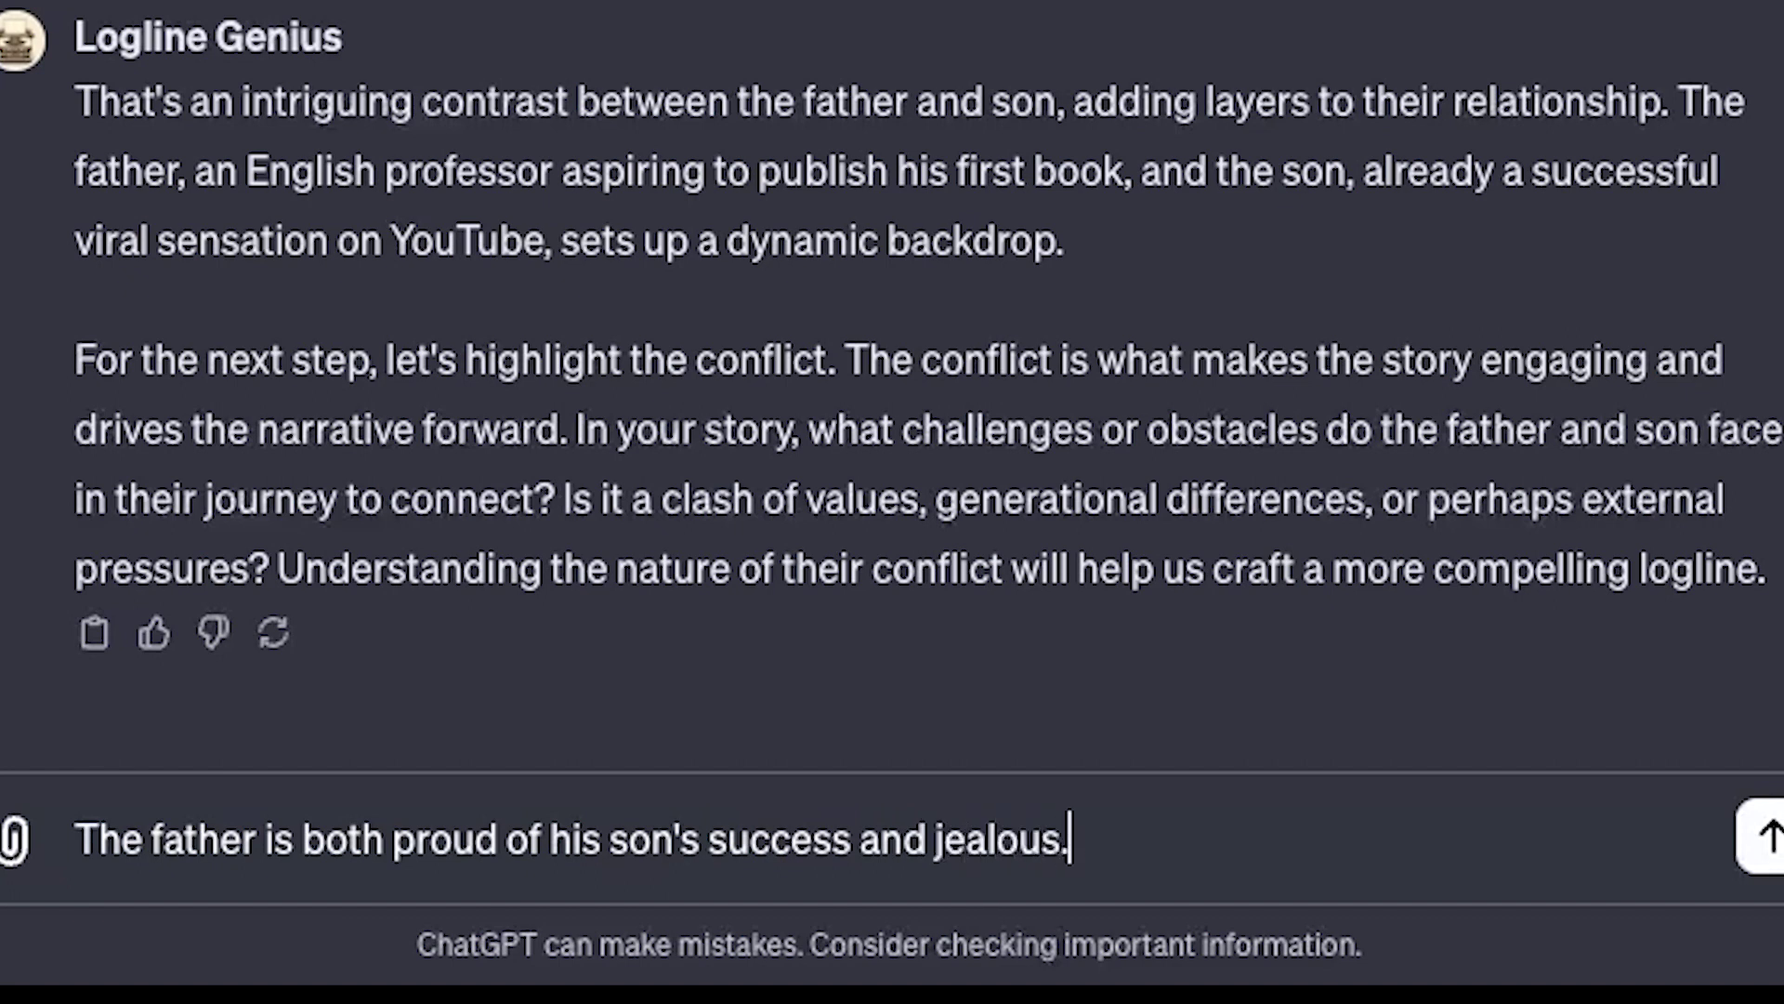
pyautogui.press('Return')
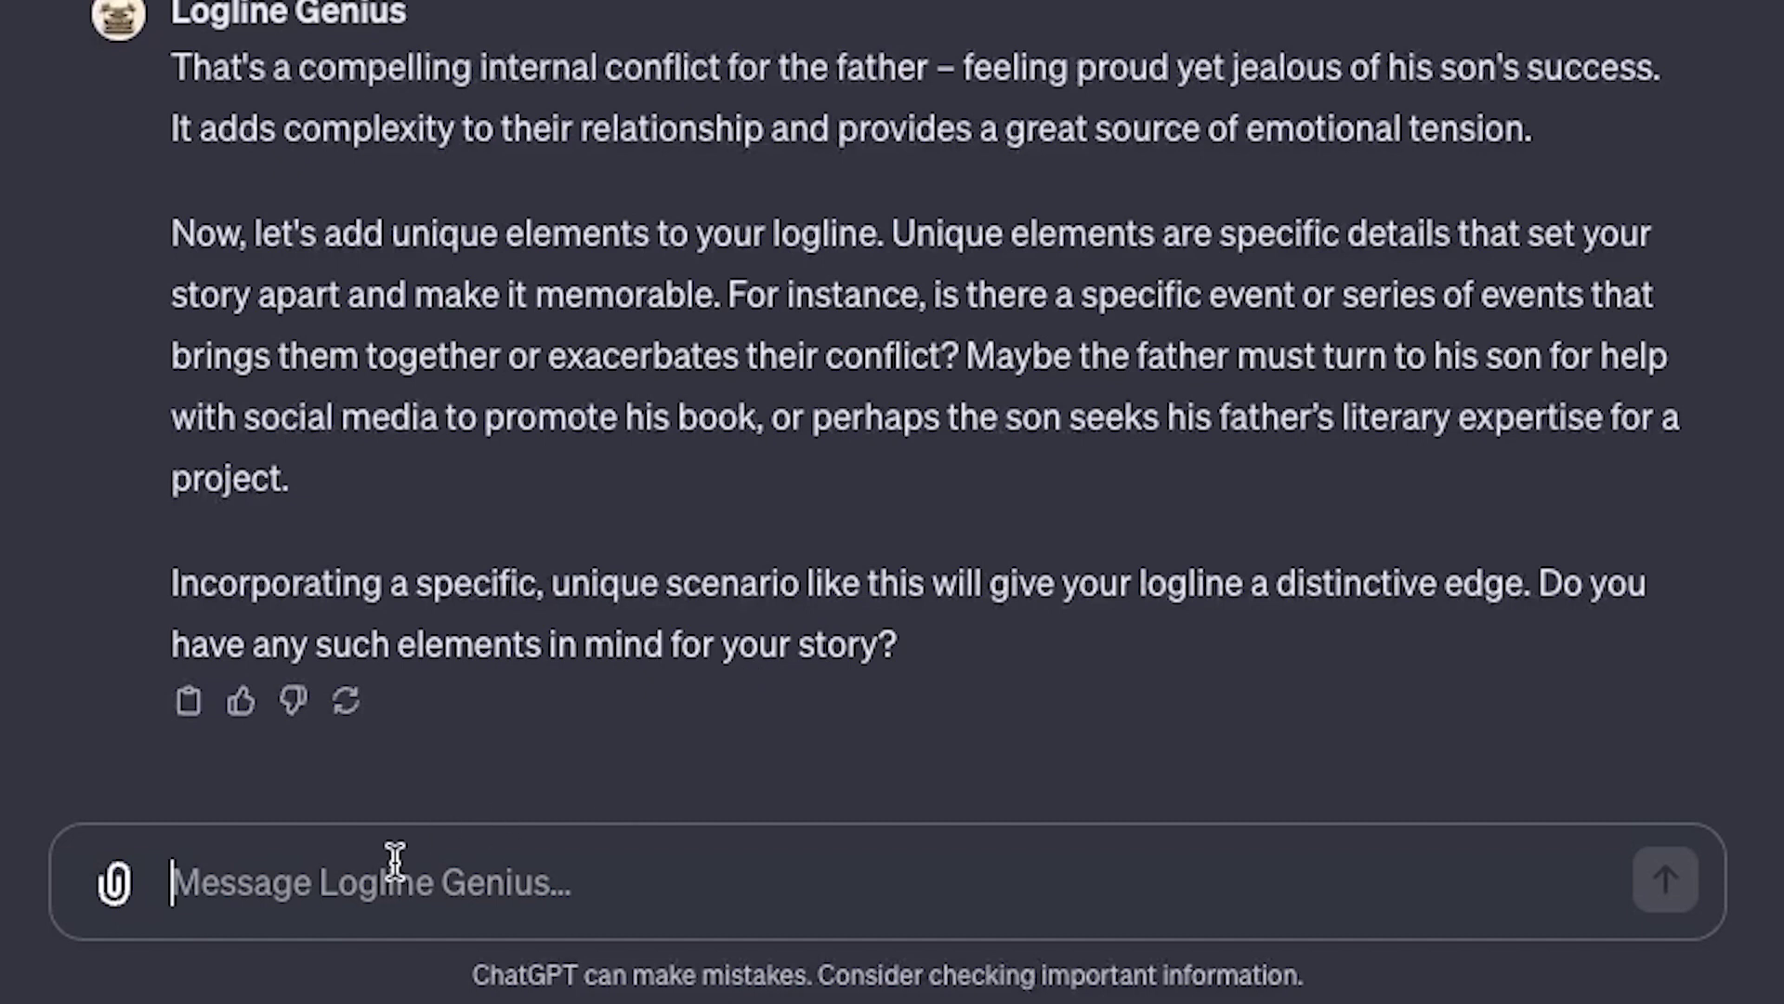
# - Begin the unique elements reply with "Father and son travel to a content creators' convention"
pyautogui.press('capslock')
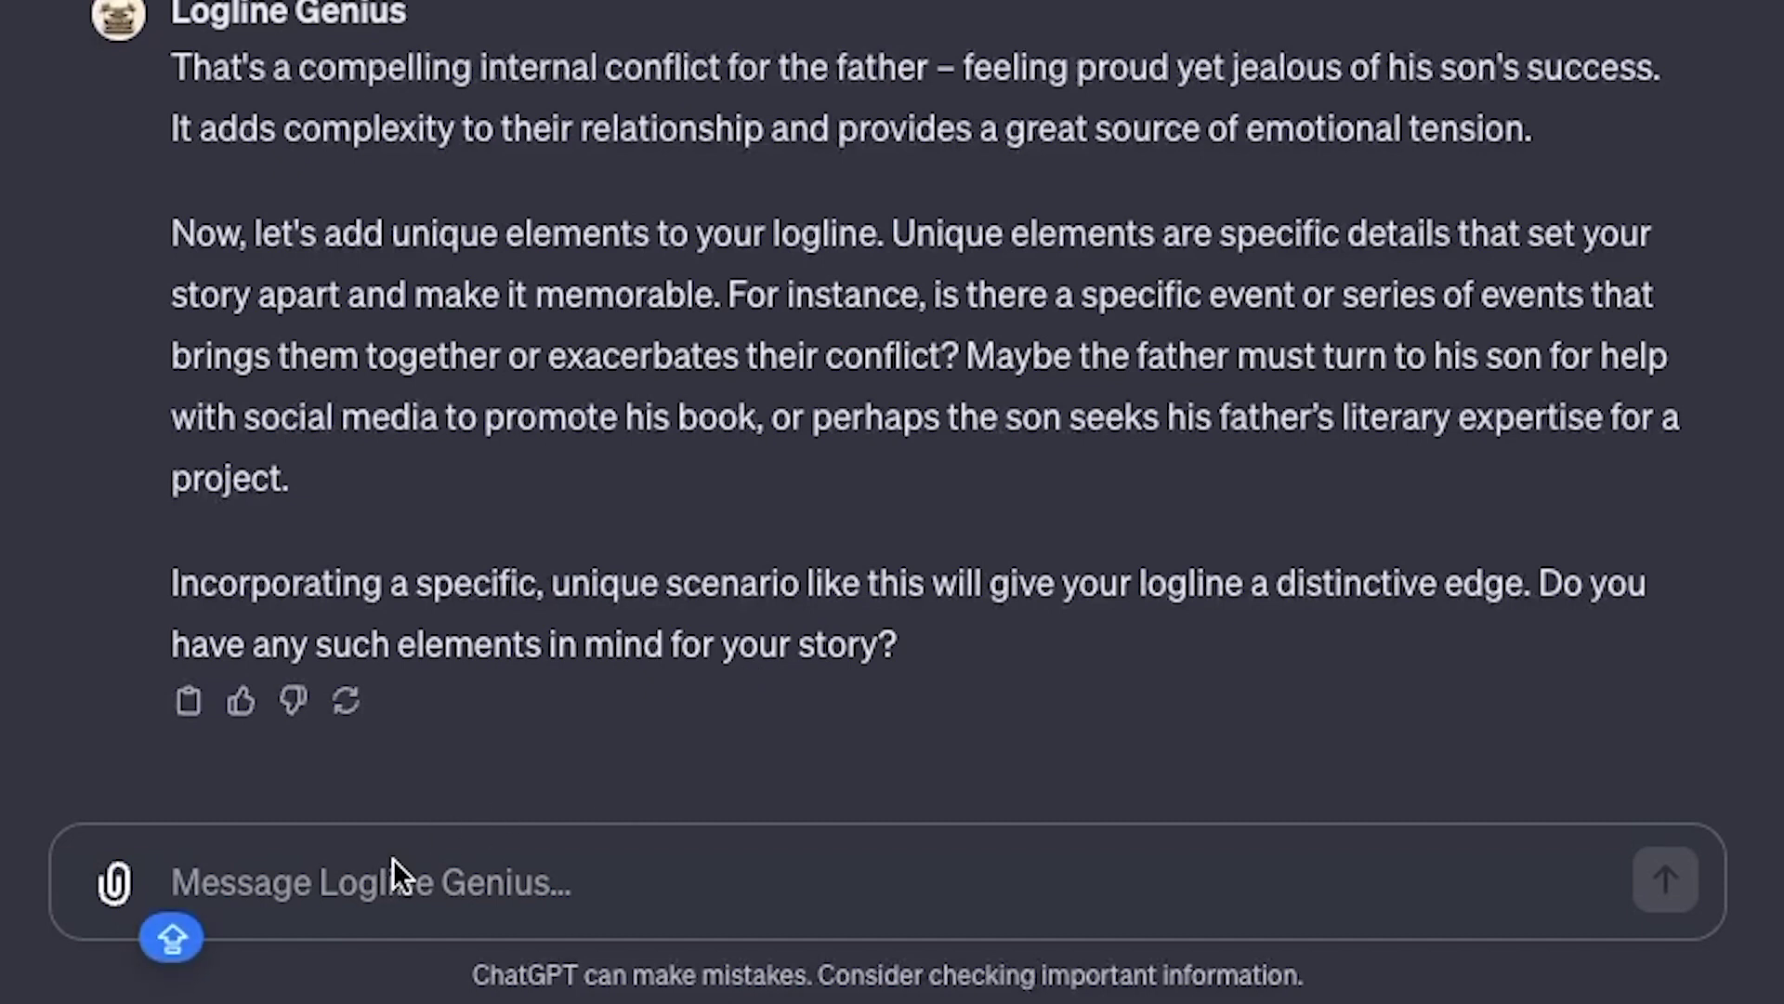
pyautogui.write('Fat')
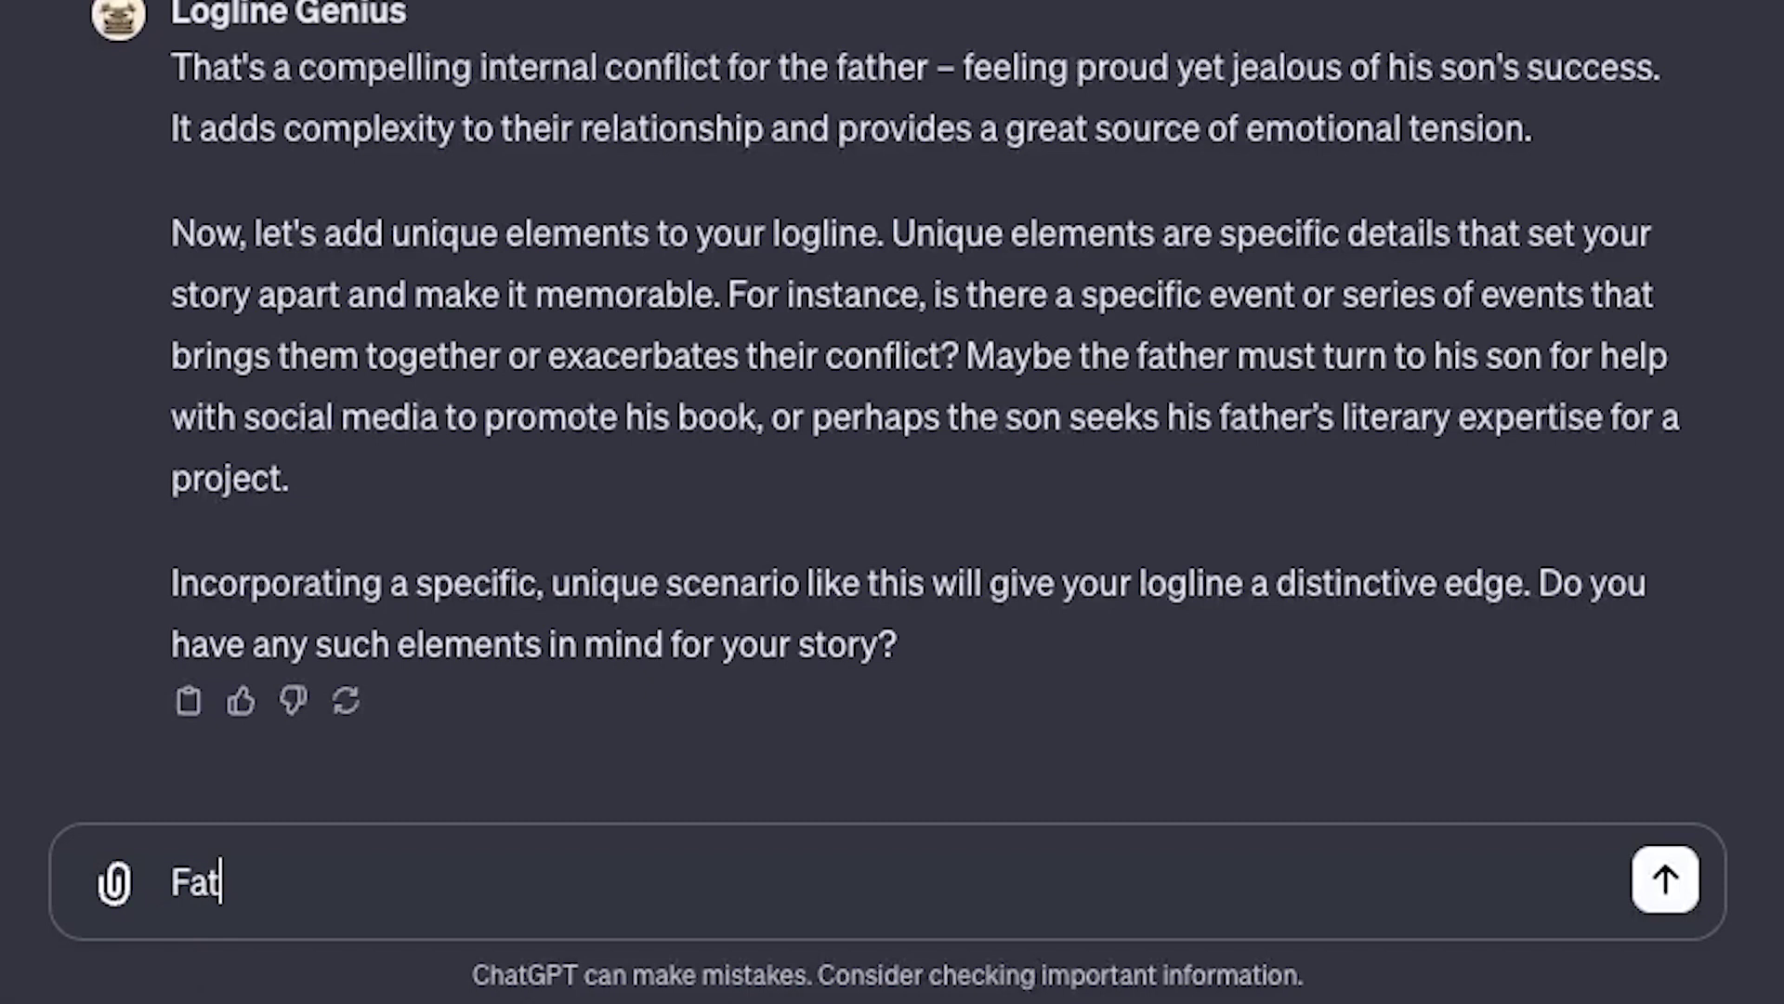
pyautogui.write('her a')
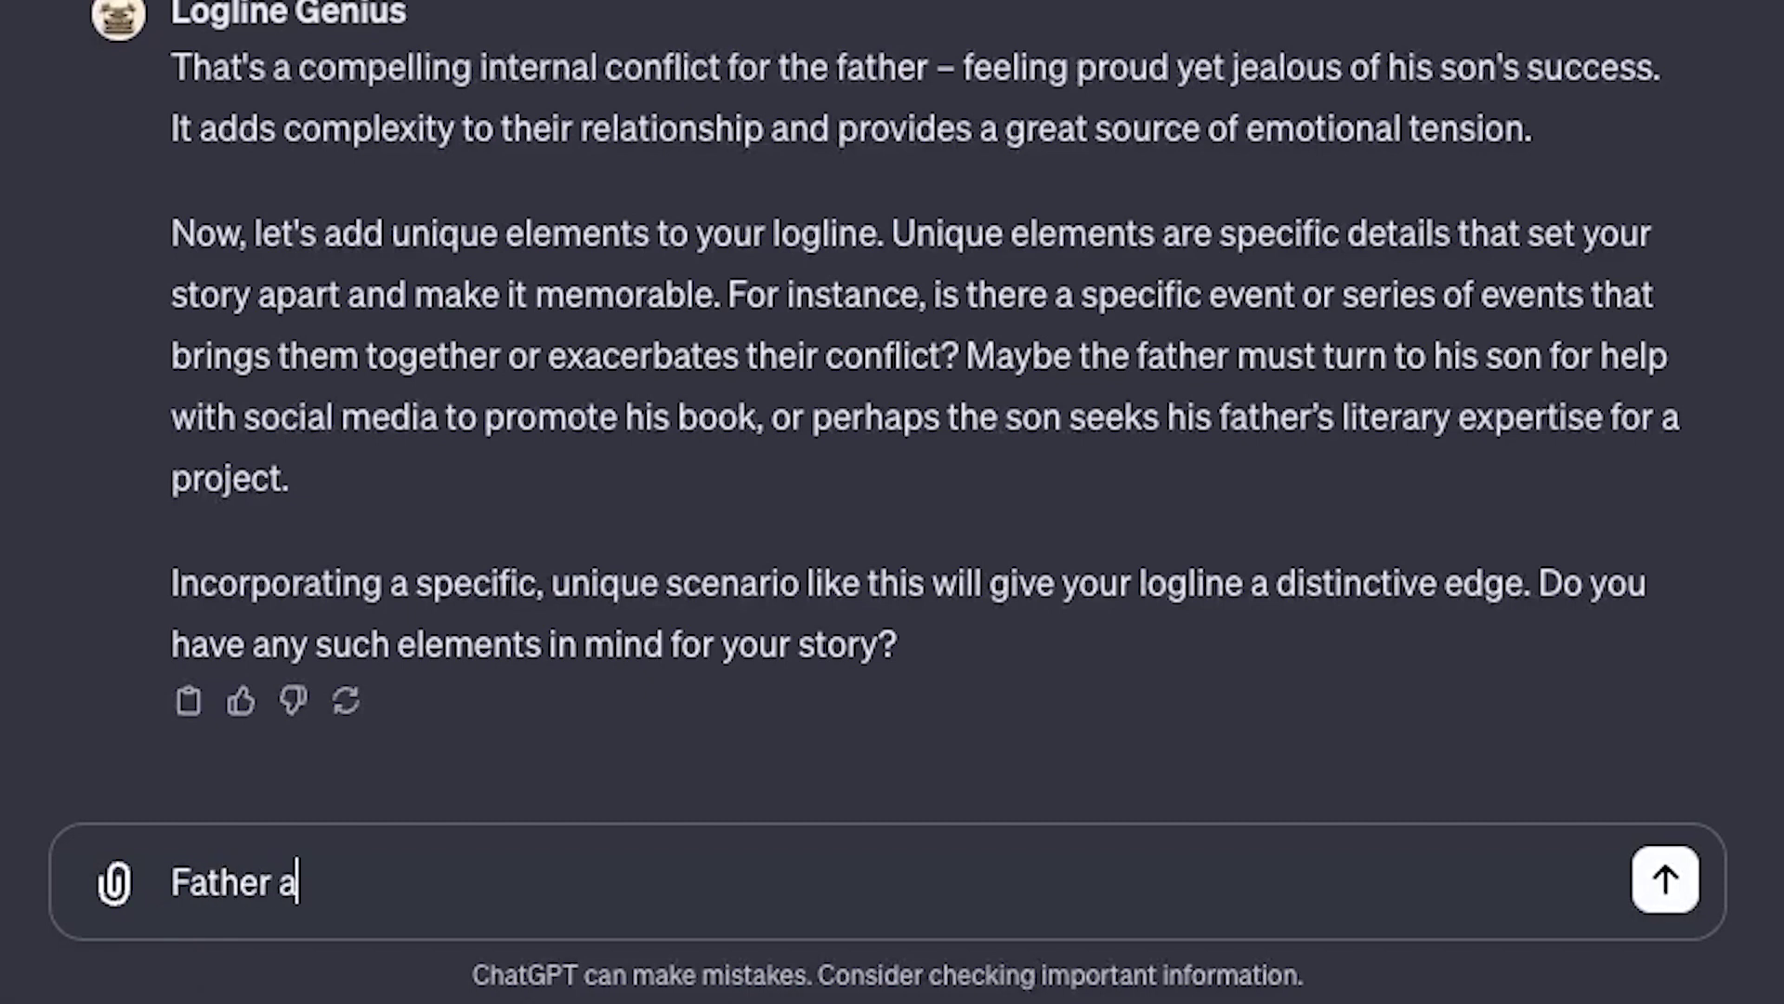
pyautogui.write('nd son')
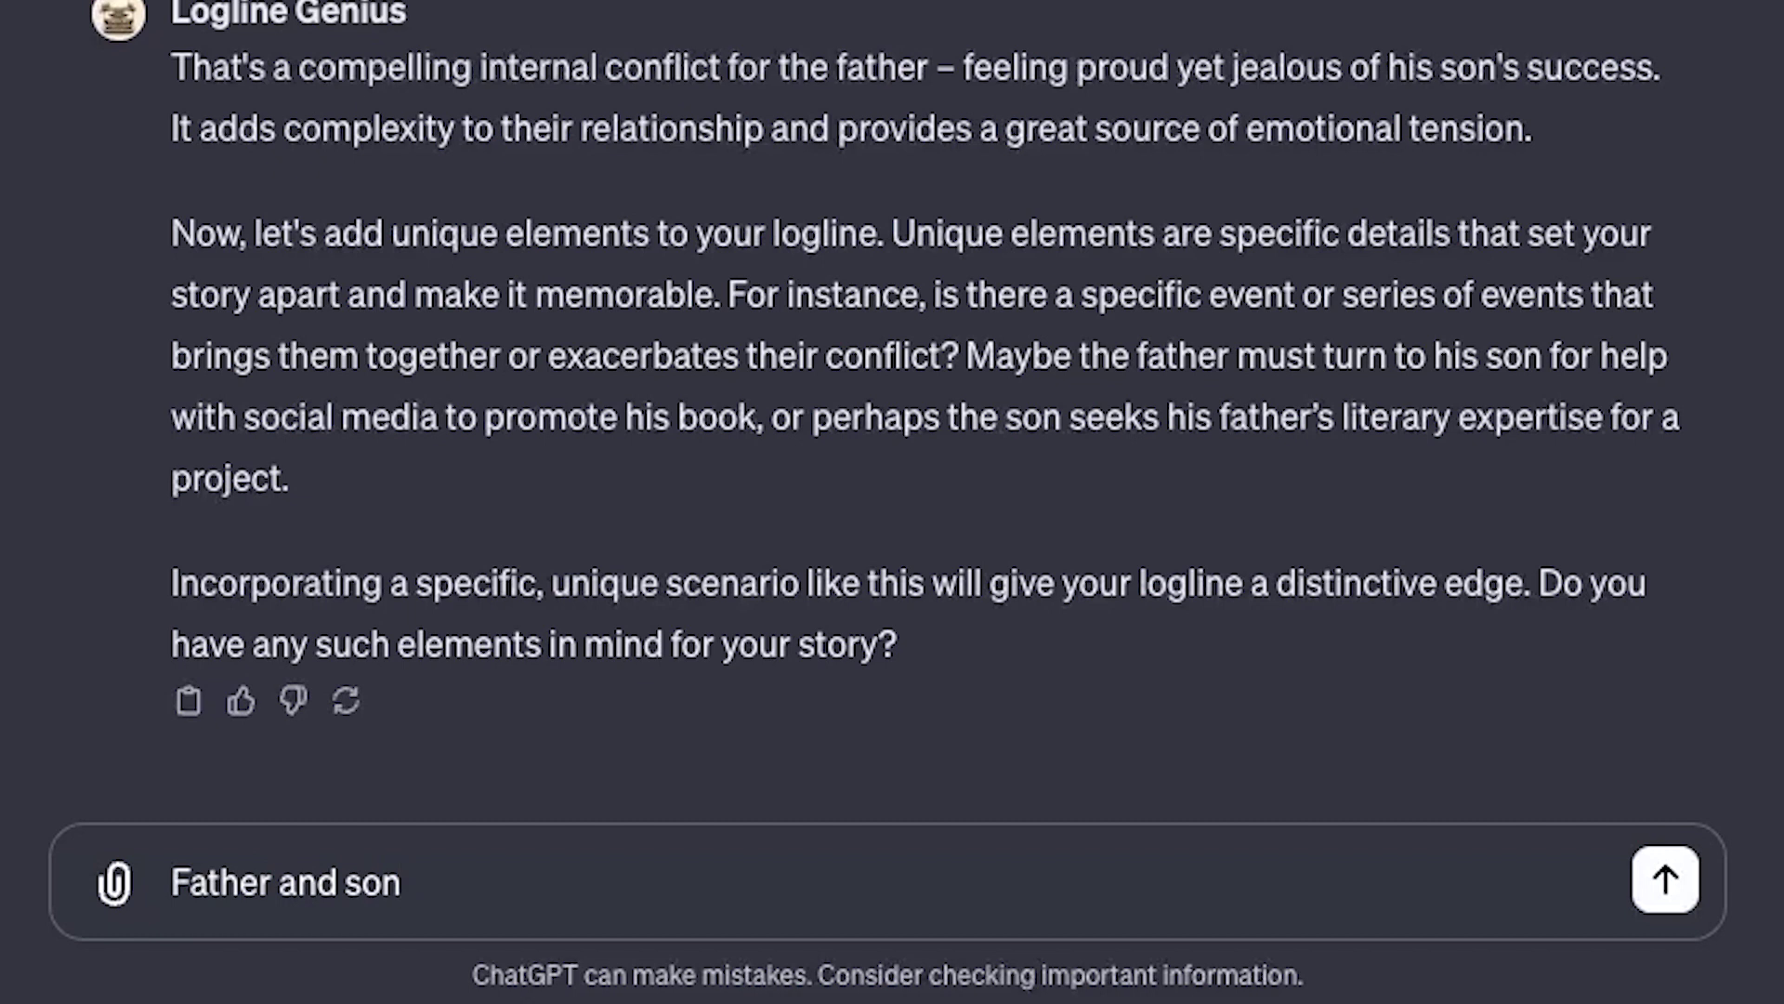
pyautogui.write(' travel to a')
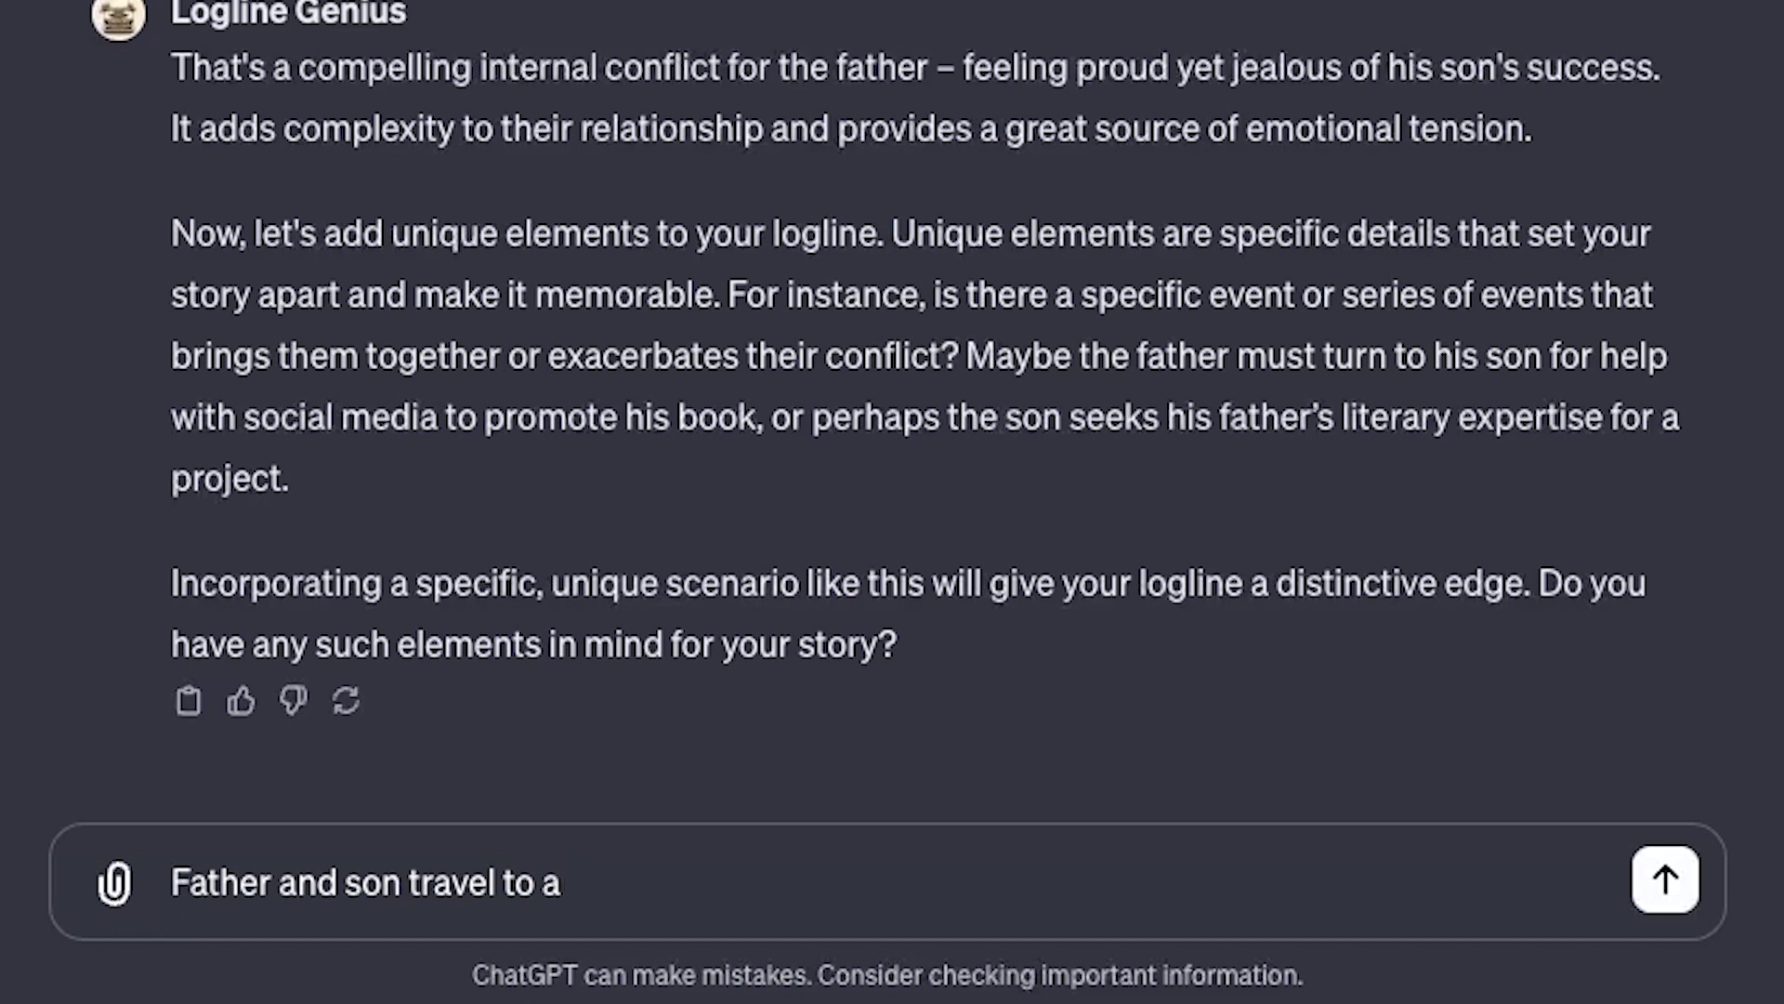
pyautogui.write(' content cr')
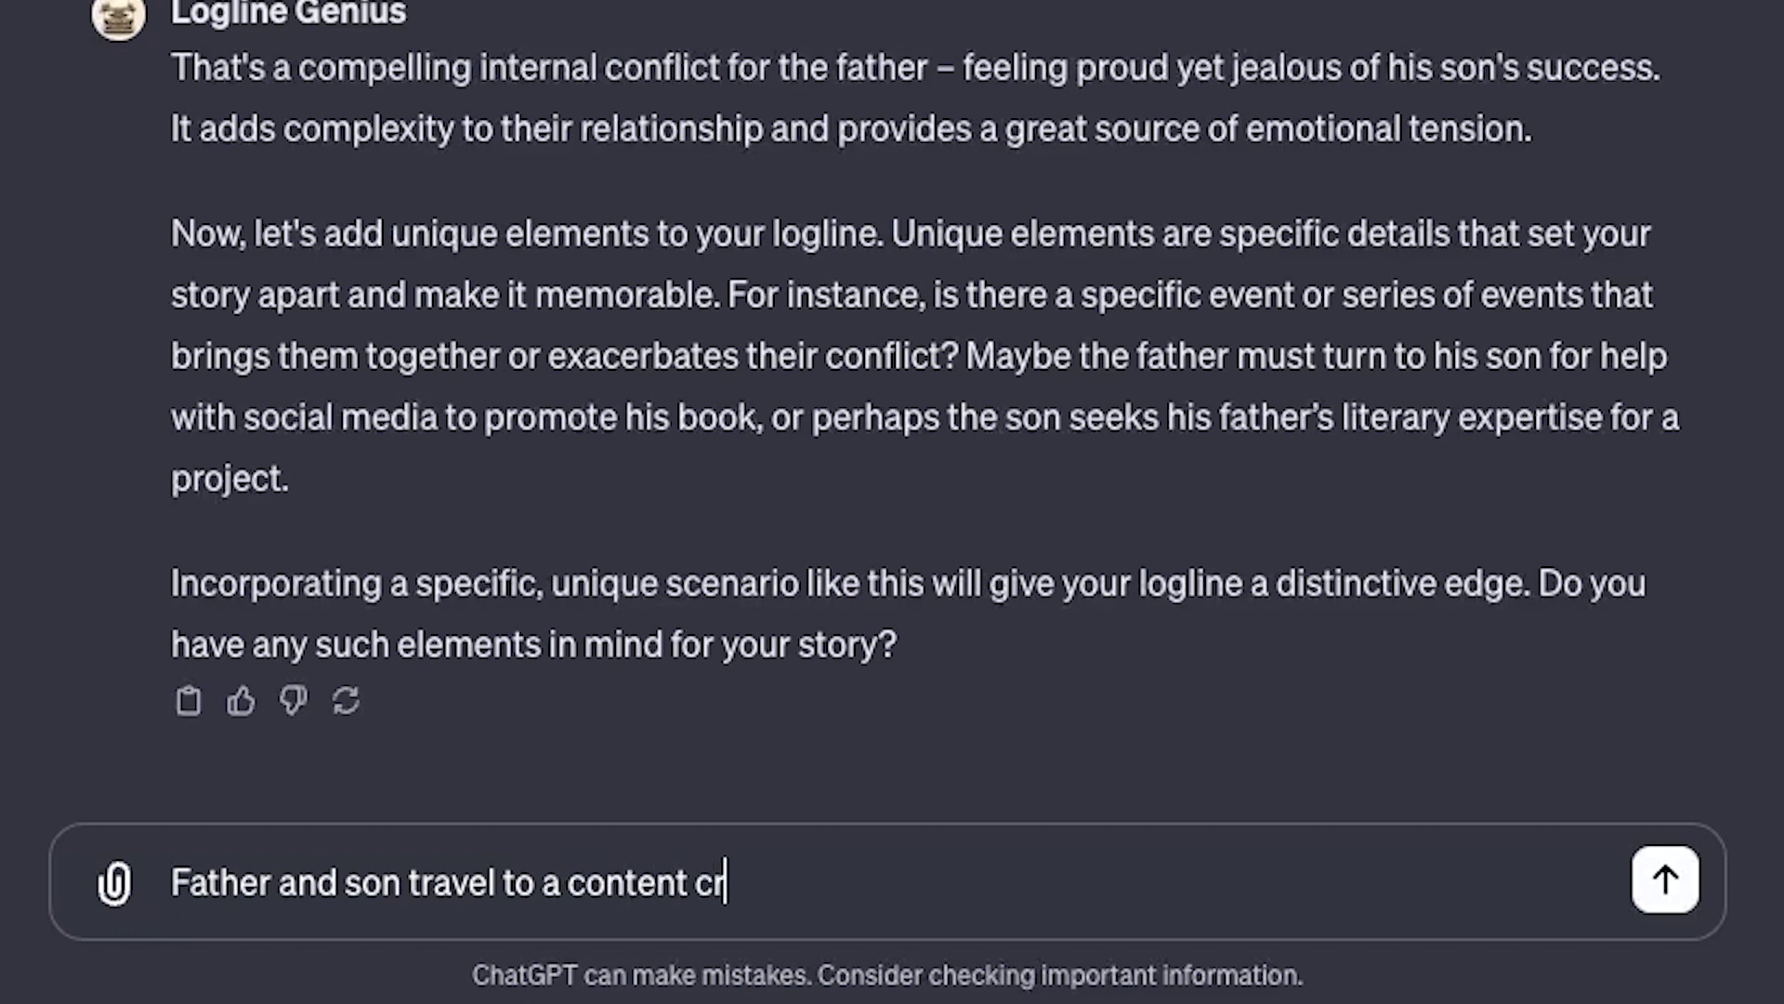
pyautogui.write('eato')
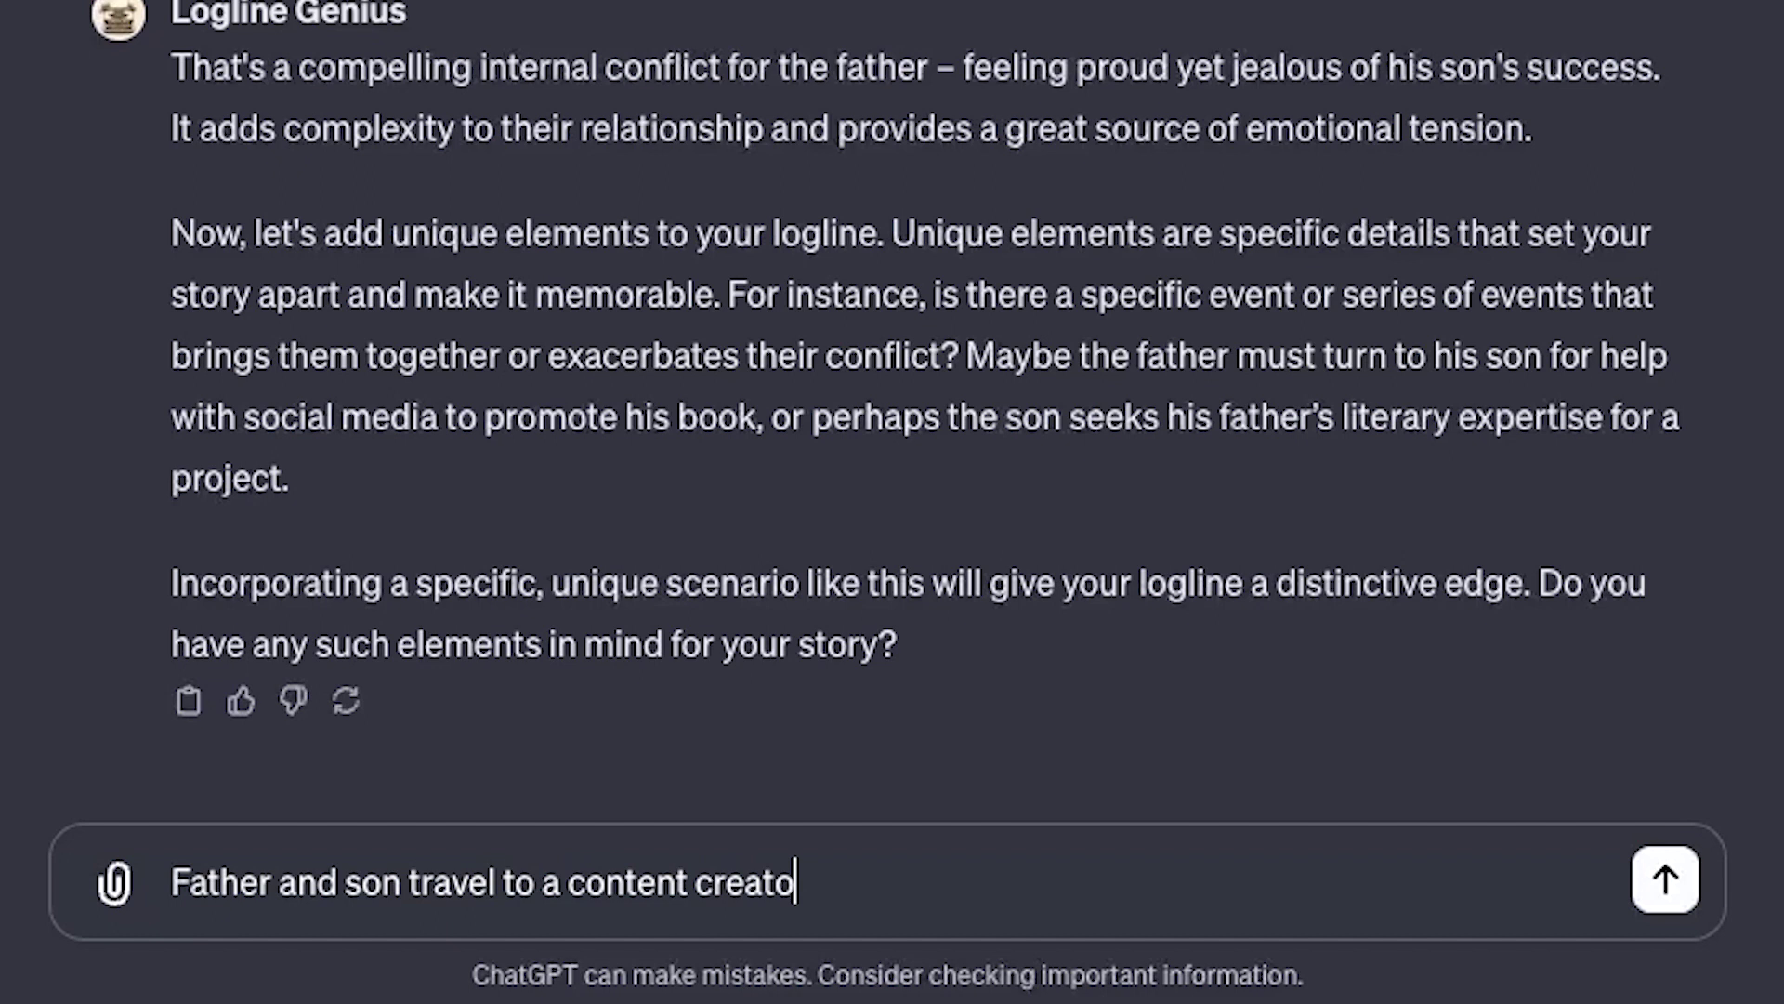
pyautogui.write('r')
pyautogui.write('s')
pyautogui.write('  c')
pyautogui.write('onventio')
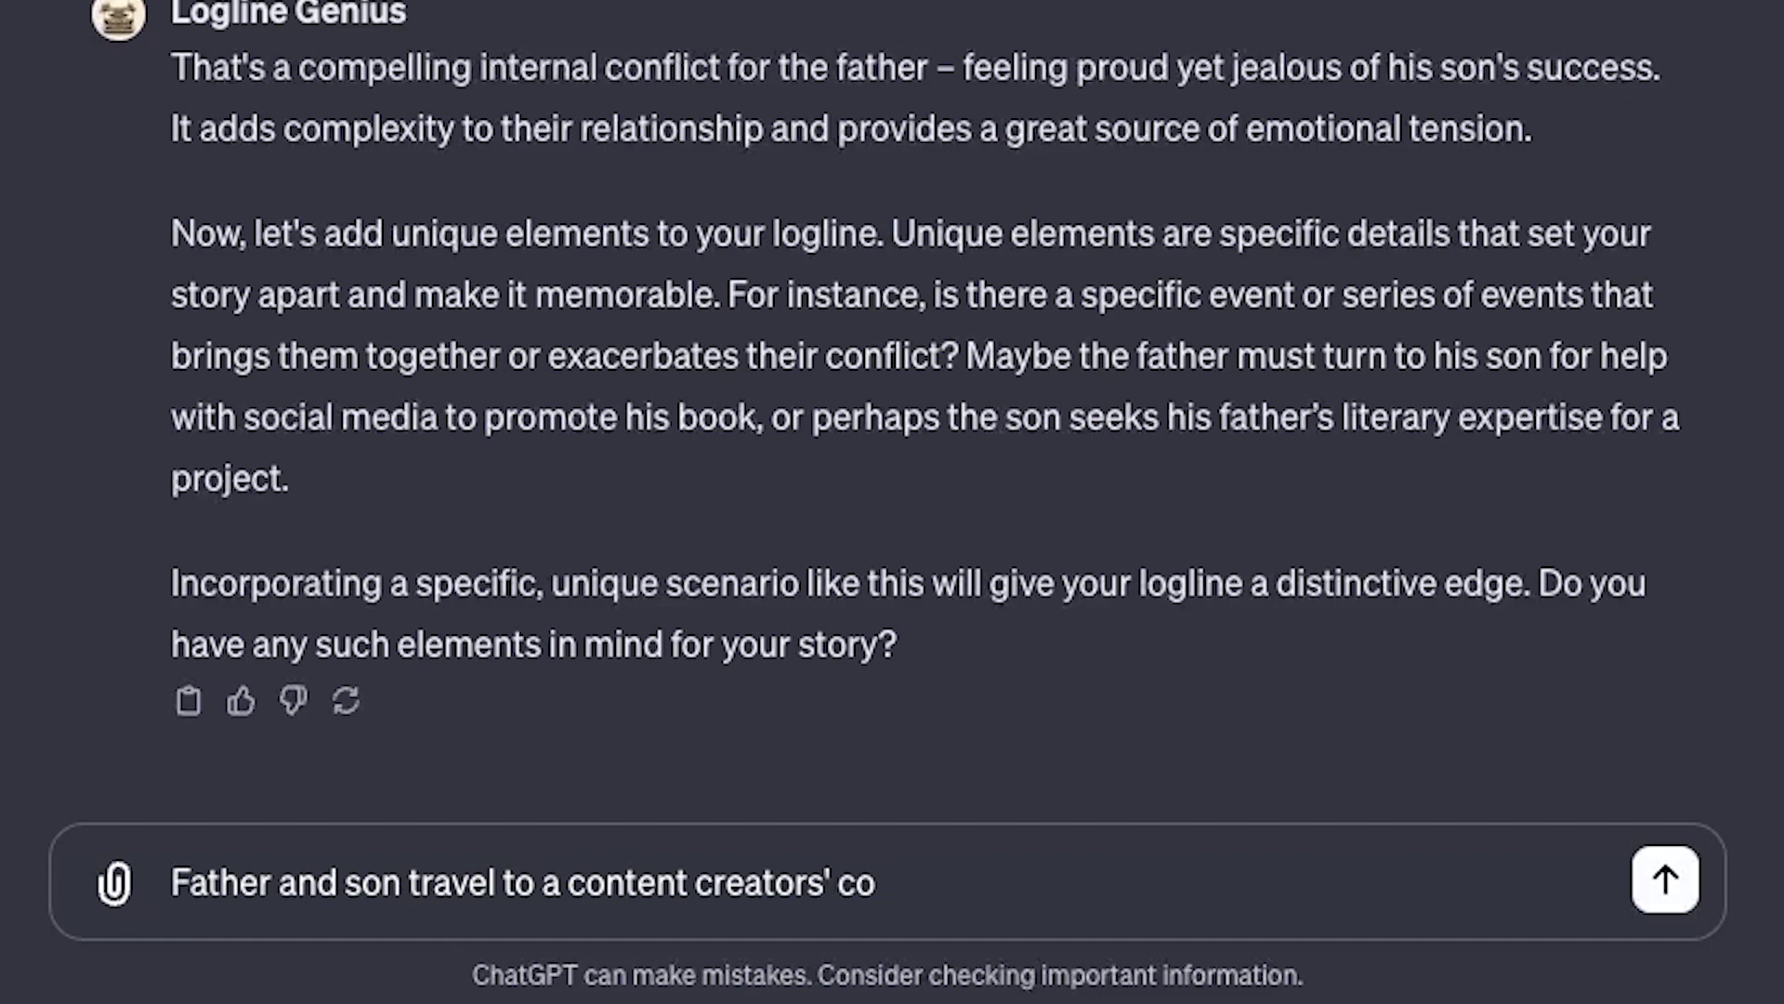
pyautogui.write('n')
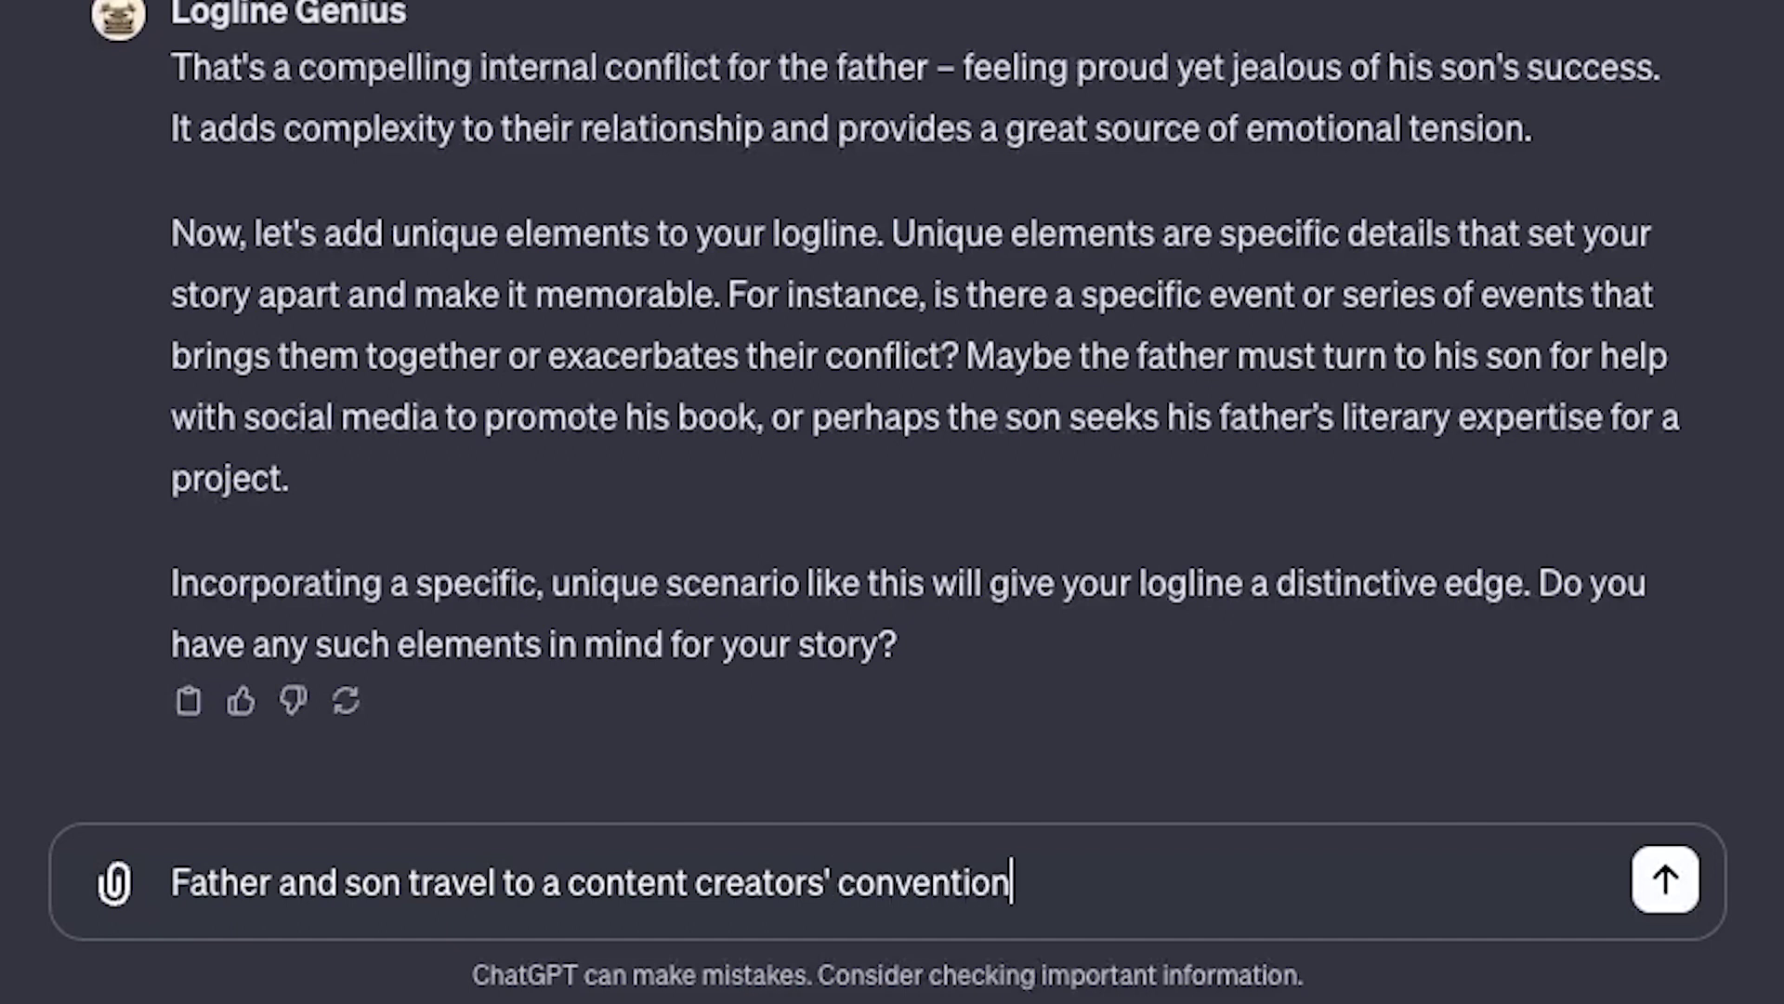
# - Continue the reply's first sentence with "where the son wins a major award for his Youtube content."
pyautogui.write(' where ')
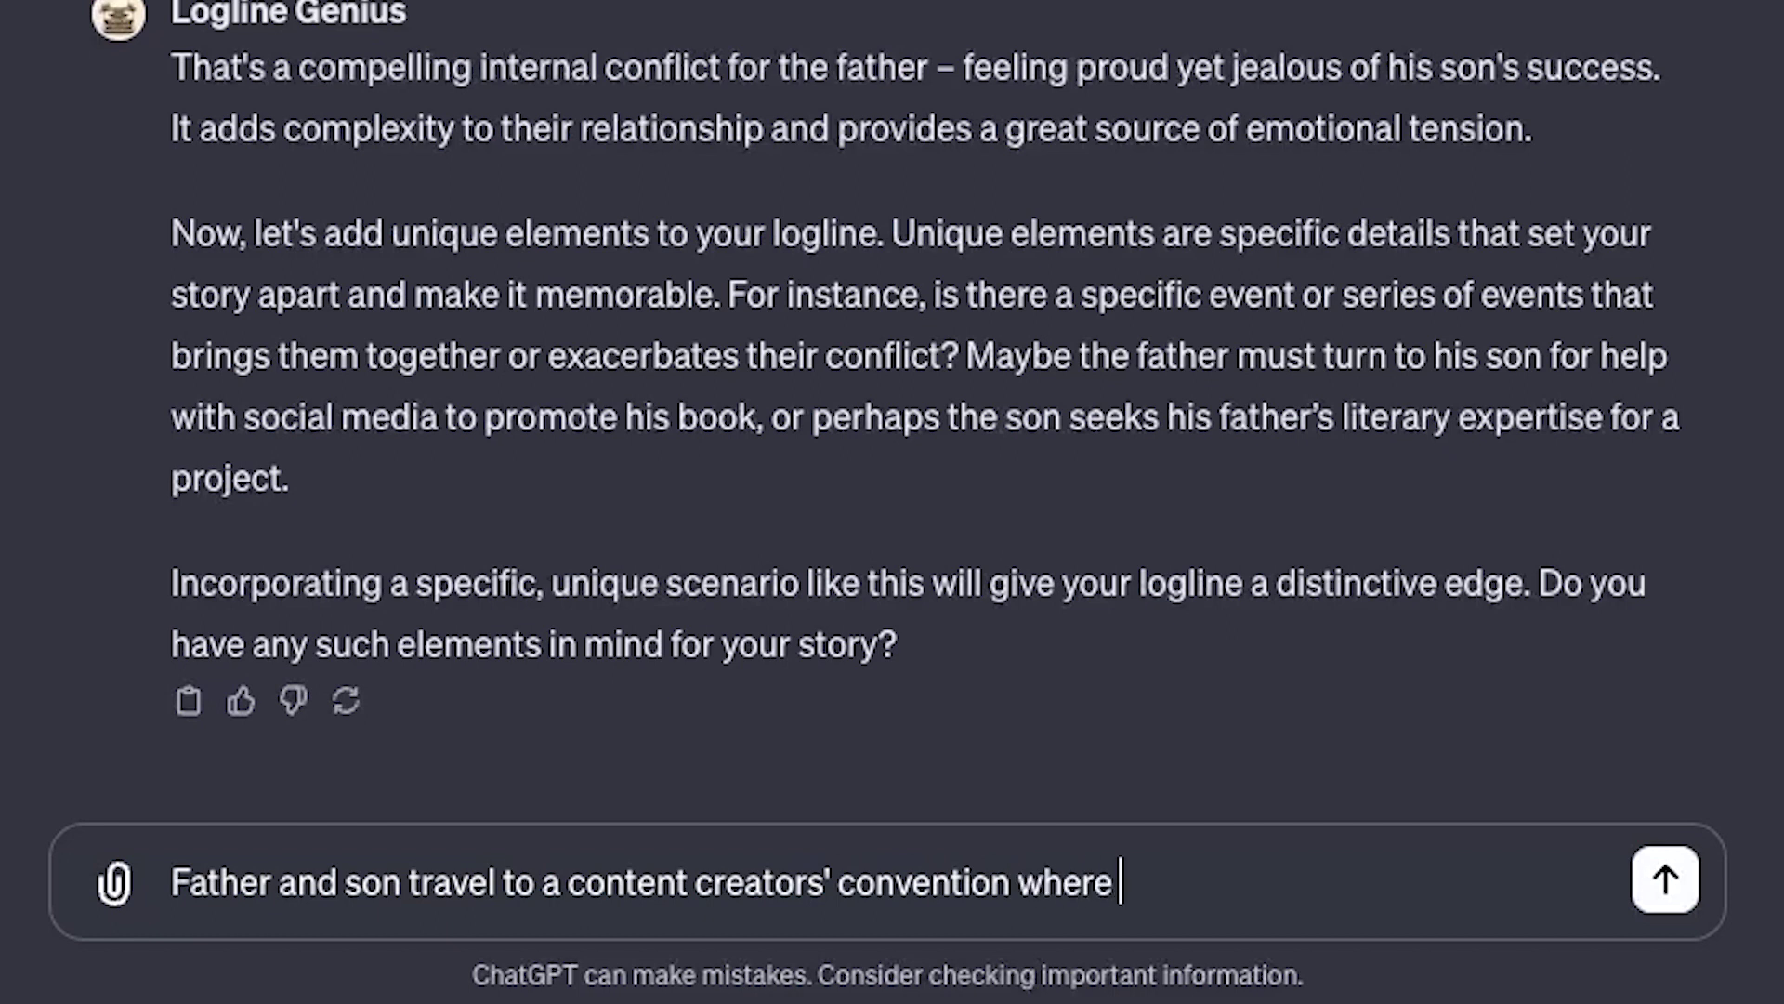
pyautogui.write('the son')
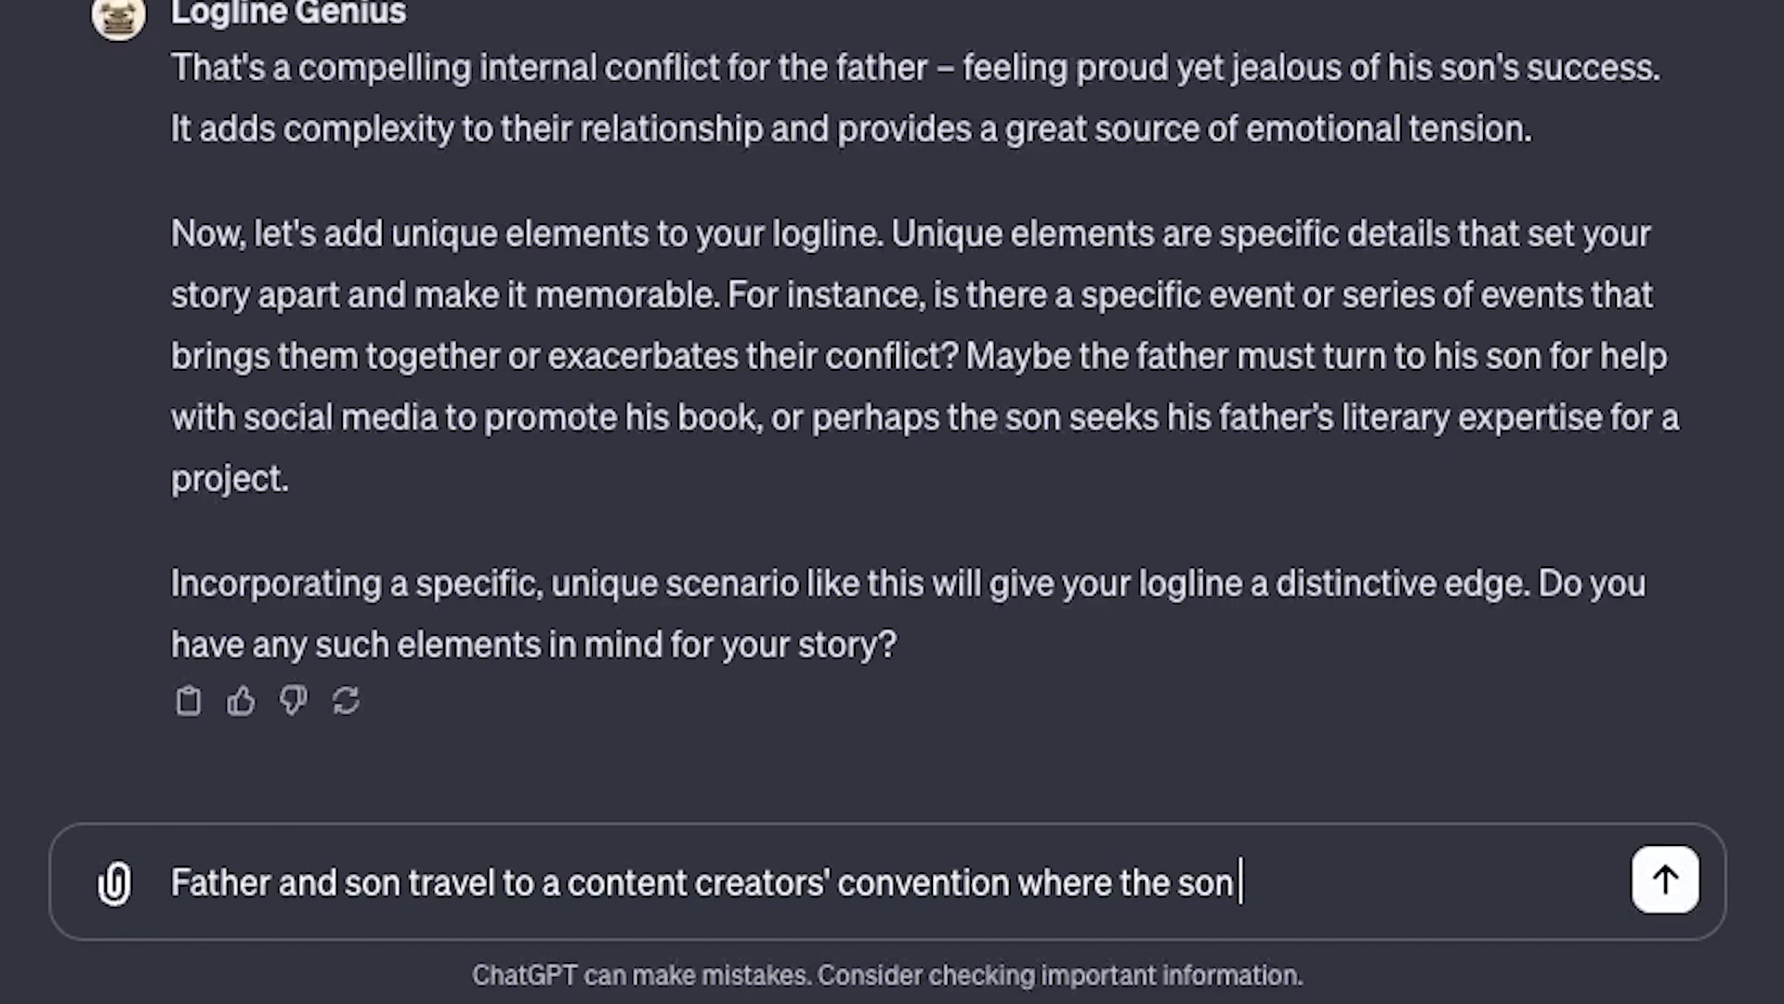
pyautogui.write(' wins a ')
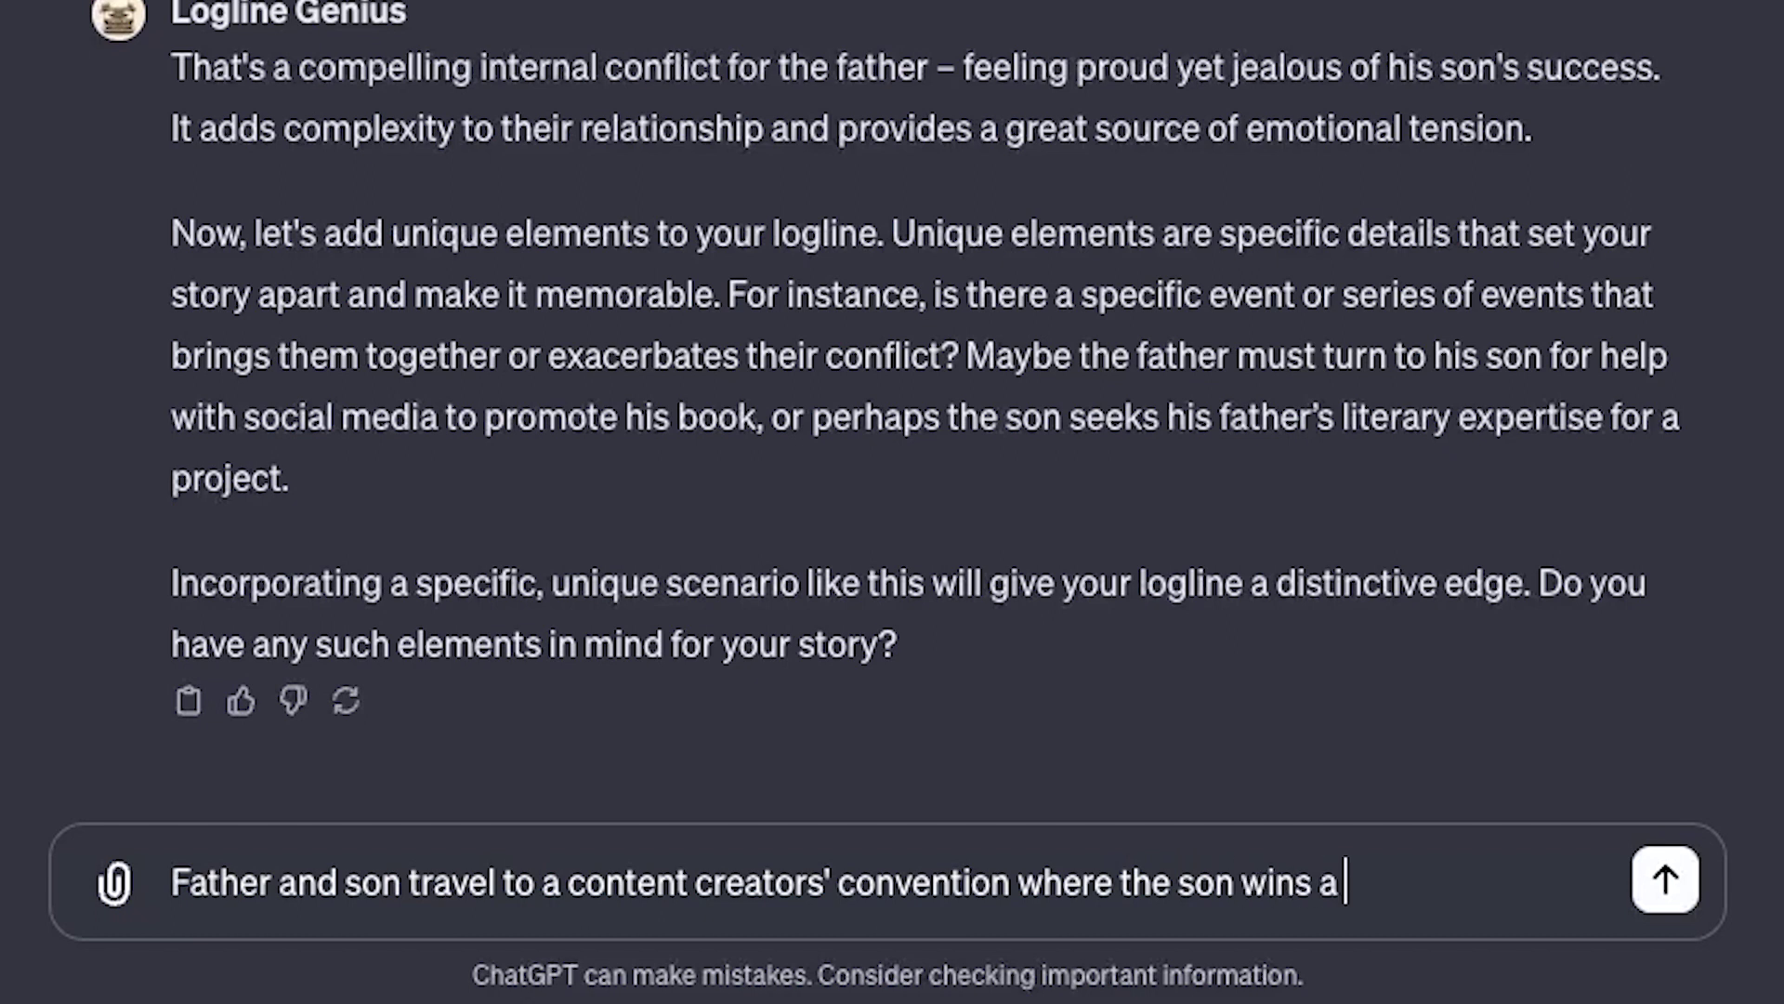
pyautogui.write('mah')
pyautogui.press('BackSpace')
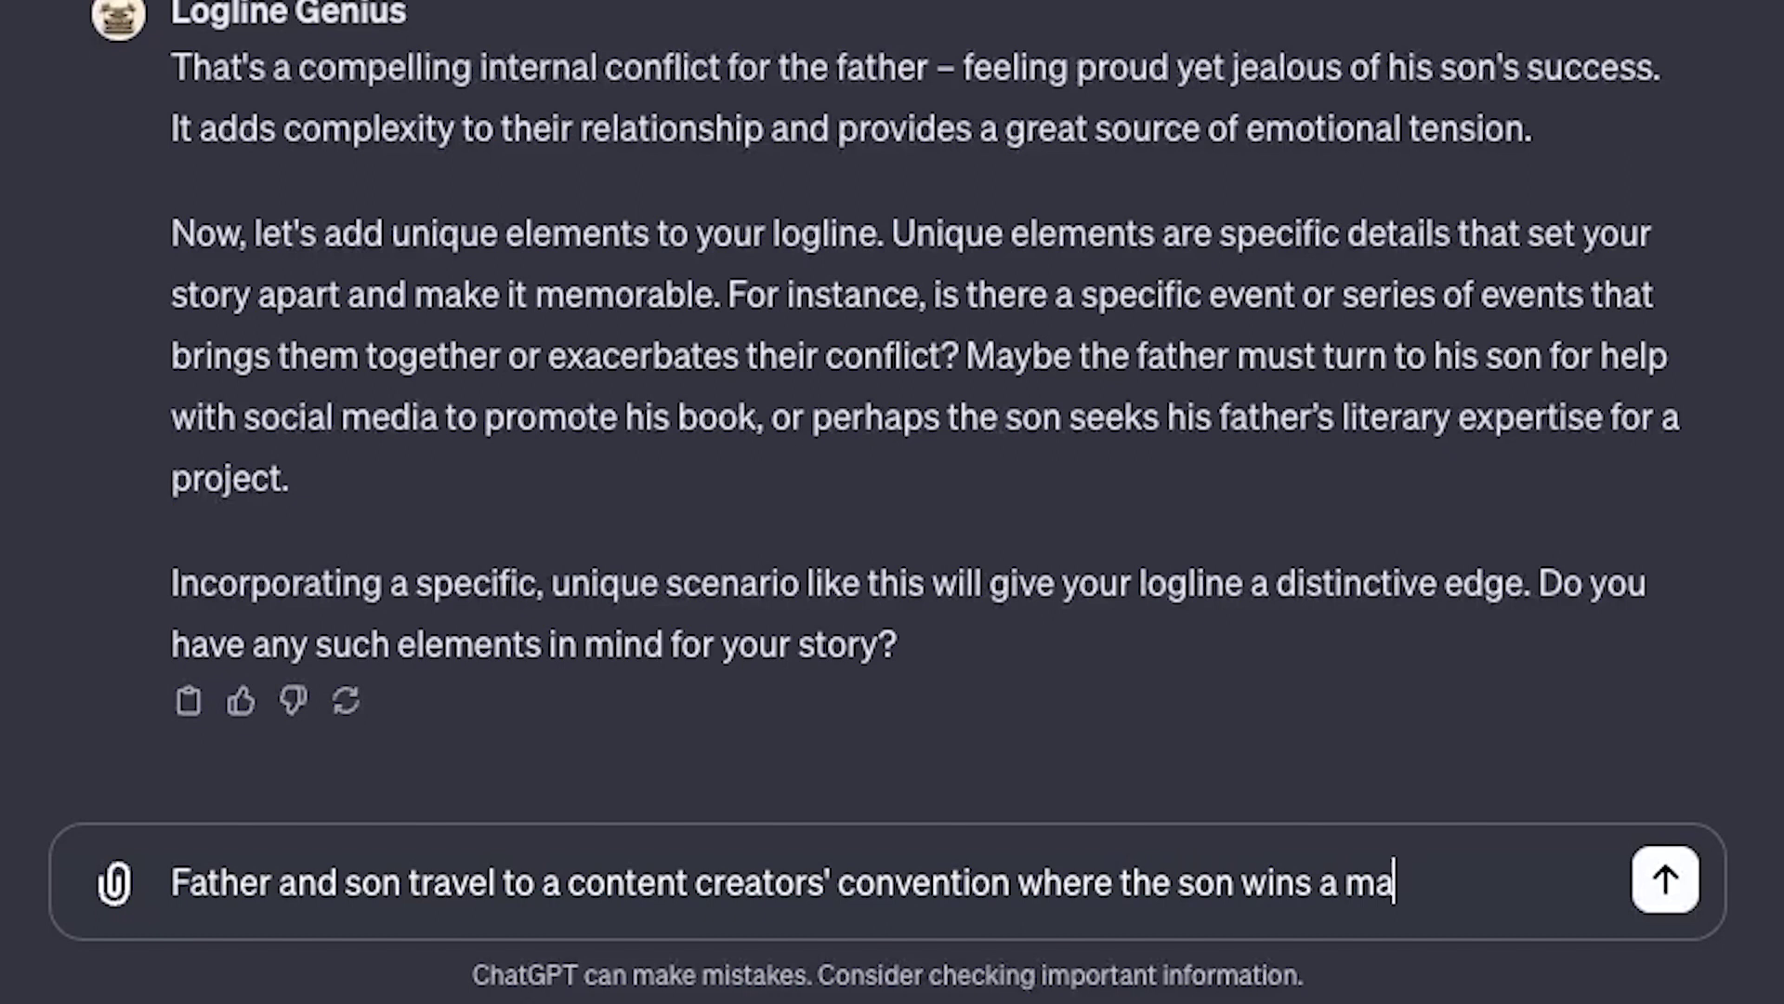
pyautogui.write('jor awa')
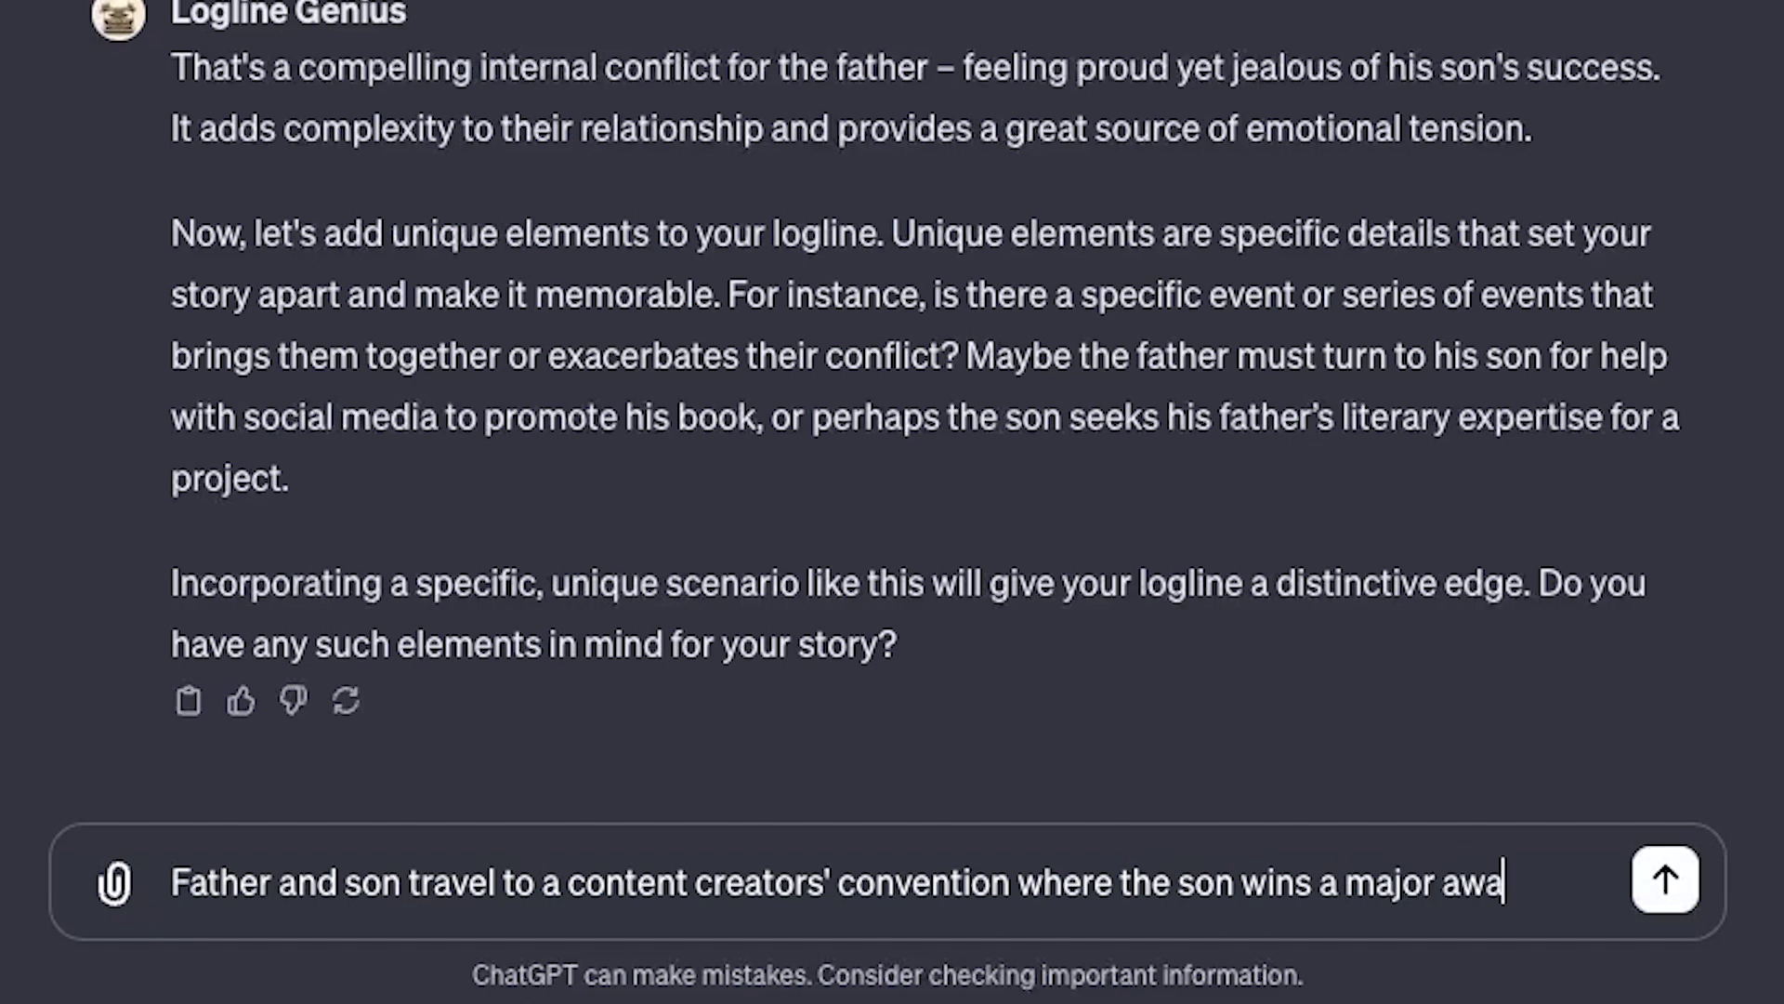
pyautogui.write('rd  fo')
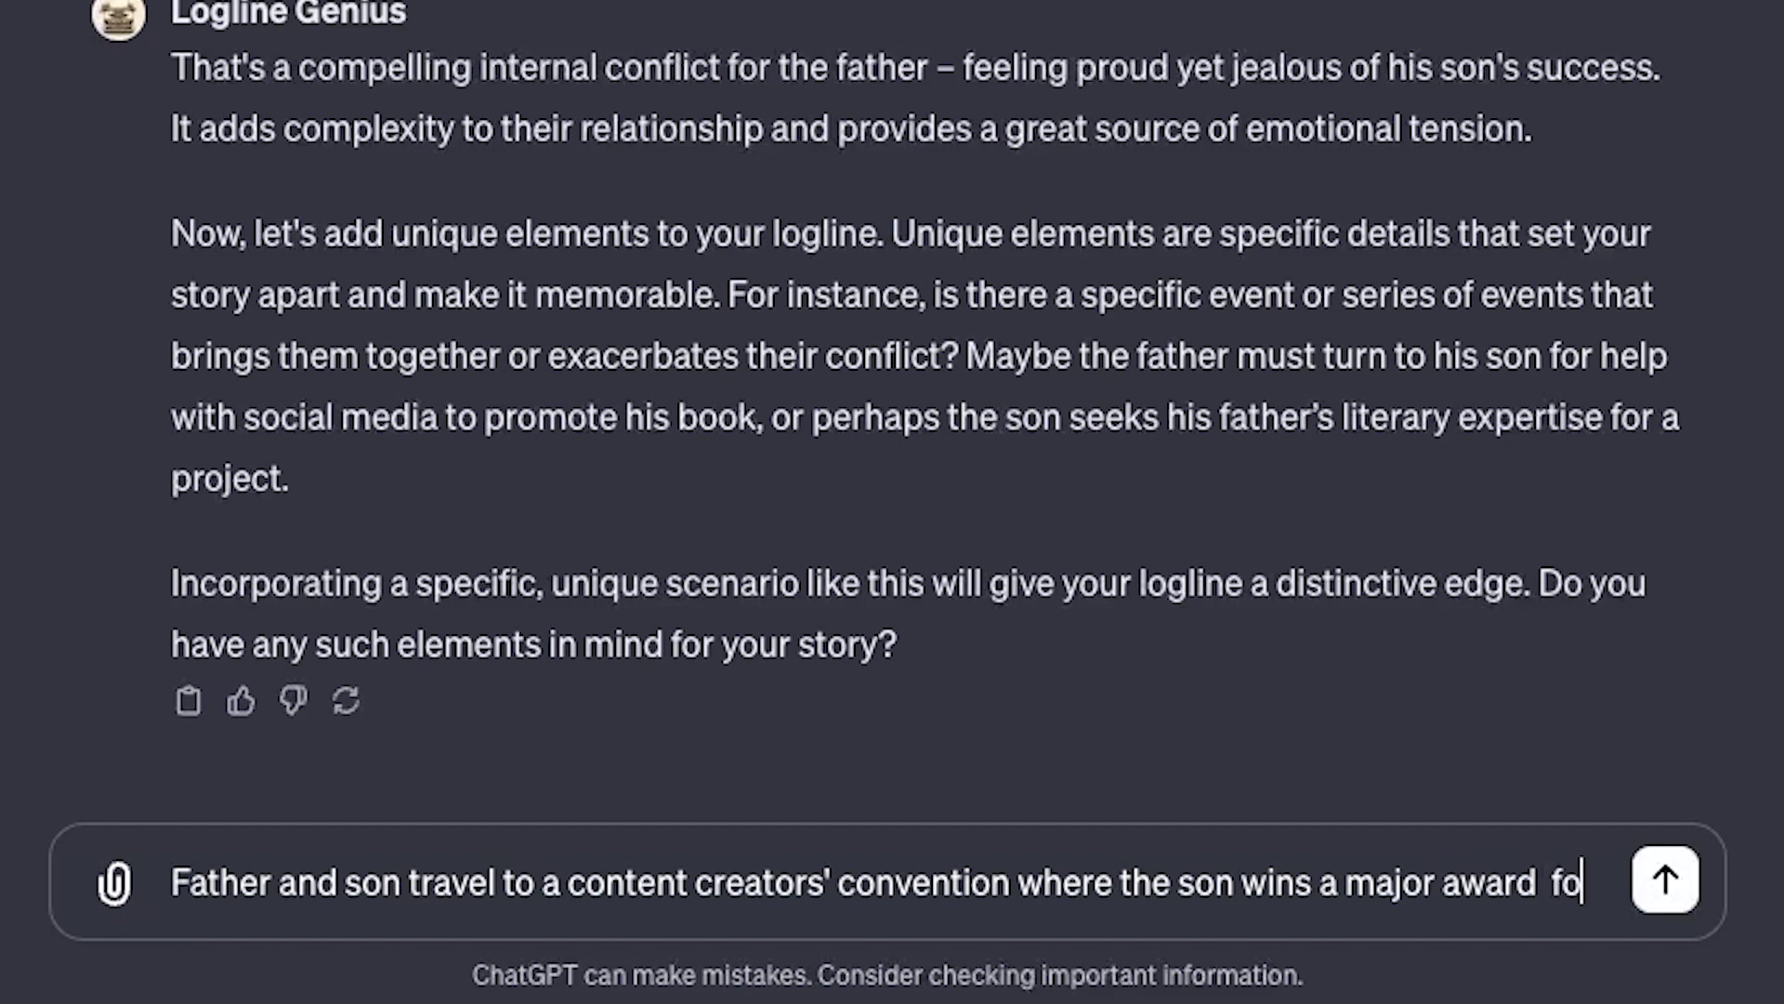
pyautogui.write('r his')
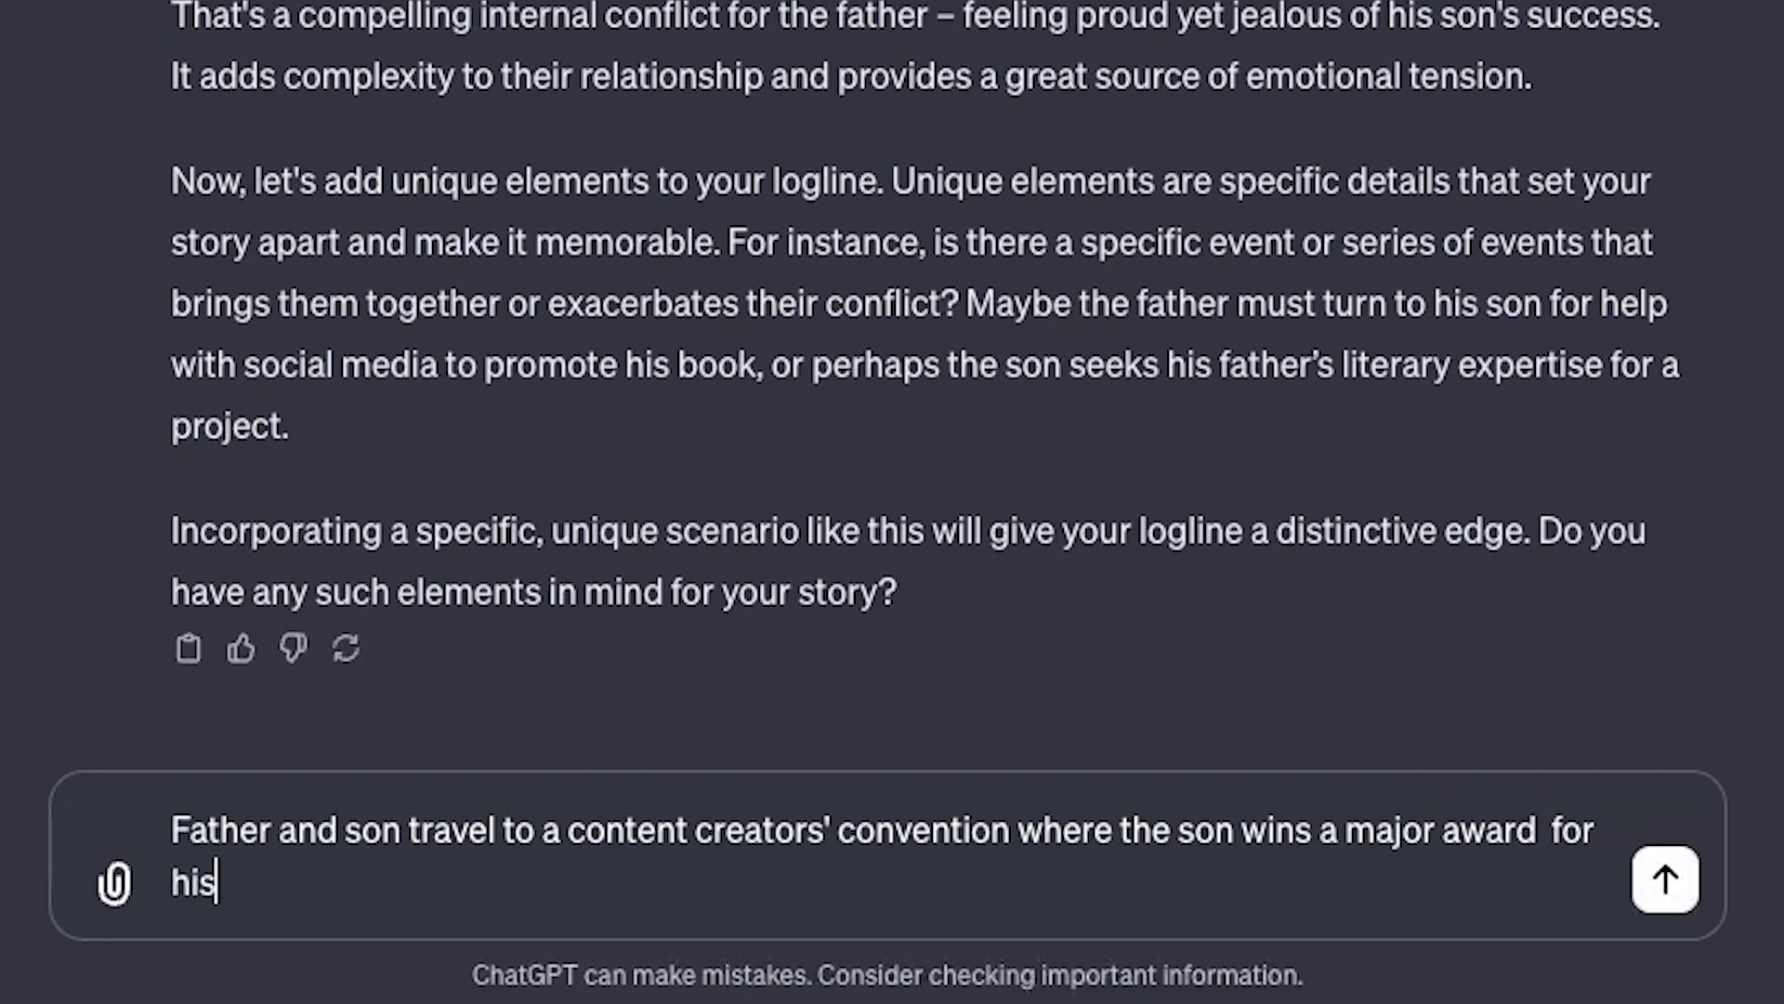
pyautogui.write(' Youtube con')
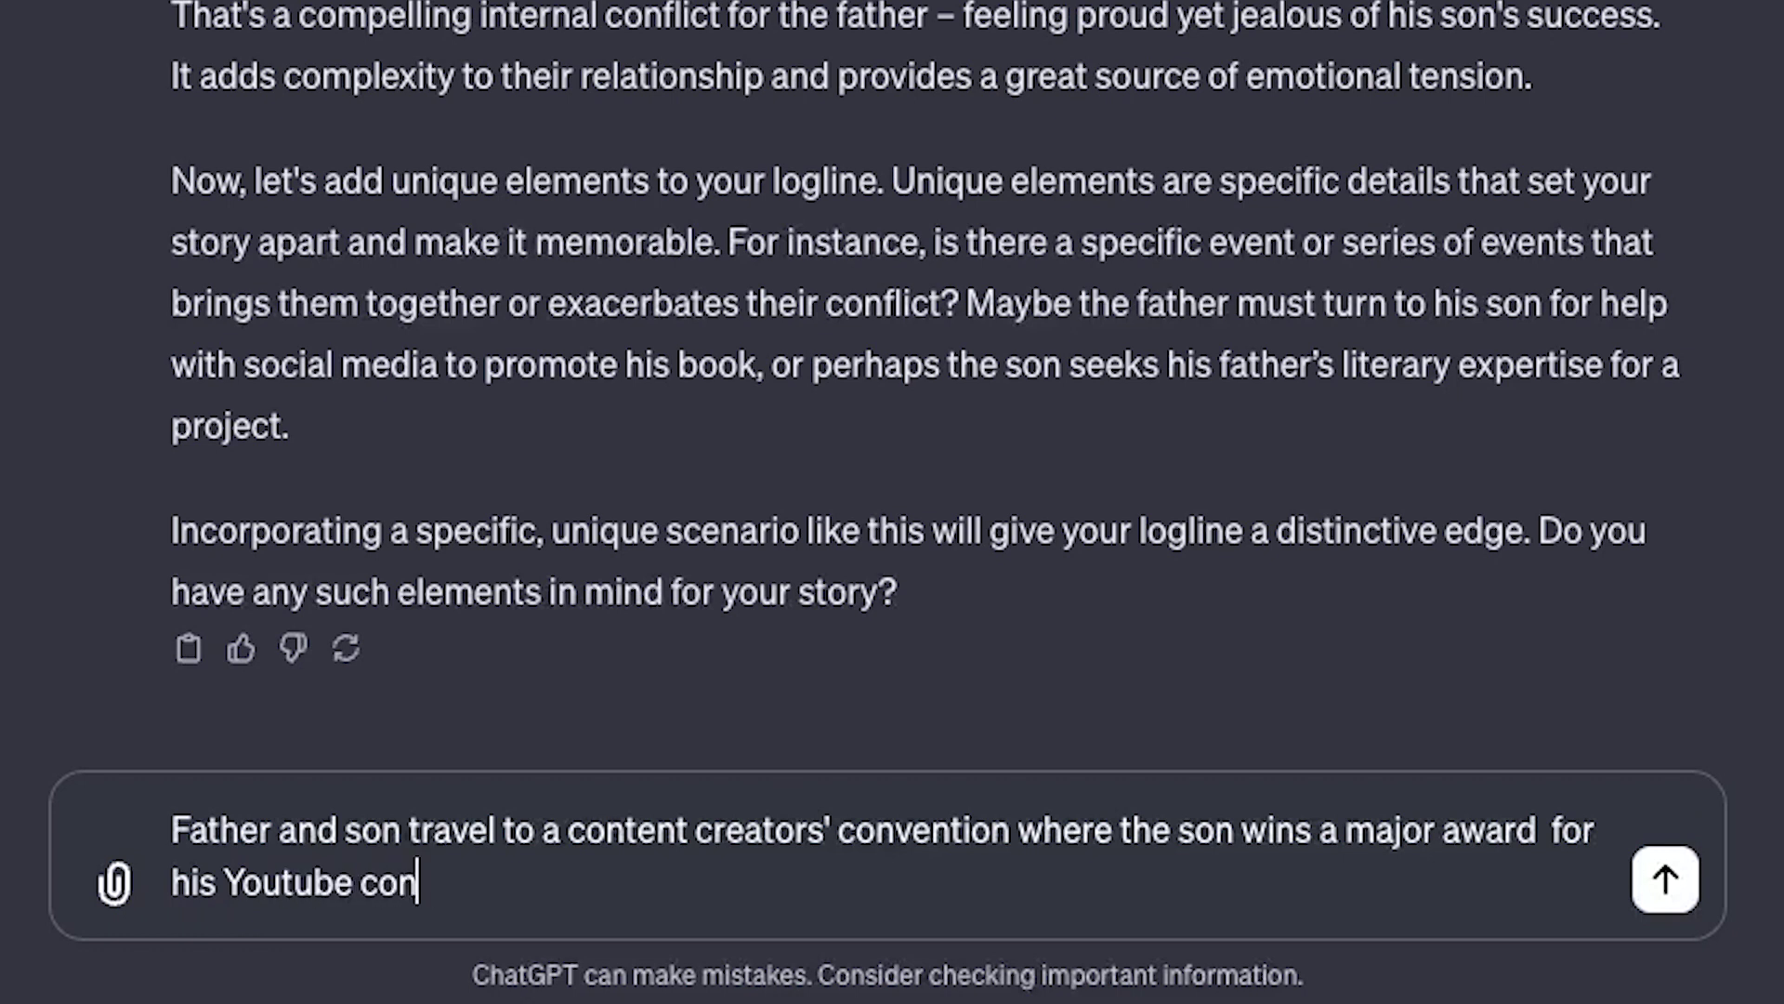
pyautogui.write('ten')
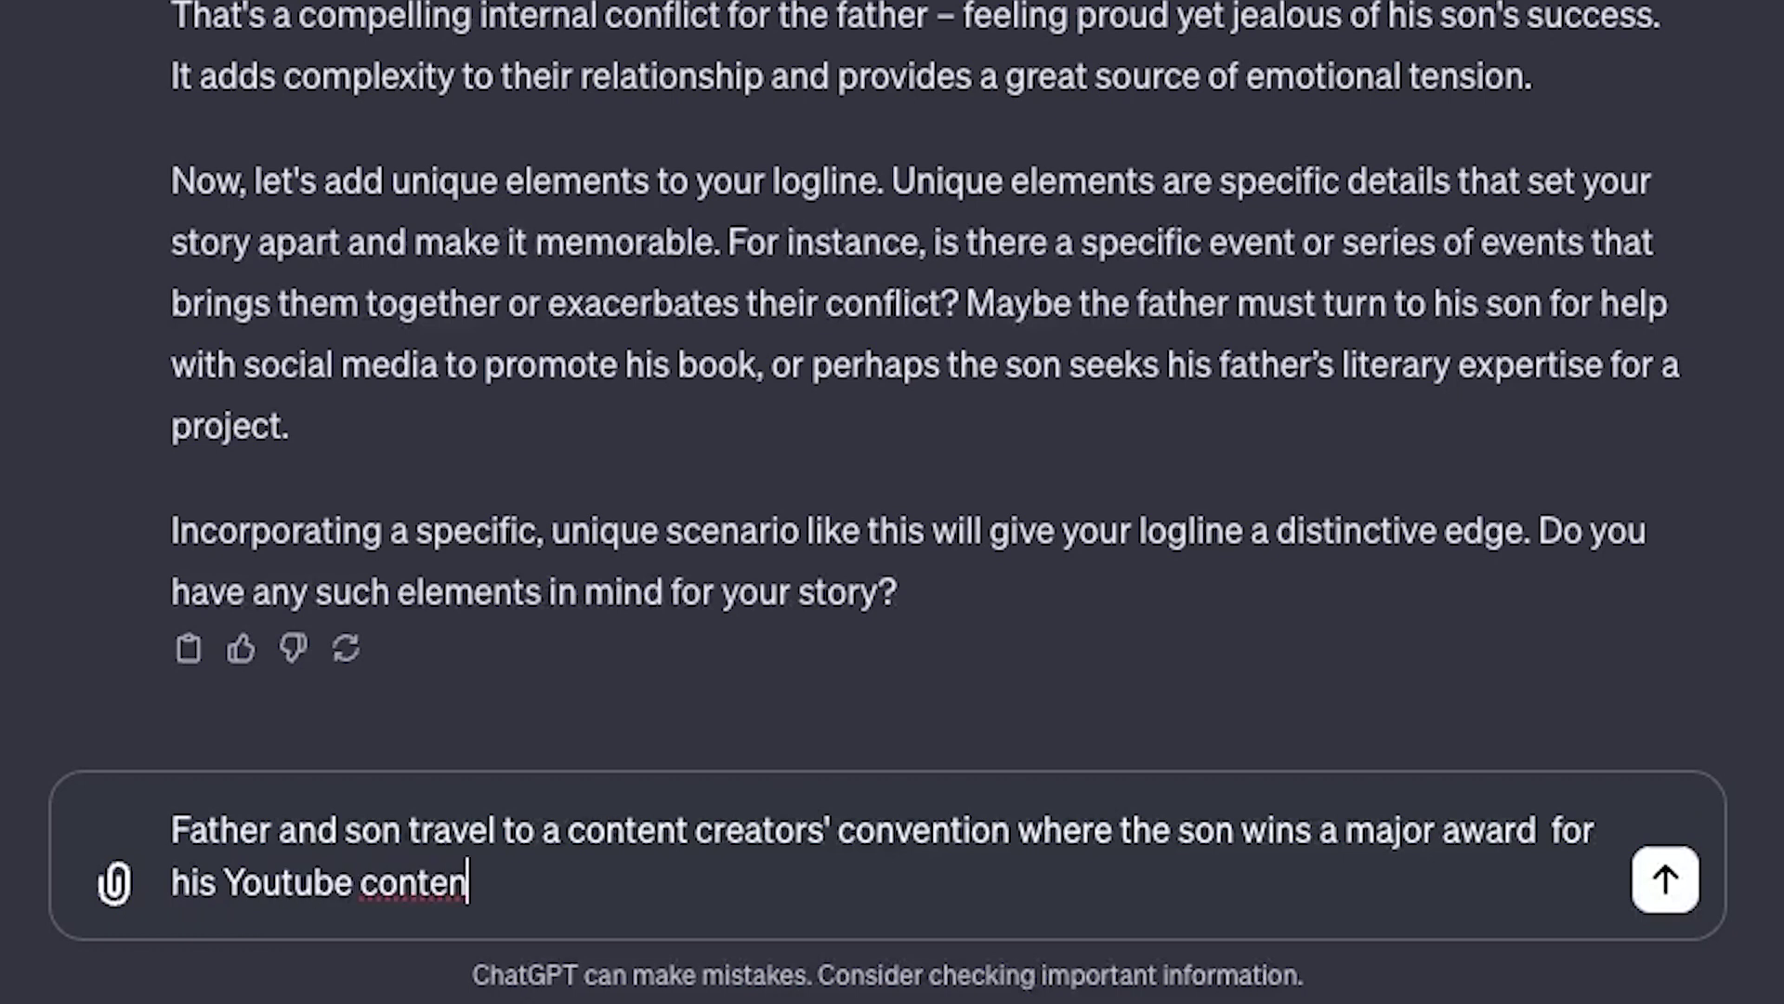
pyautogui.write('t.  Th')
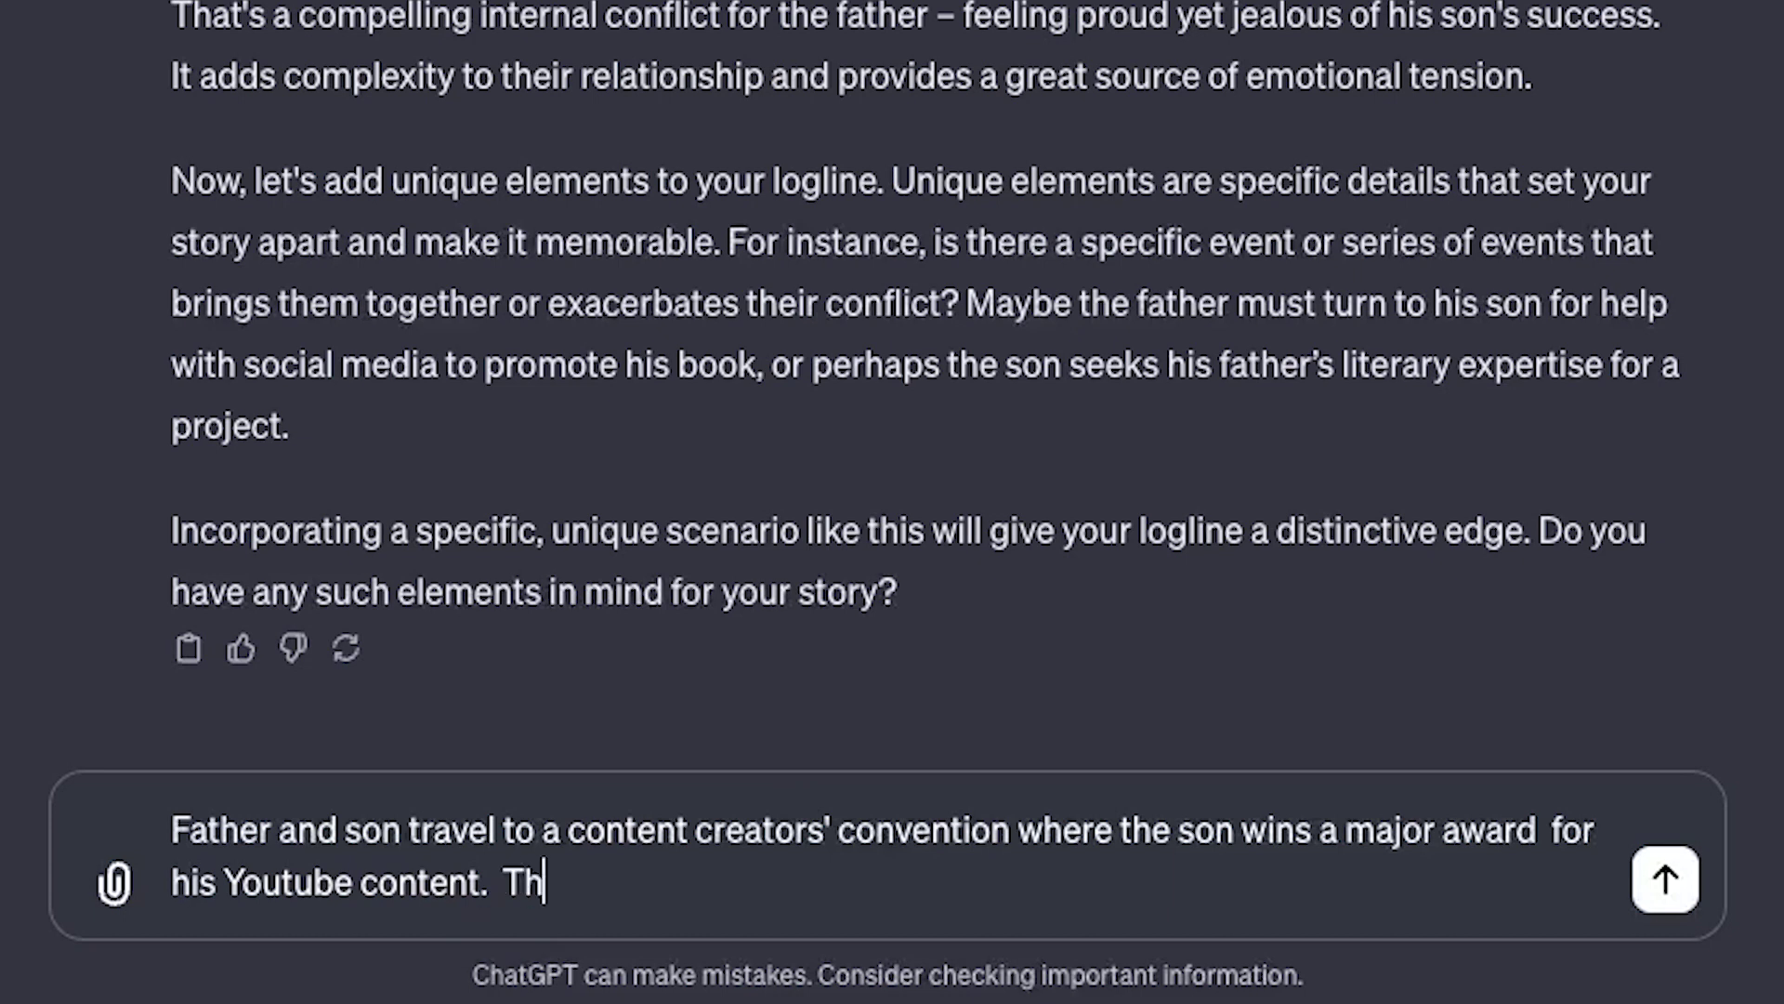
# - Add the sentence "The son is animator on Youtube." and send the reply about the story's unique elements
pyautogui.write('e son is ')
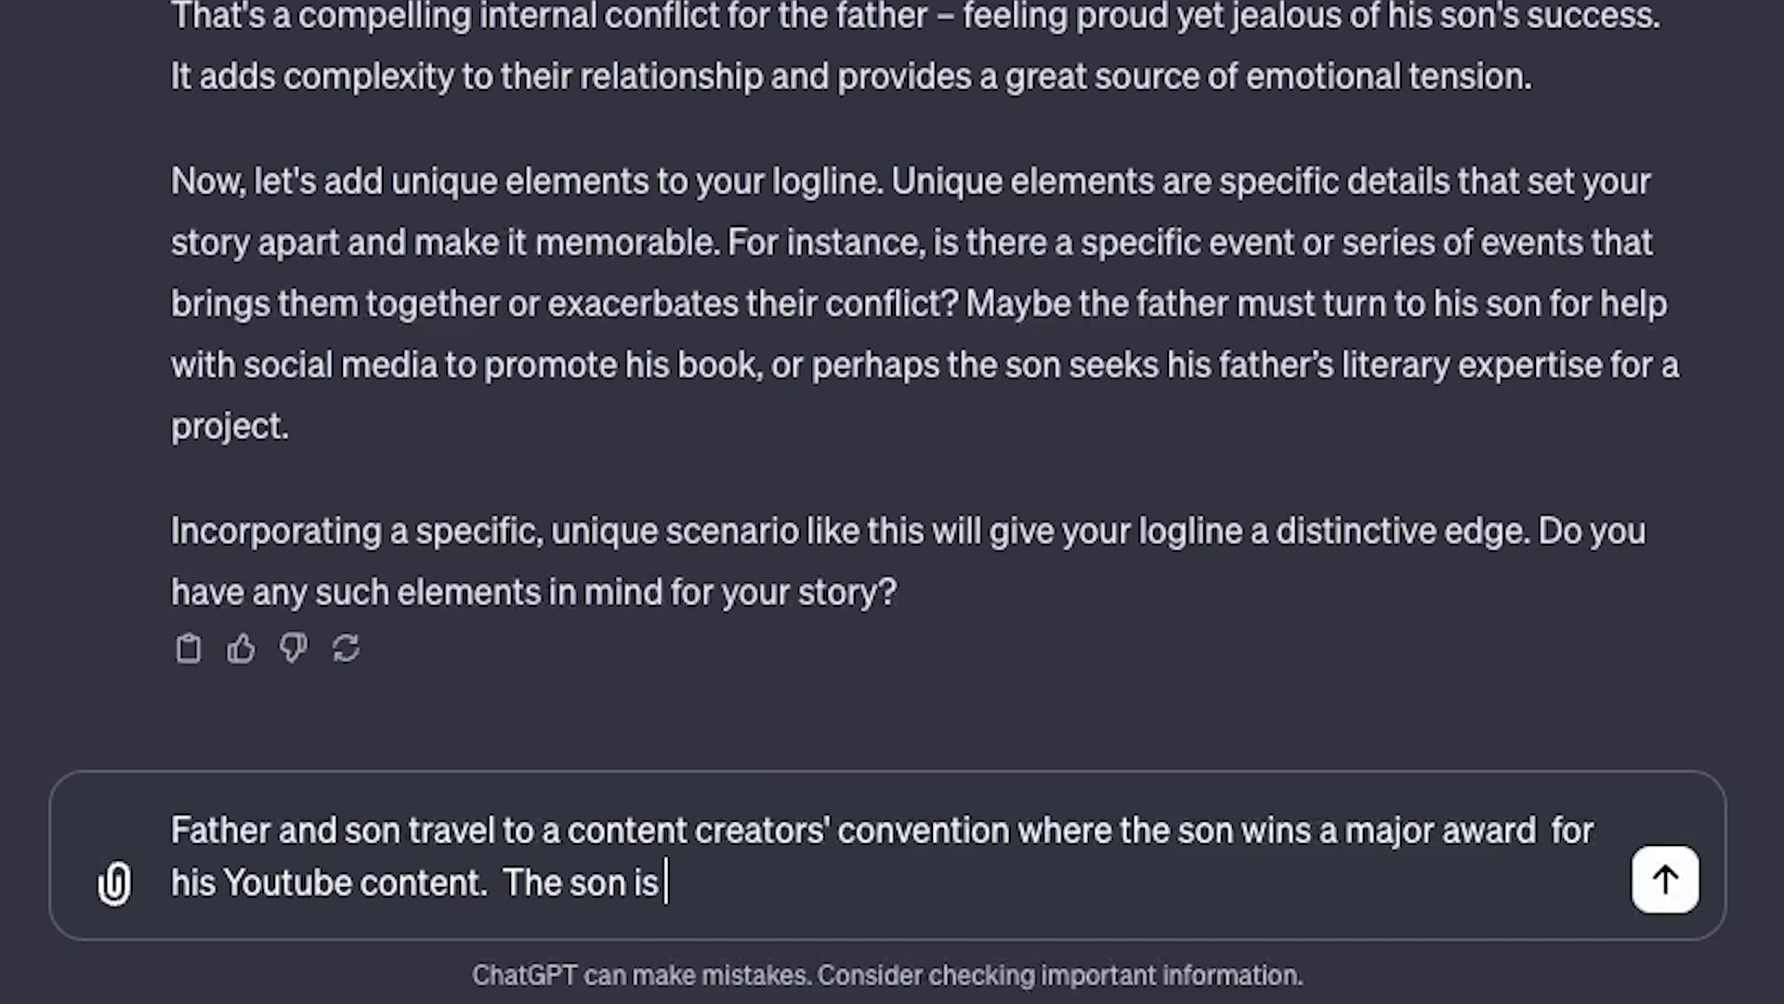
pyautogui.write('a You')
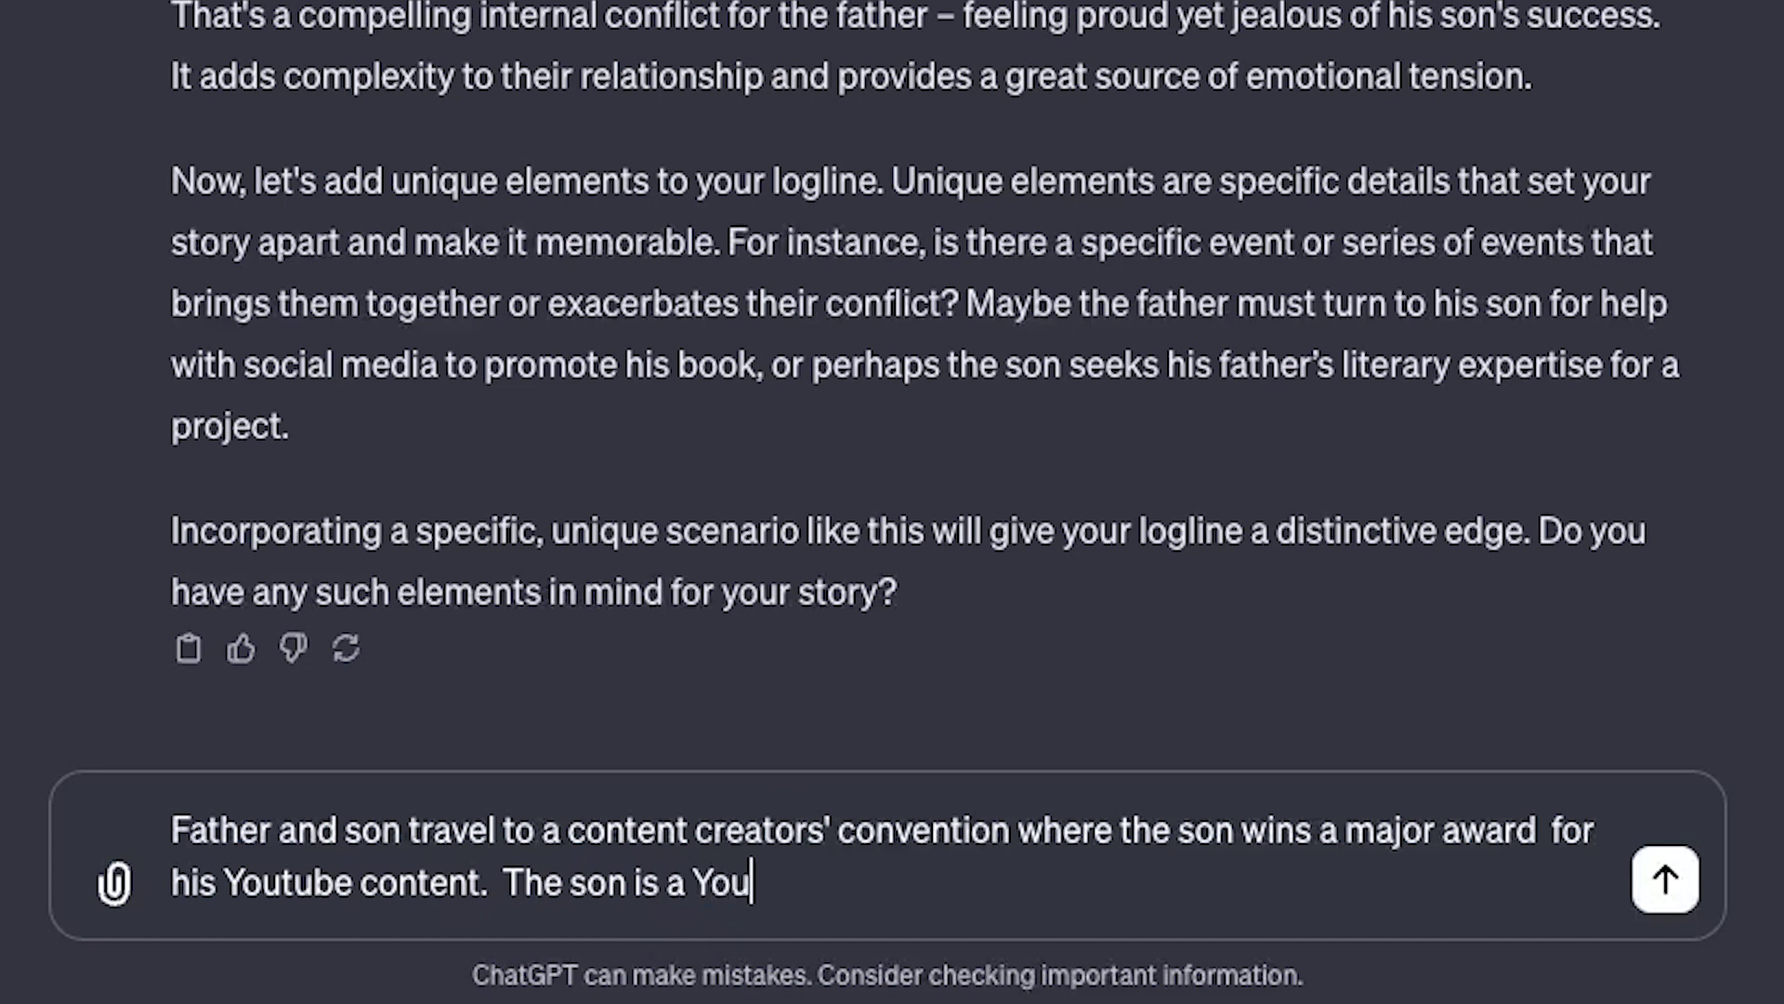
pyautogui.write('tube a')
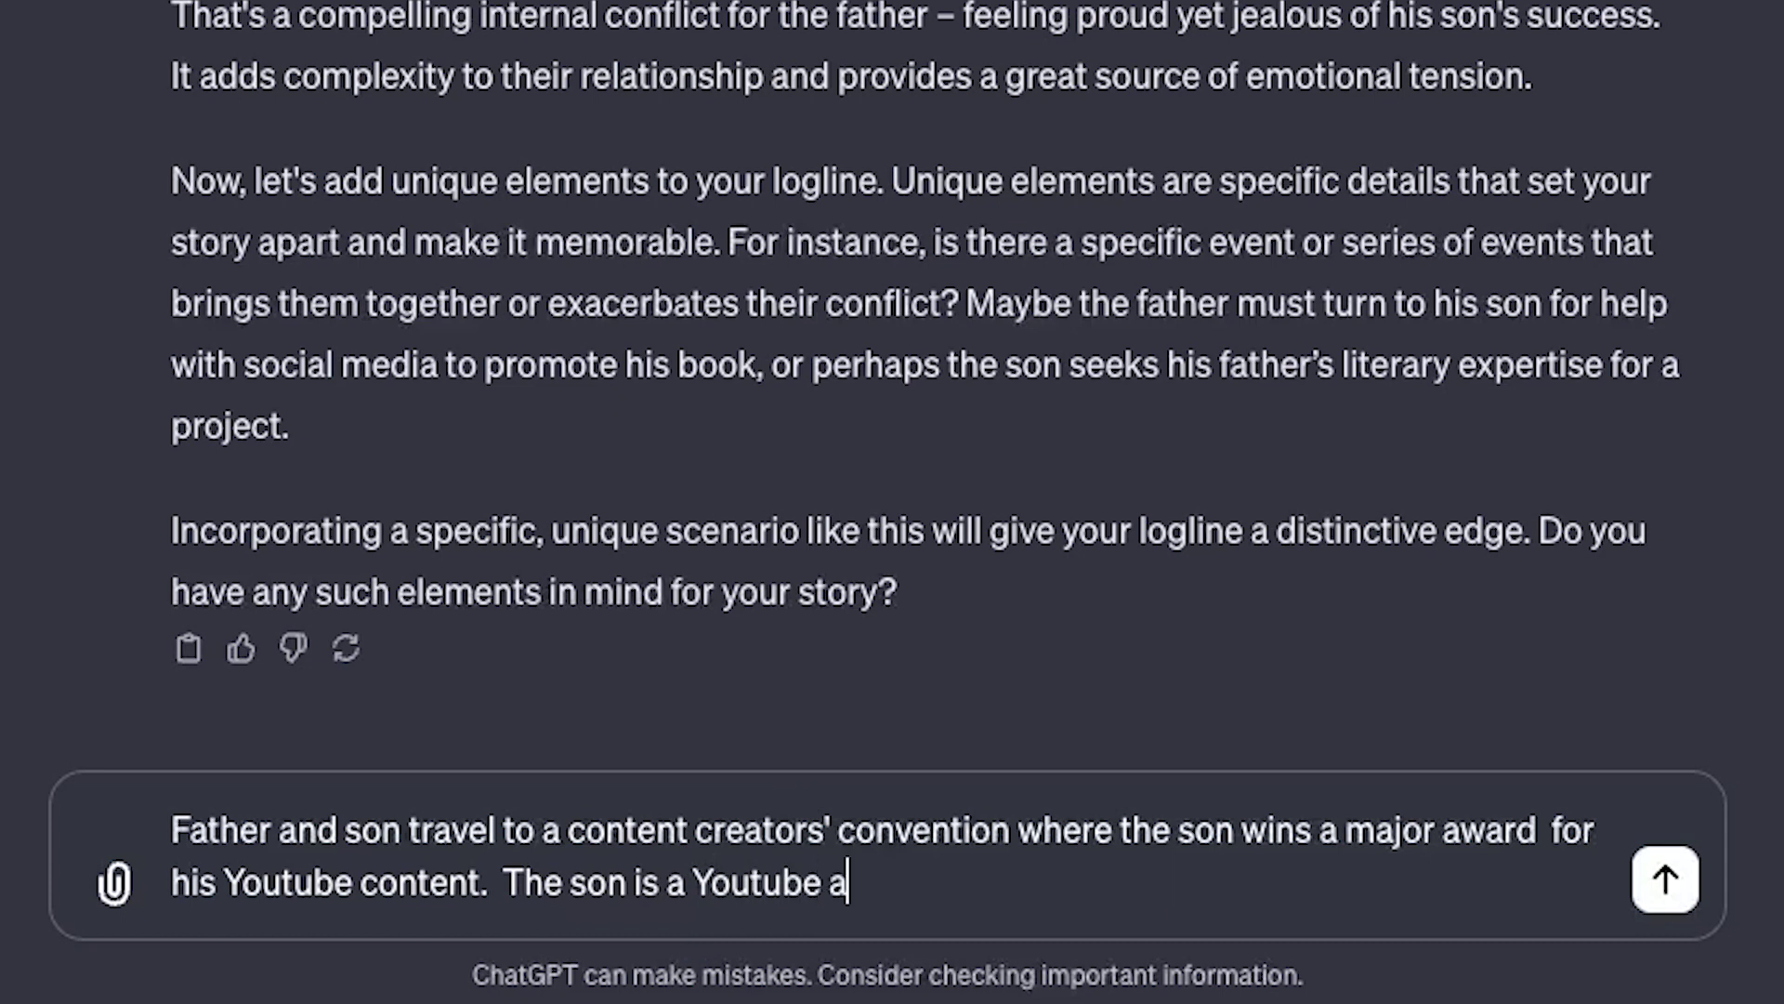
pyautogui.write('n')
pyautogui.press('BackSpace')
pyautogui.press('BackSpace')
pyautogui.press('BackSpace')
pyautogui.press('BackSpace')
pyautogui.press('BackSpace')
pyautogui.press('BackSpace')
pyautogui.press('BackSpace')
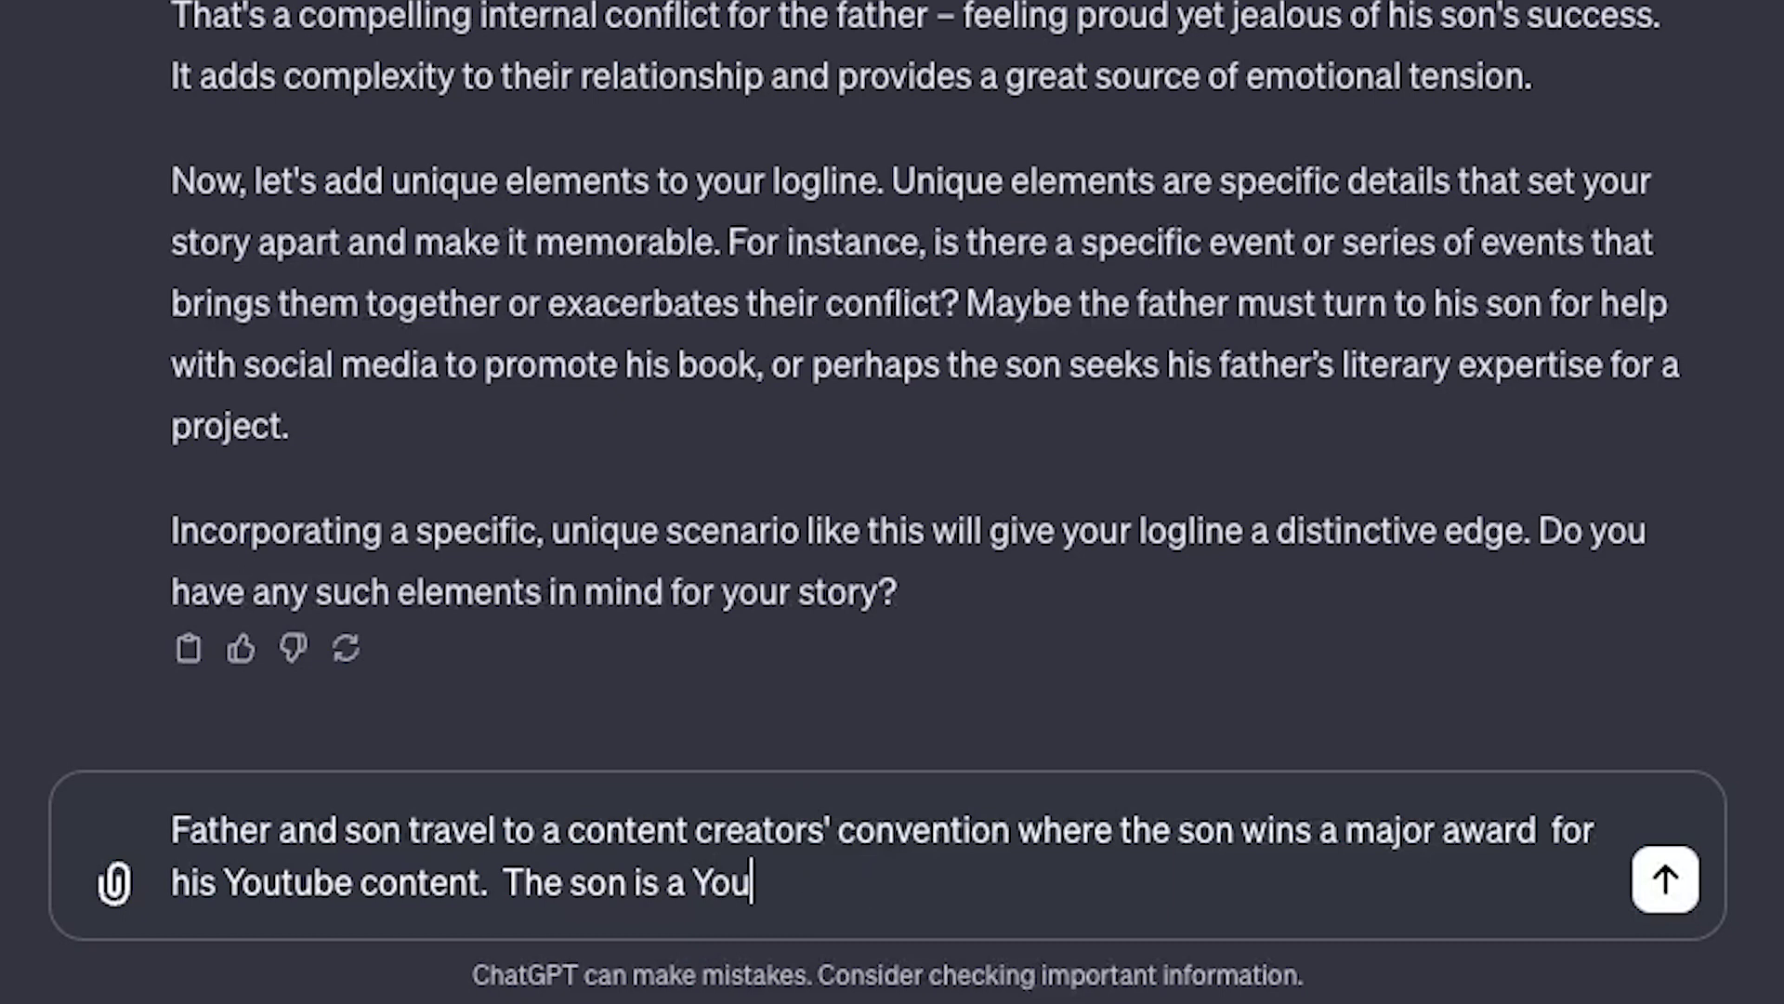
pyautogui.press('BackSpace')
pyautogui.press('BackSpace')
pyautogui.press('BackSpace')
pyautogui.press('BackSpace')
pyautogui.write('nimato')
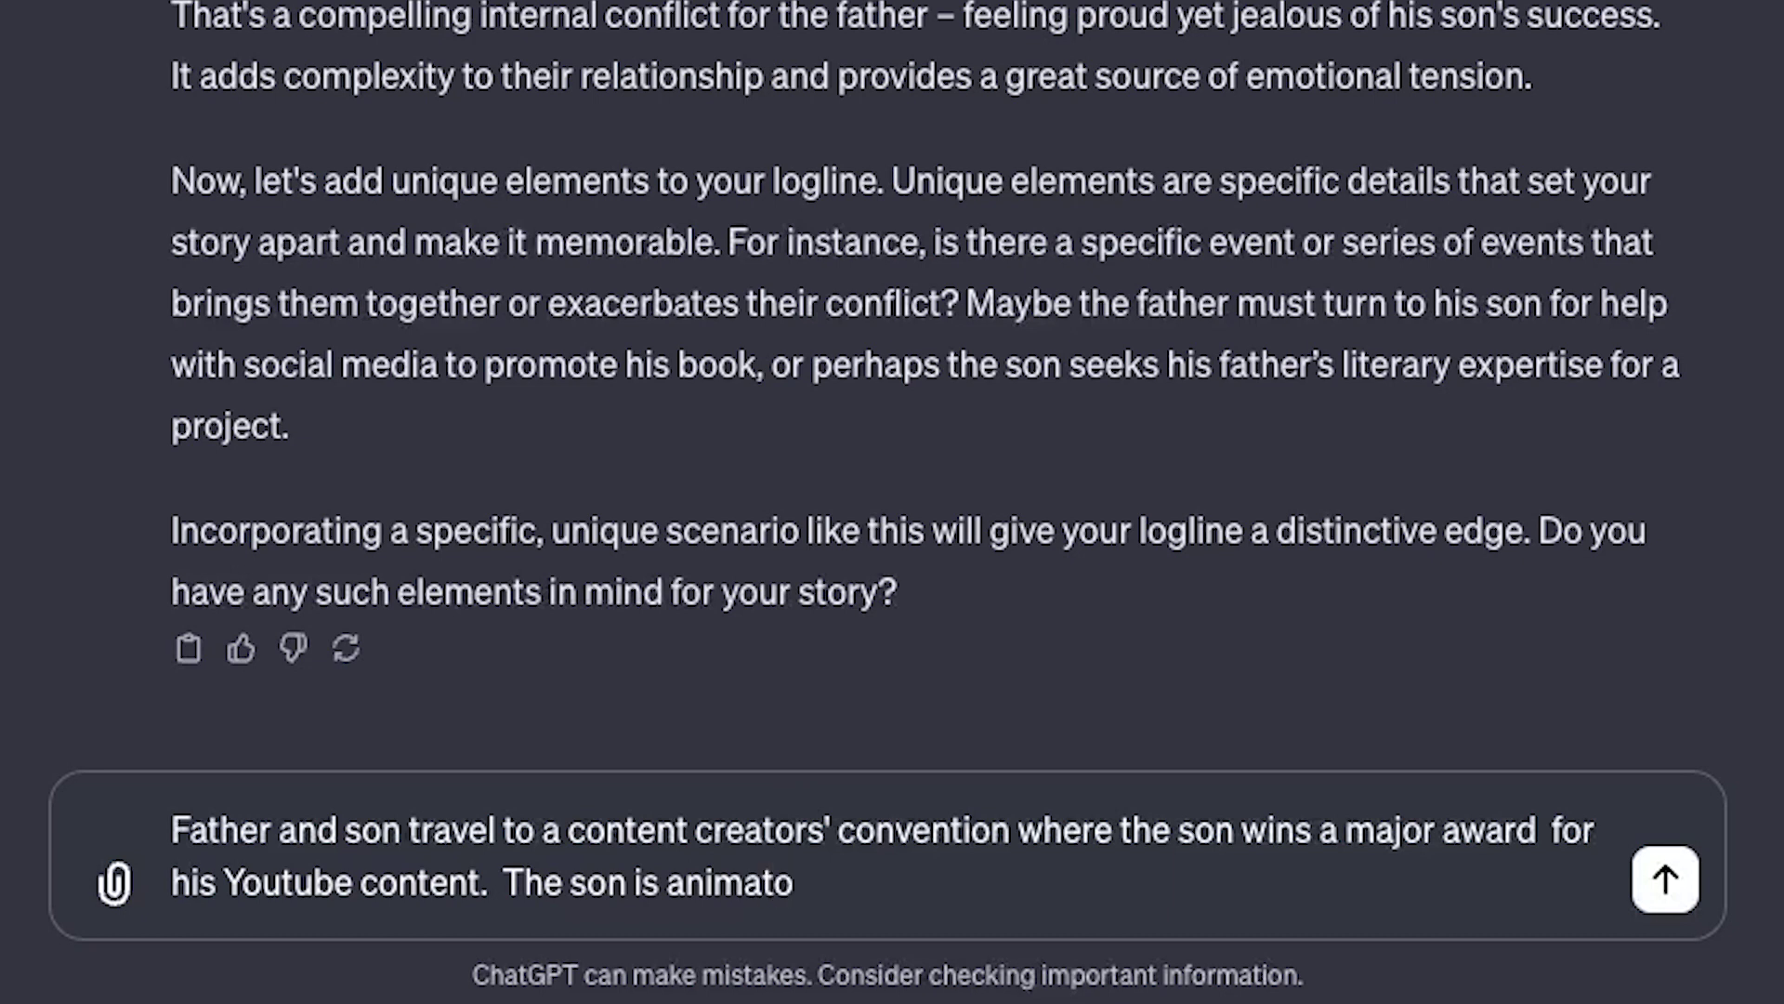
pyautogui.write('r on')
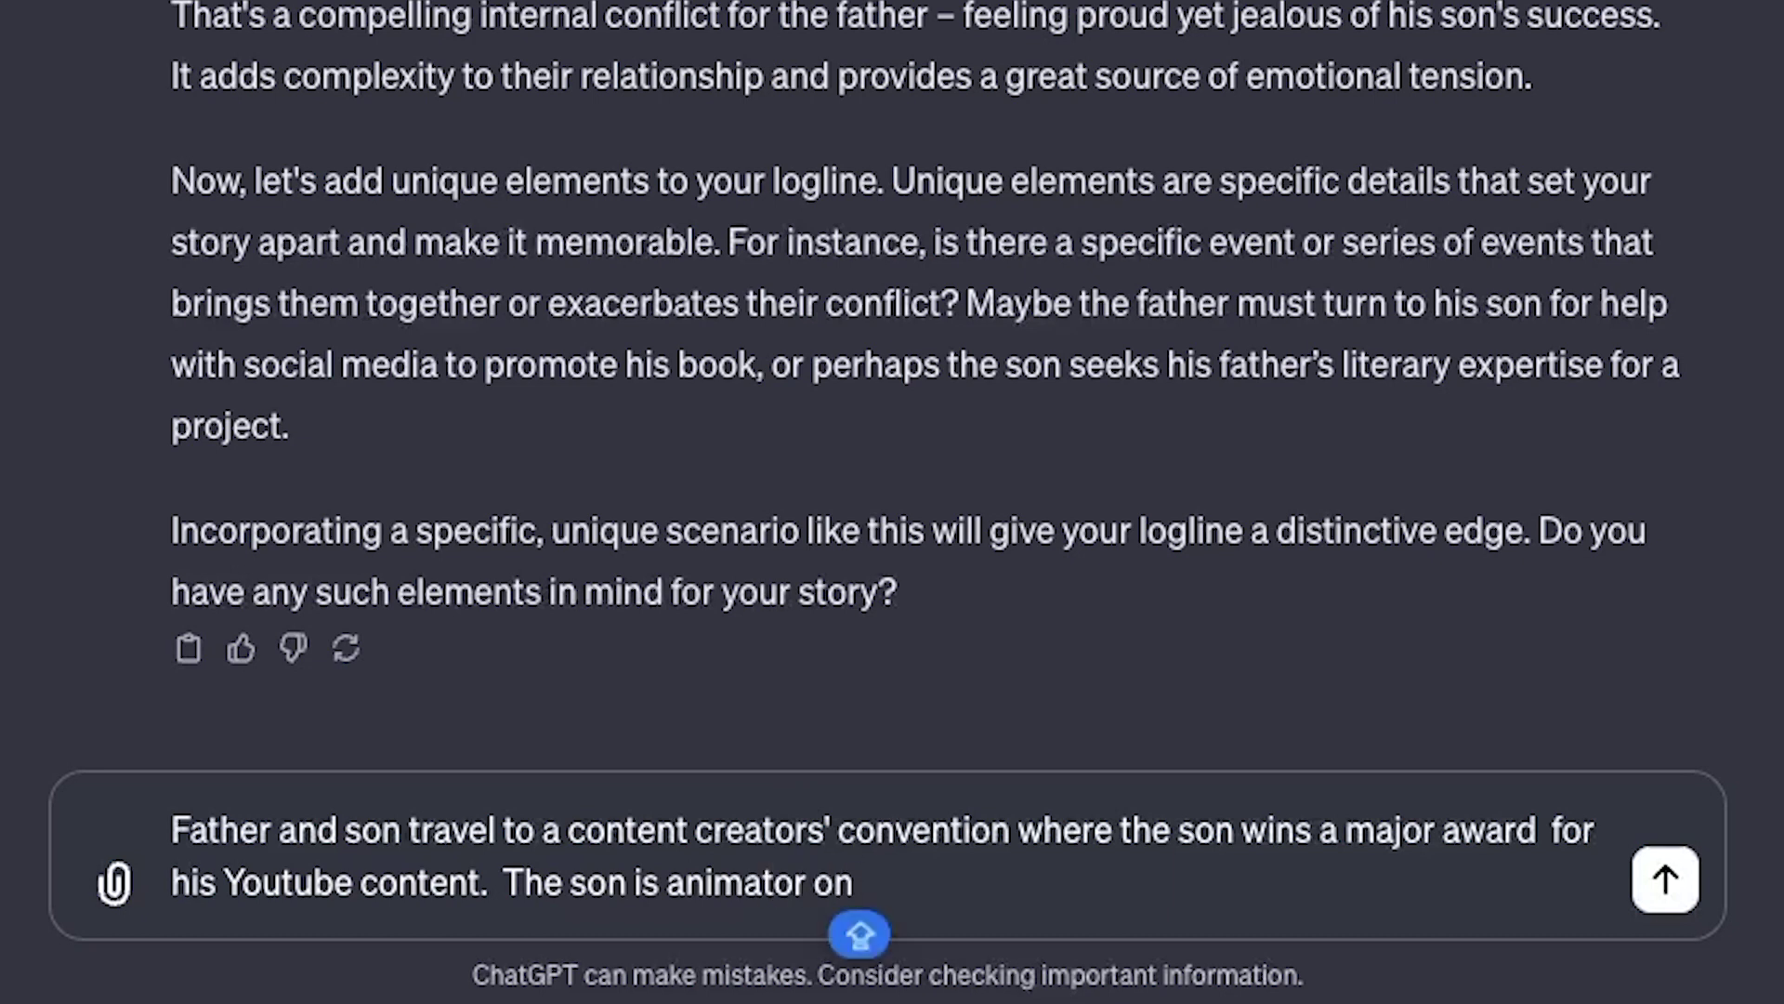
pyautogui.write(' Youtu')
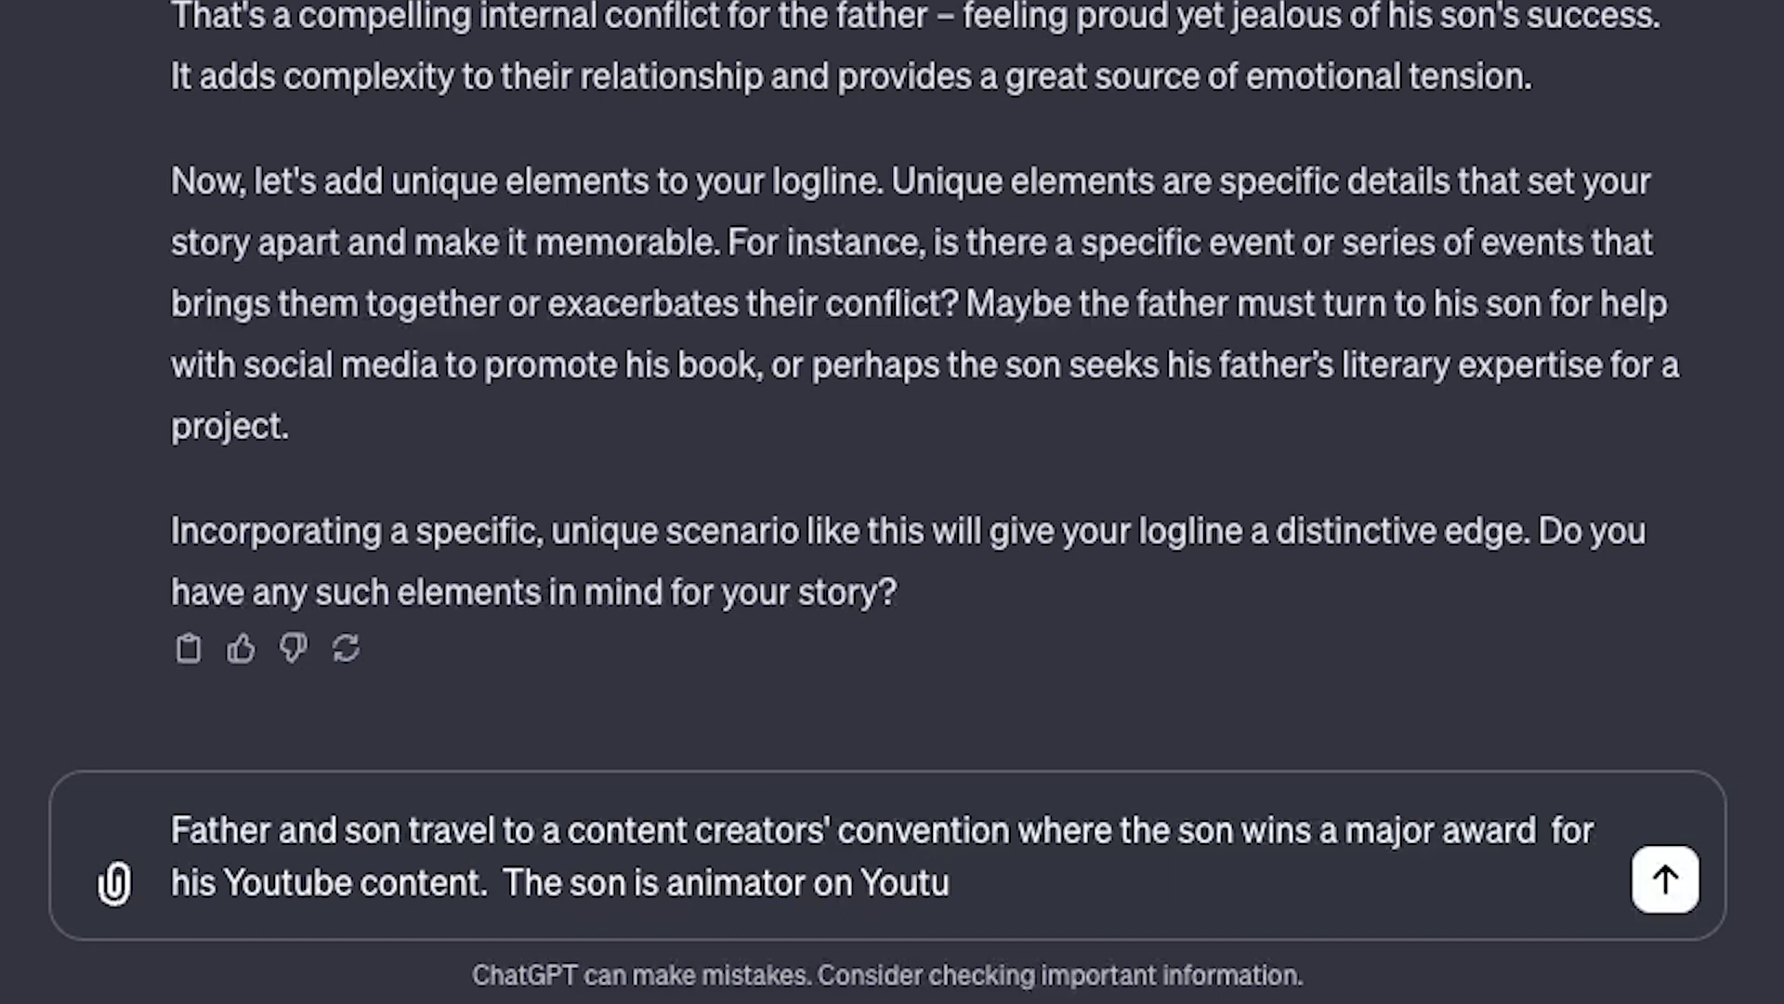
pyautogui.write('be.')
pyautogui.press('Return')
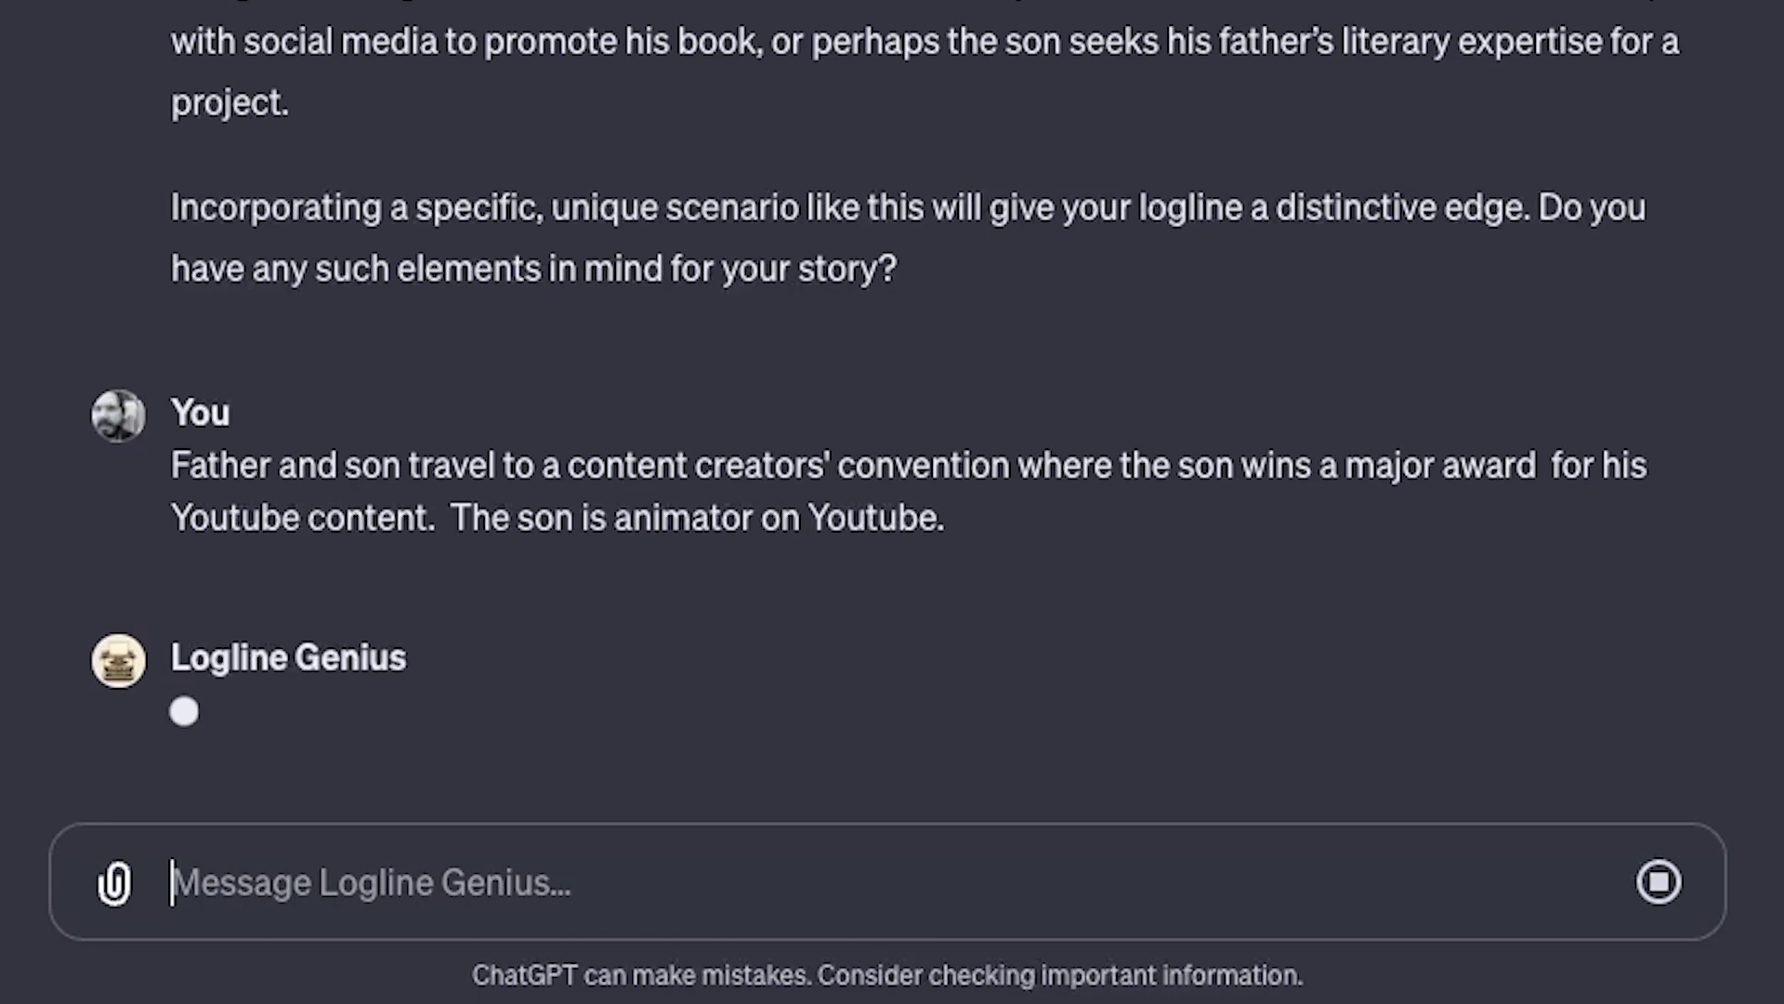